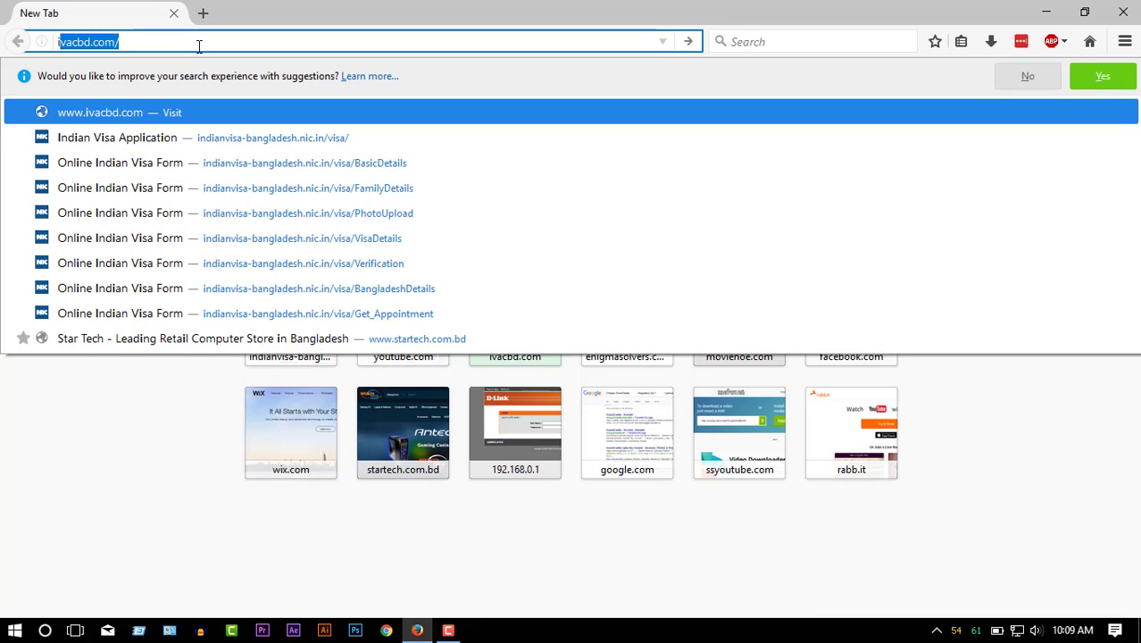
- Load ivacbd.com and scroll down to the Instruction banner
text(vacbd)
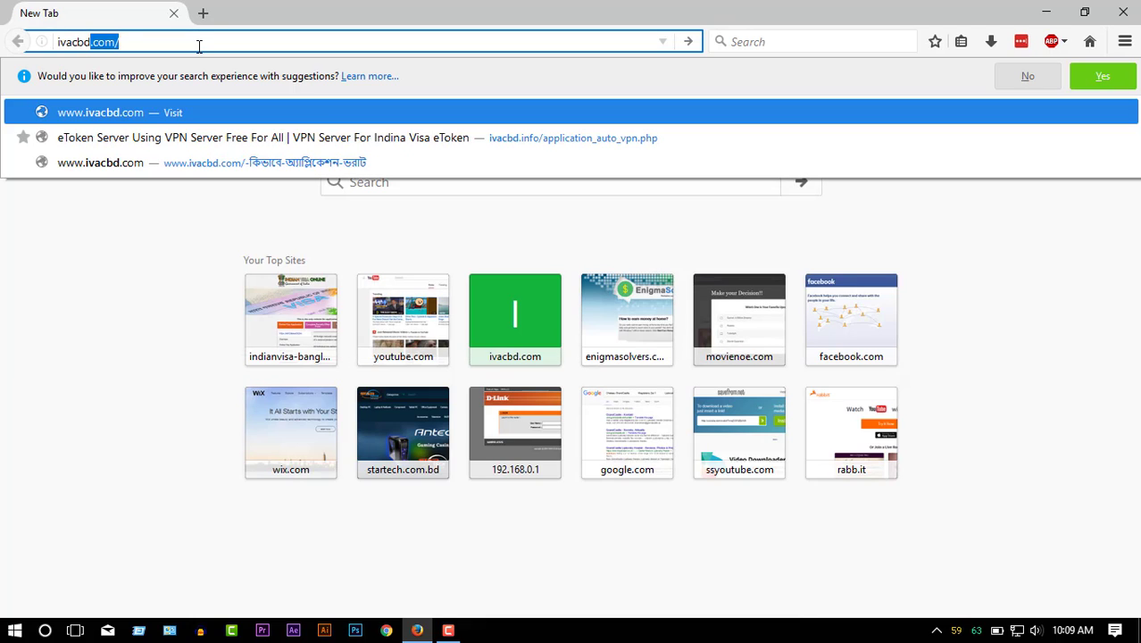
text(.com)
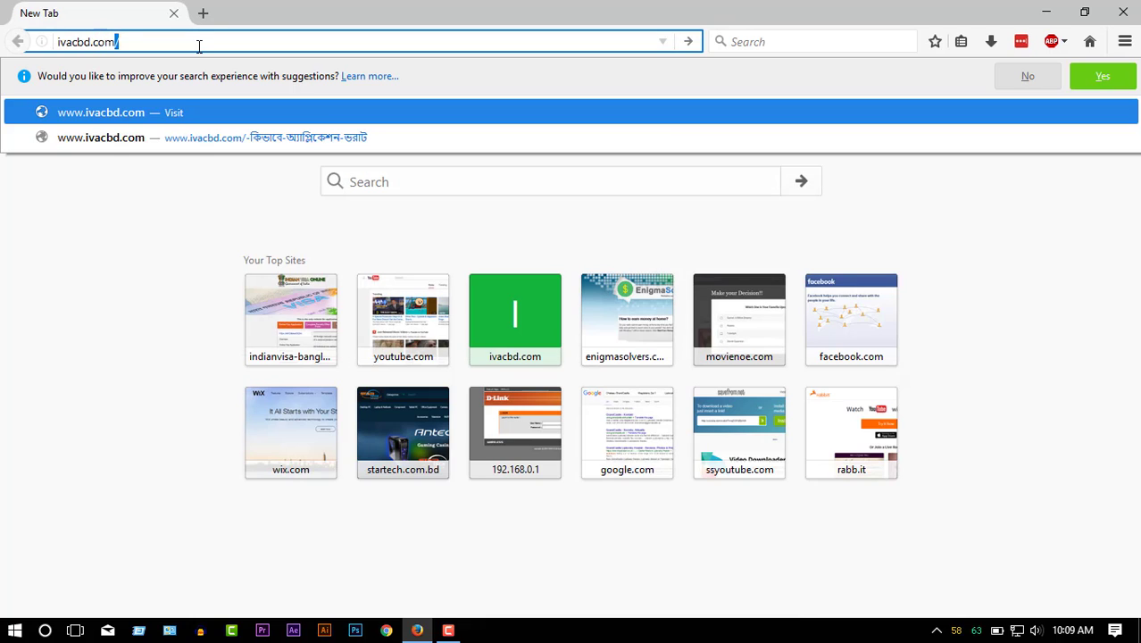
key(Return)
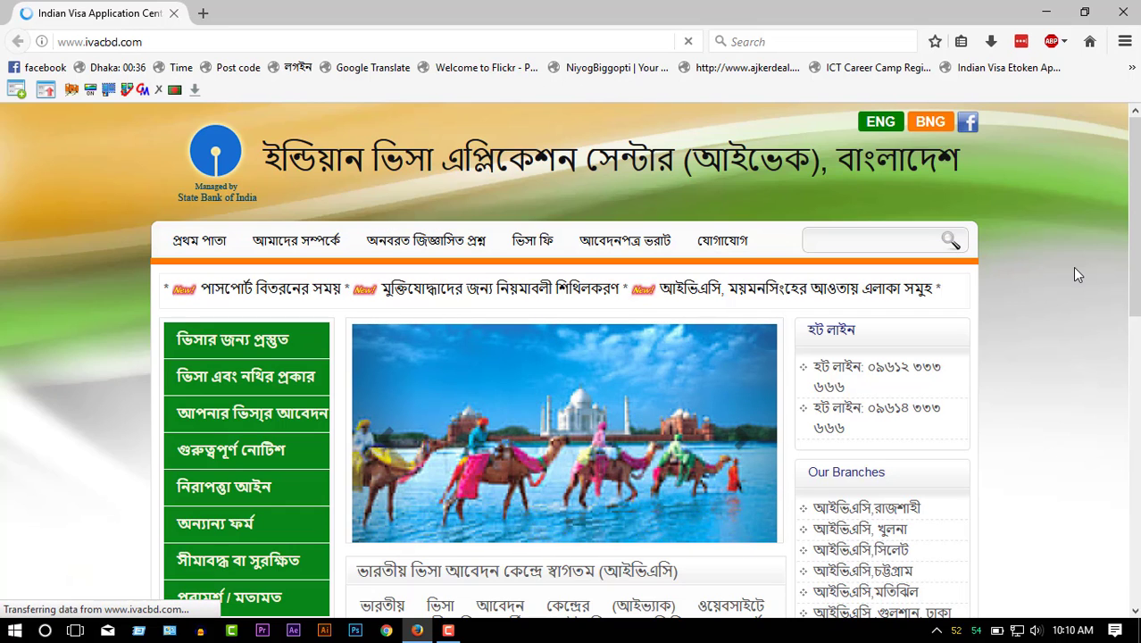
scroll(1075, 274, down, 3)
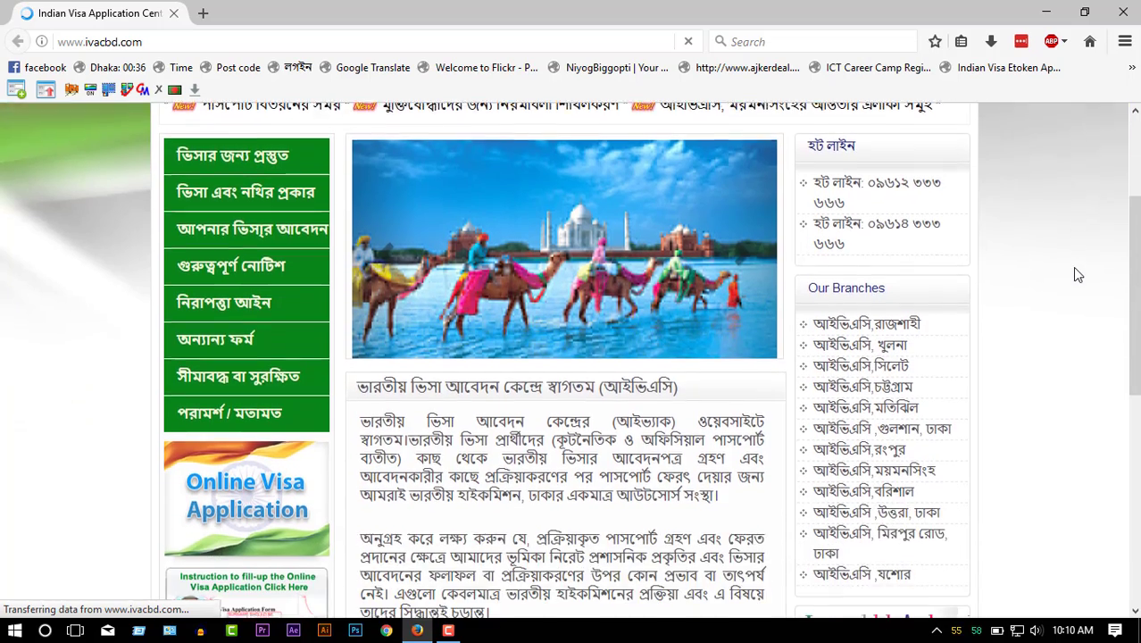
scroll(1075, 274, down, 2)
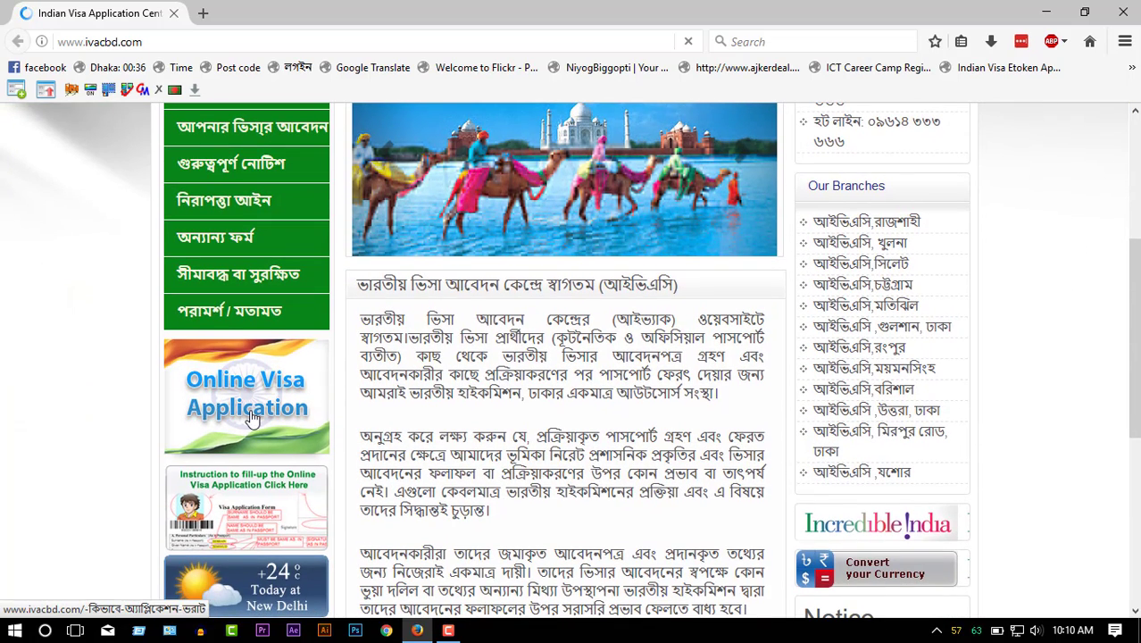
- Open the Instruction link in a new tab to download instruction.PDF and check the finished download
right_click(251, 494)
click(330, 13)
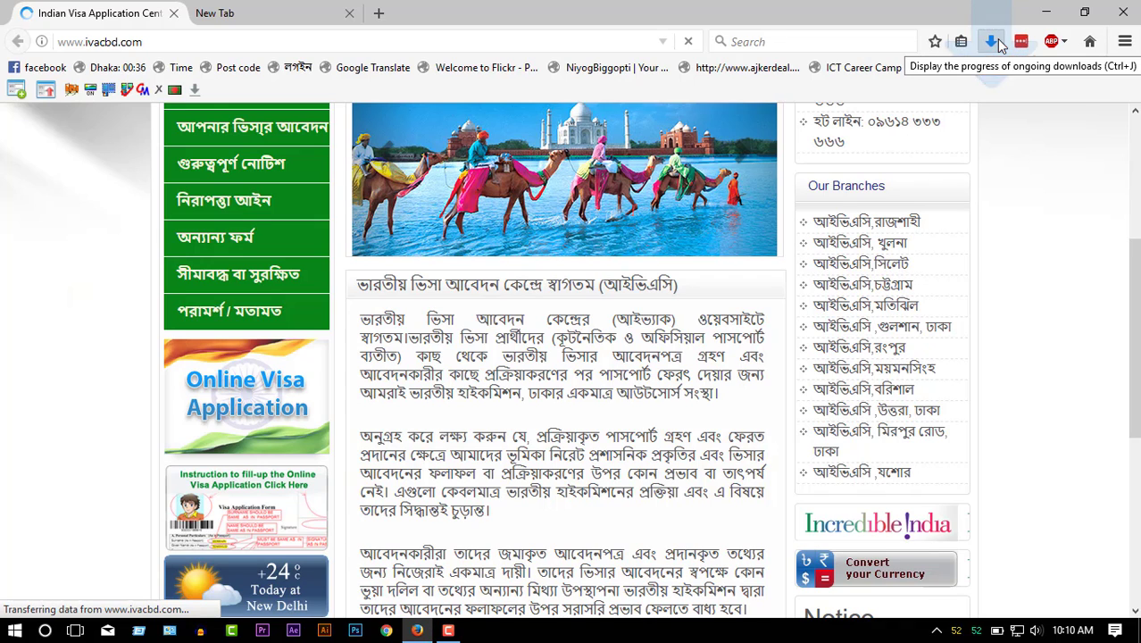
click(991, 42)
click(886, 101)
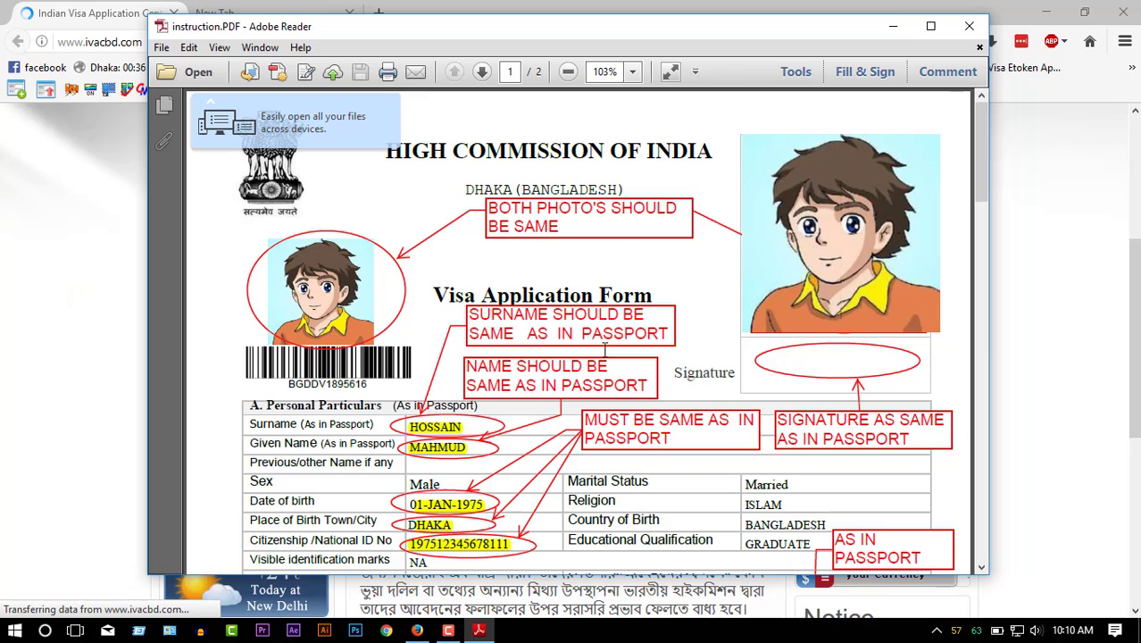
scroll(553, 357, down, 2)
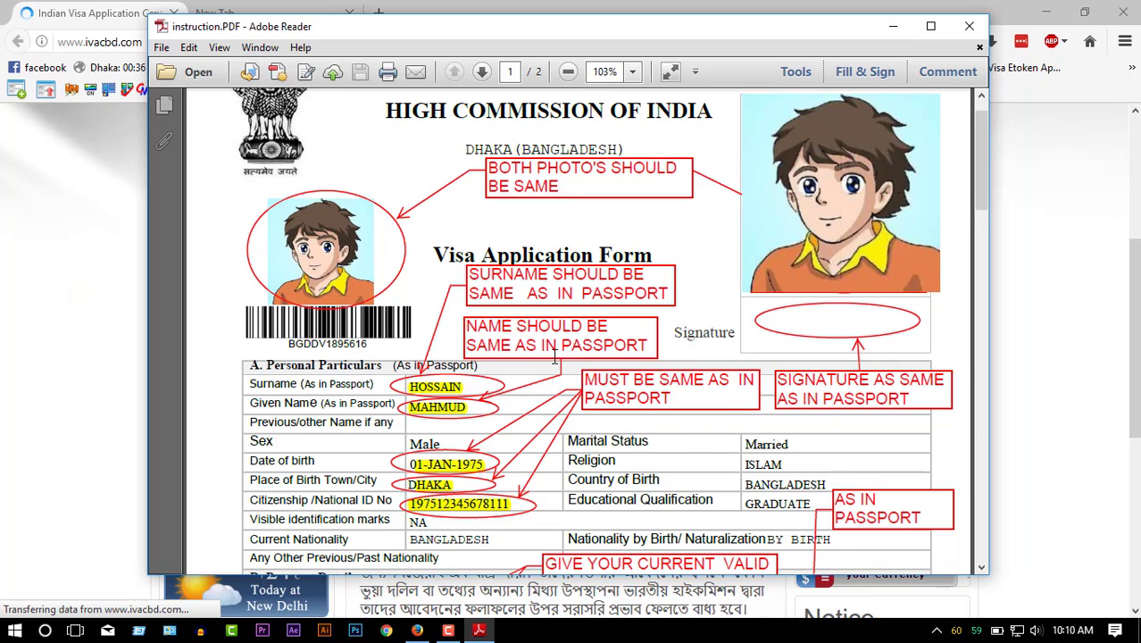
scroll(555, 362, down, 2)
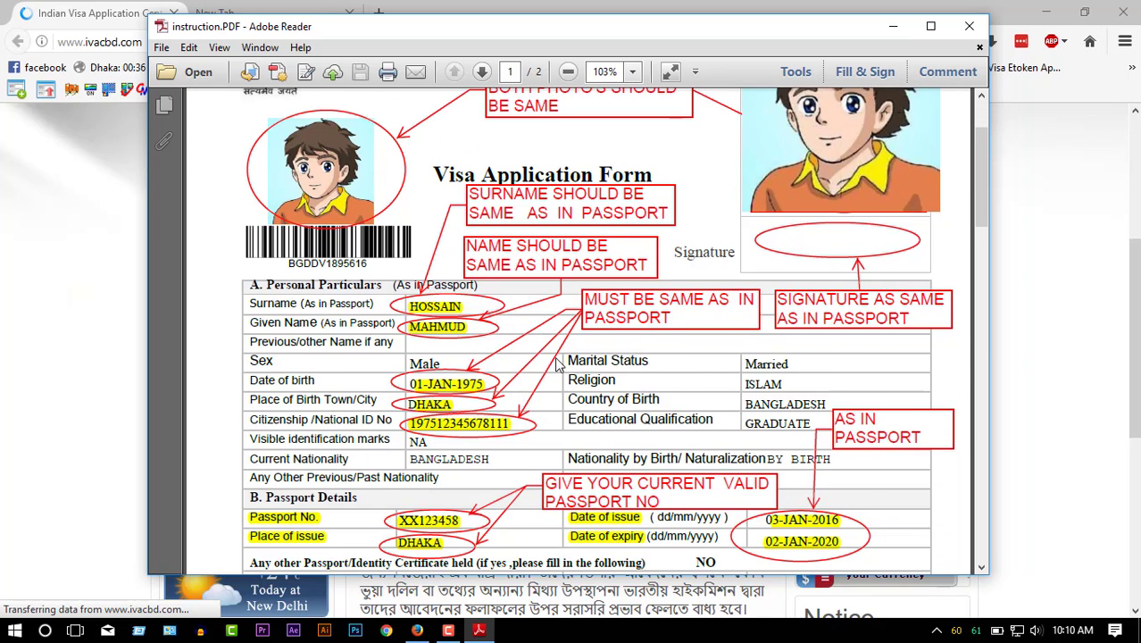
scroll(555, 357, down, 1)
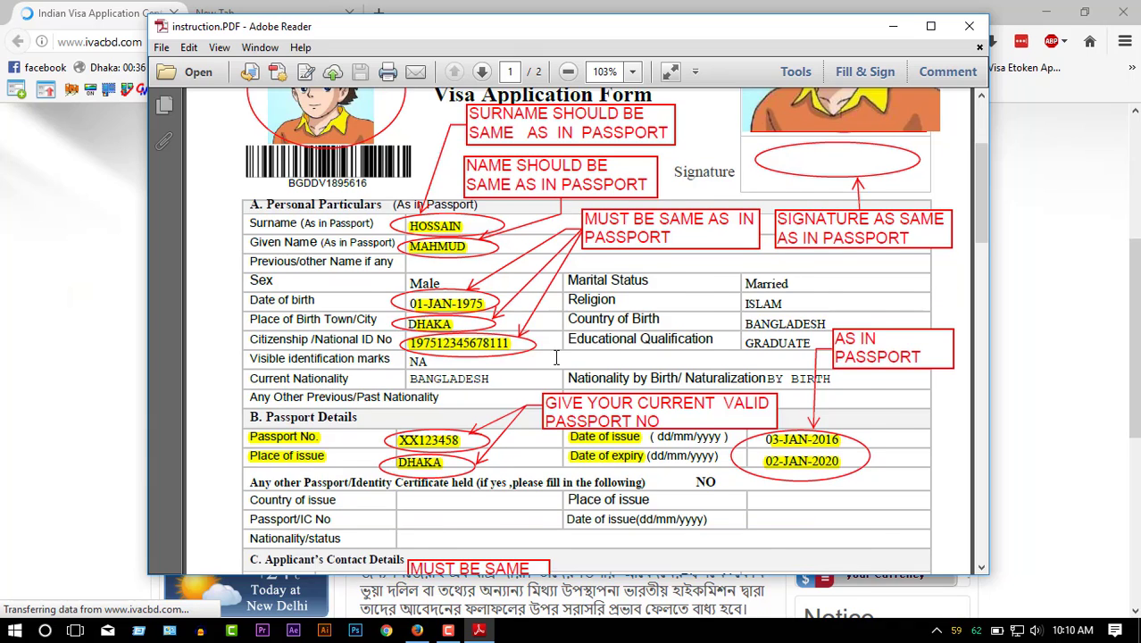
scroll(555, 357, down, 1)
scroll(555, 357, down, 1)
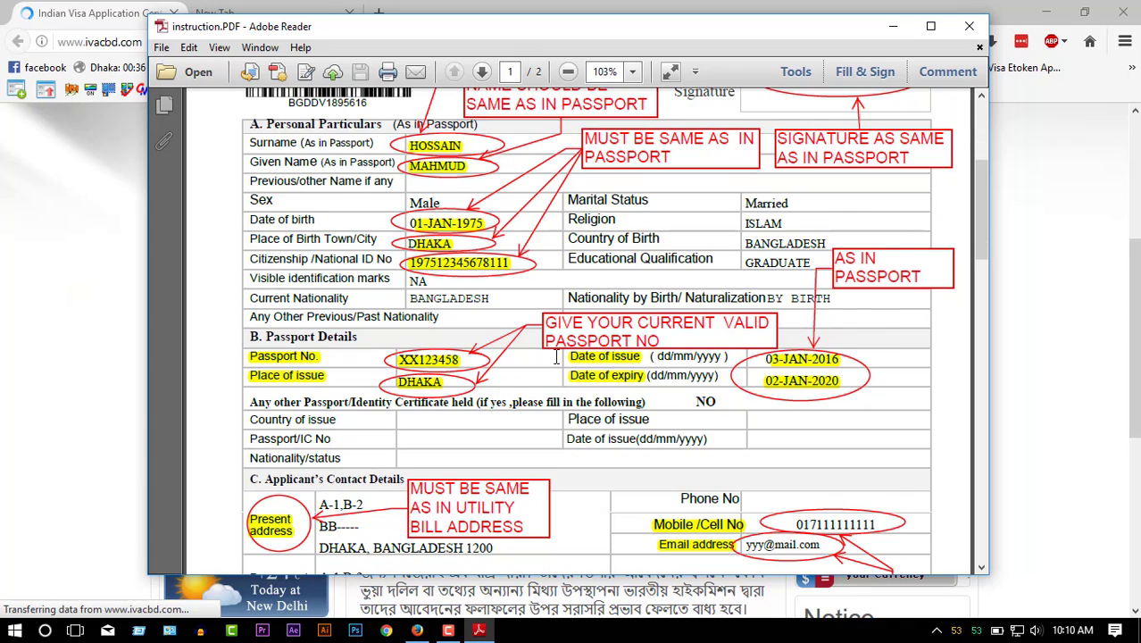
scroll(555, 357, down, 1)
scroll(555, 355, down, 1)
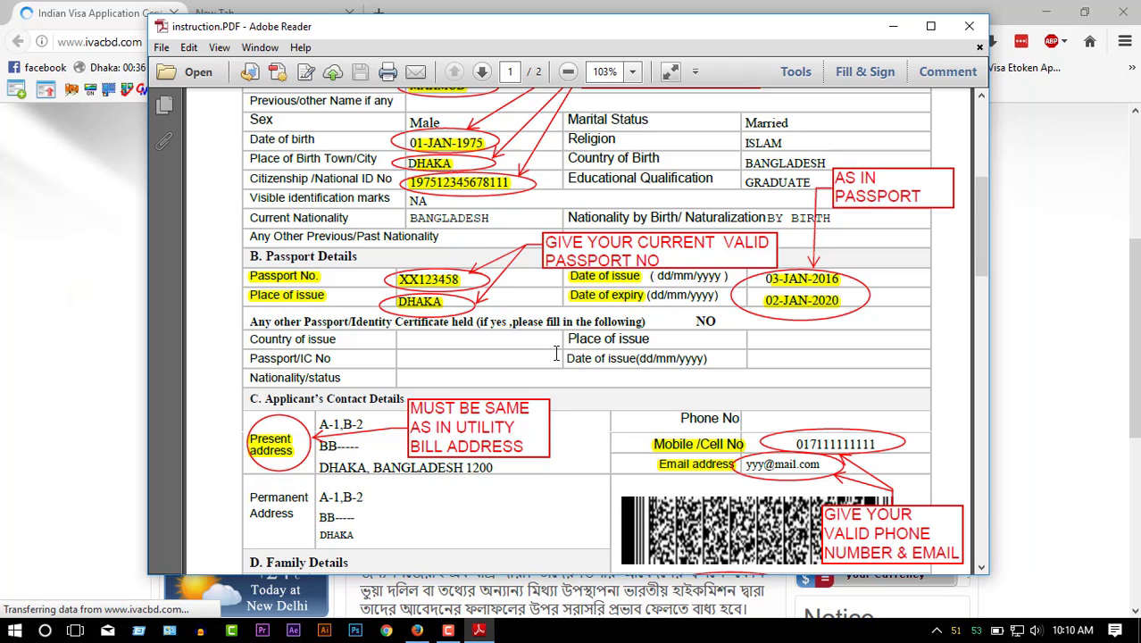
scroll(555, 353, down, 1)
scroll(555, 354, down, 1)
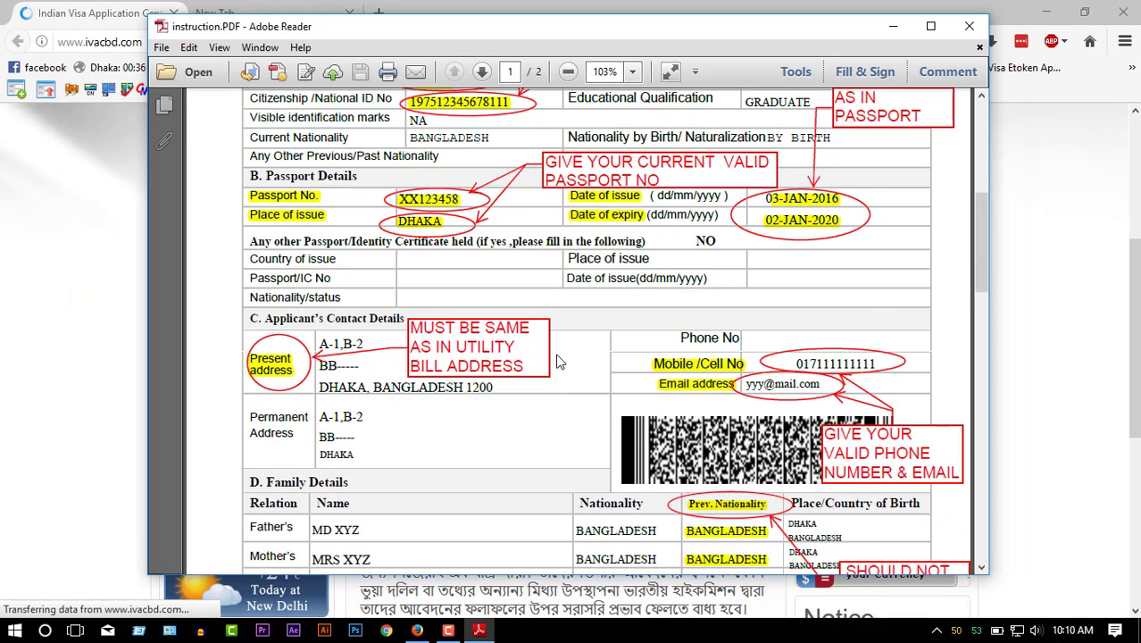
scroll(557, 357, down, 1)
scroll(557, 361, down, 1)
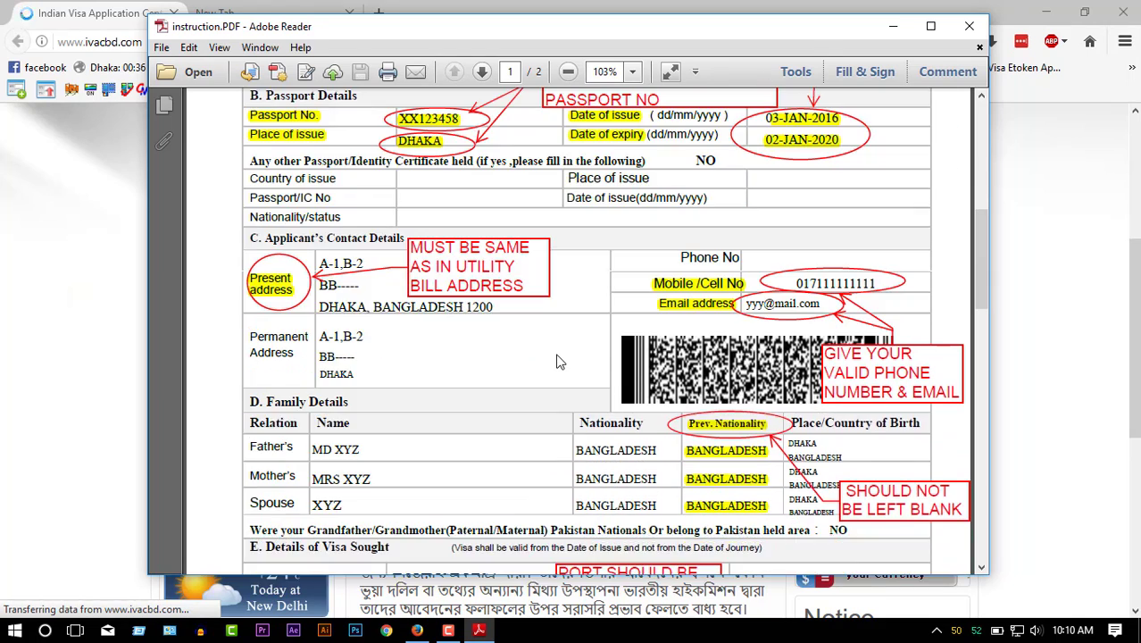
scroll(557, 361, down, 2)
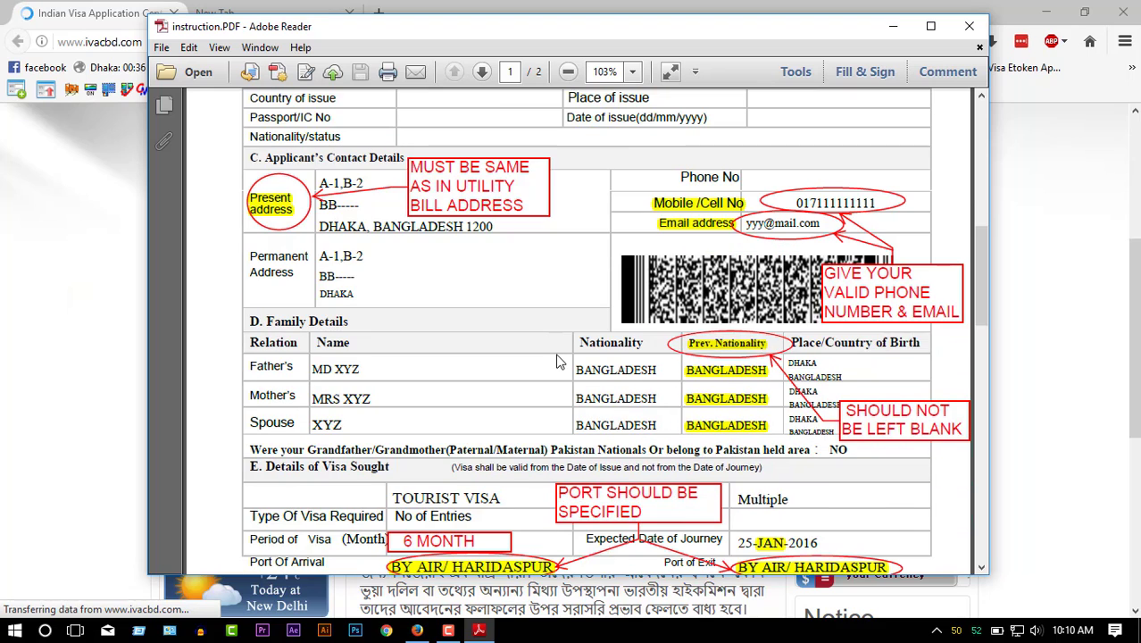
scroll(557, 360, down, 1)
scroll(557, 361, down, 2)
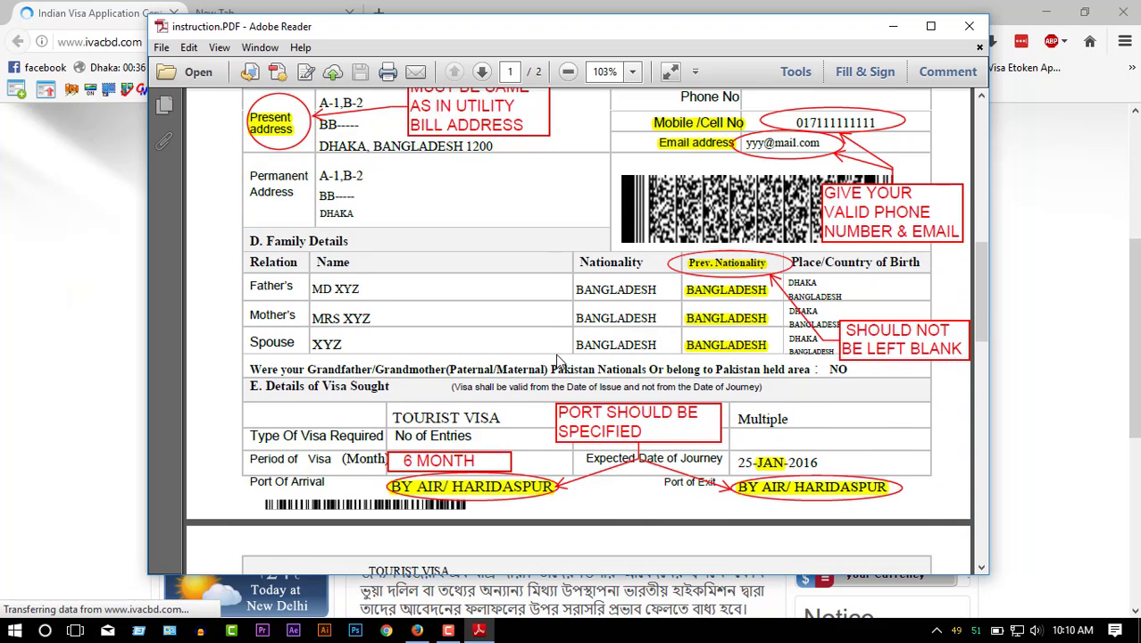
scroll(556, 352, down, 3)
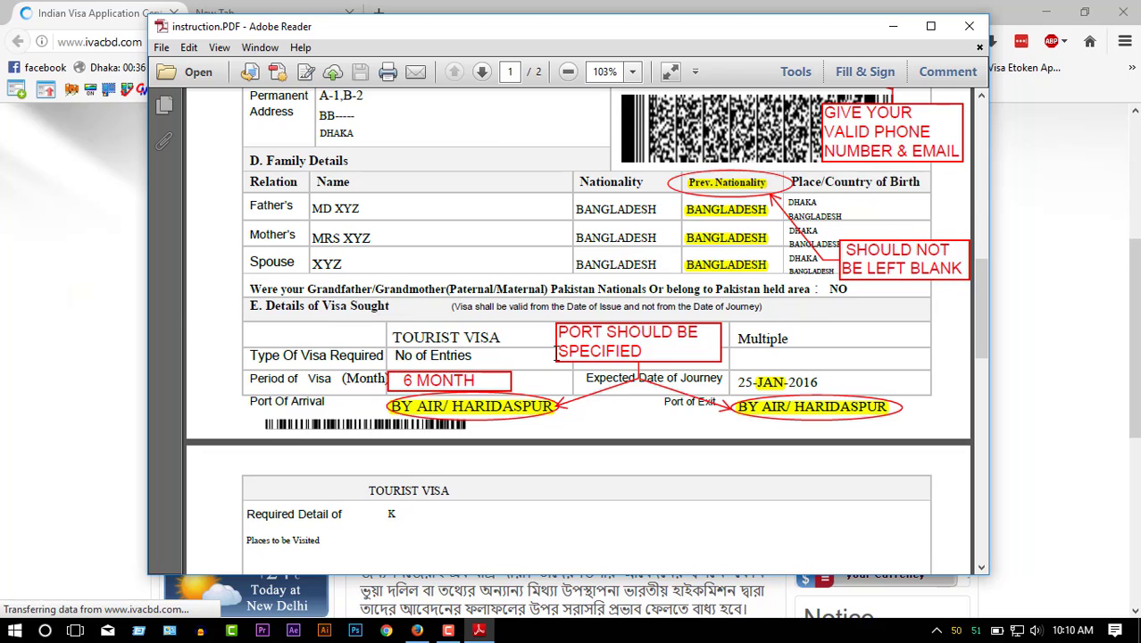
scroll(556, 352, down, 2)
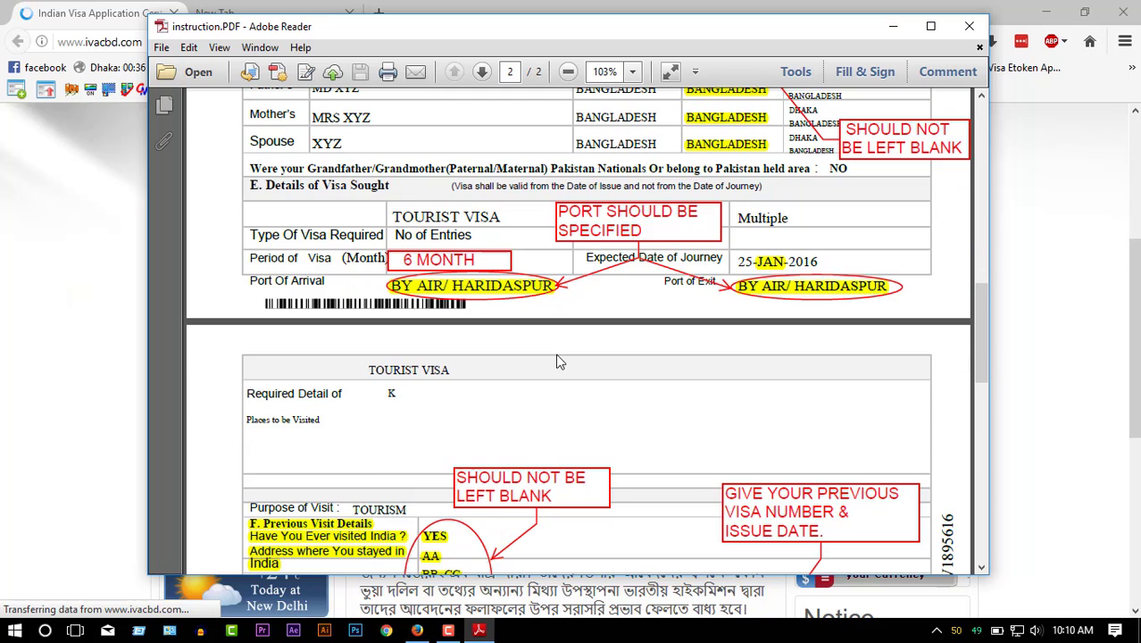
scroll(556, 361, down, 2)
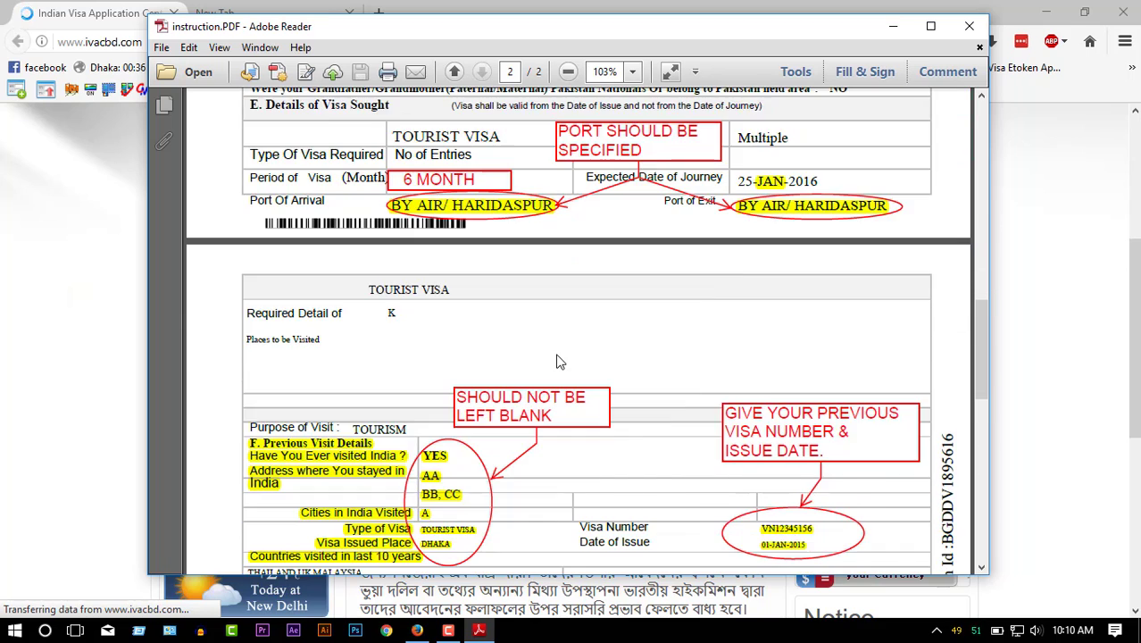
scroll(555, 360, down, 3)
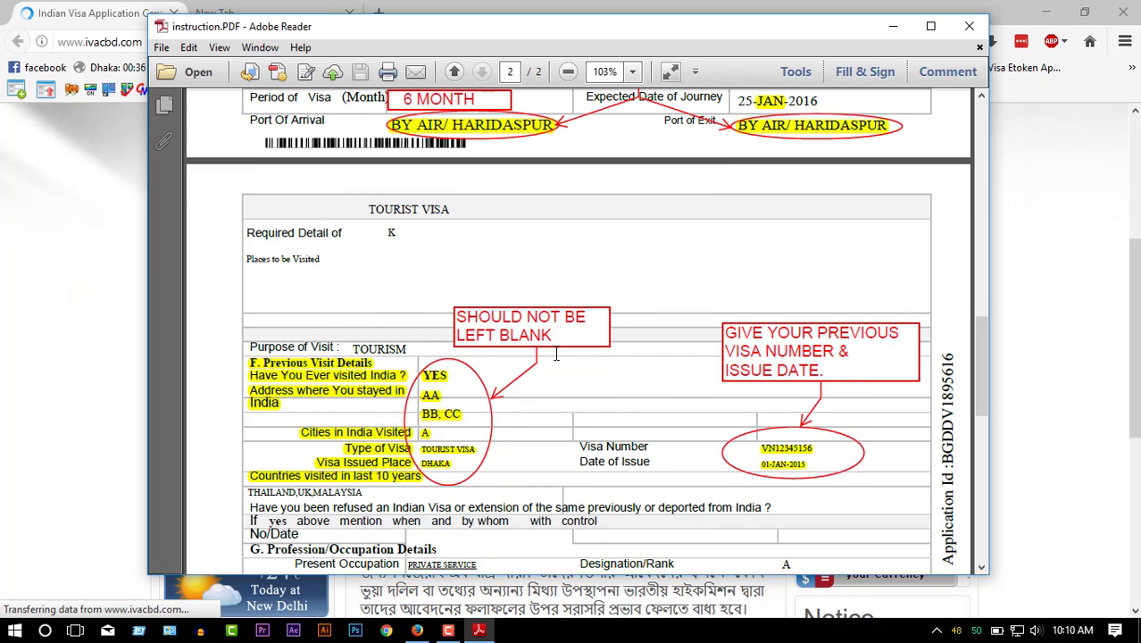
scroll(555, 360, down, 4)
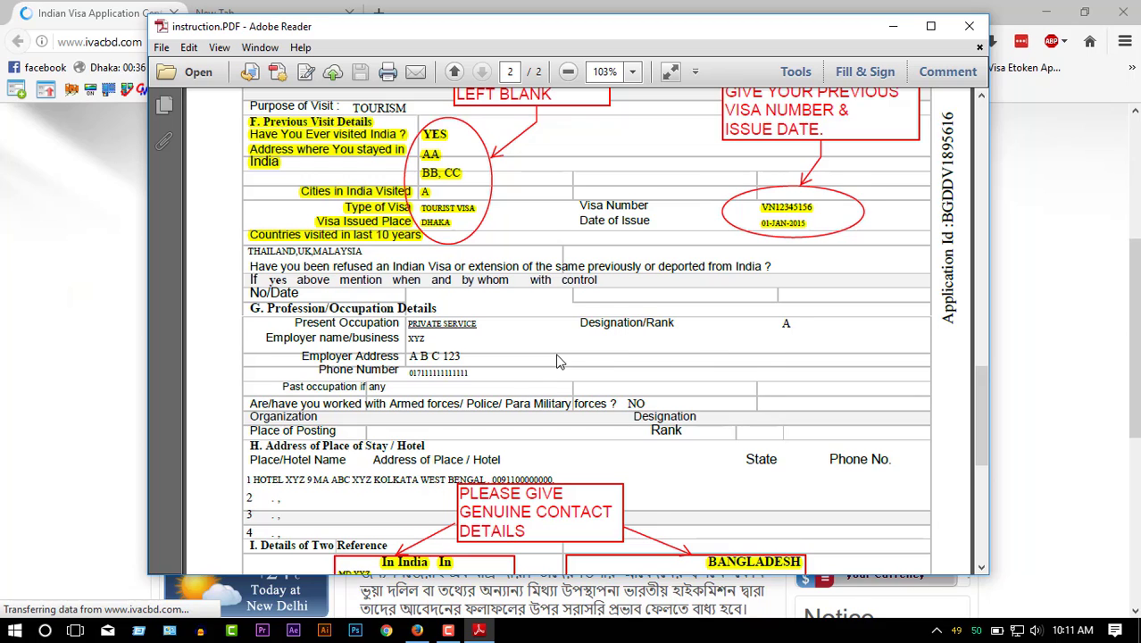
scroll(556, 361, down, 2)
scroll(555, 352, down, 1)
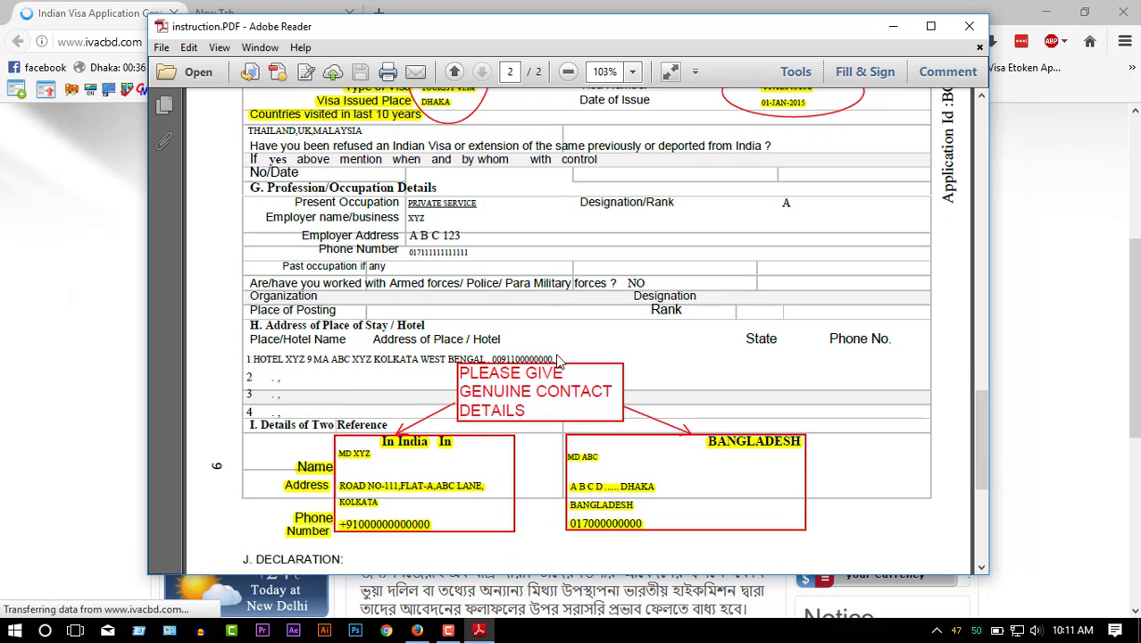
scroll(556, 357, down, 1)
scroll(556, 353, down, 3)
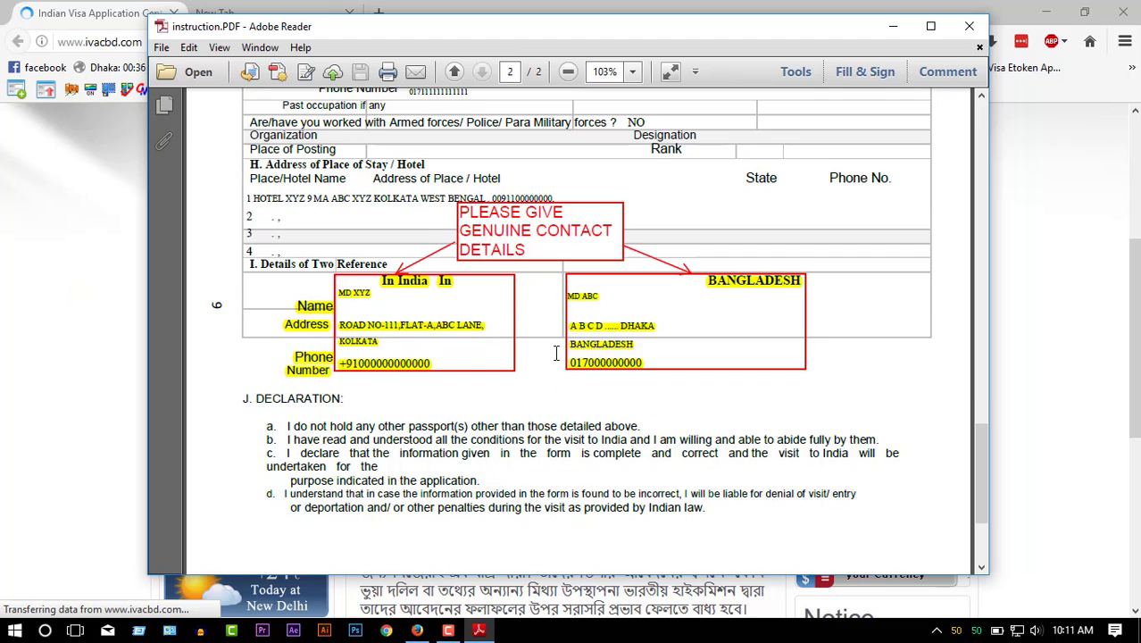
scroll(555, 354, down, 3)
scroll(555, 353, down, 2)
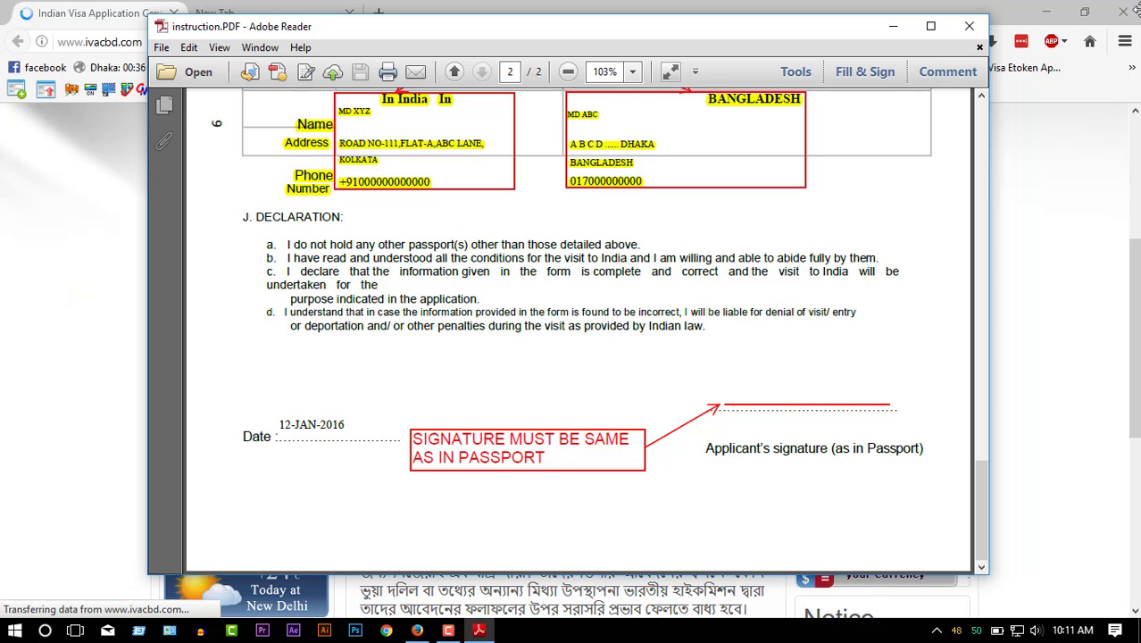
click(969, 26)
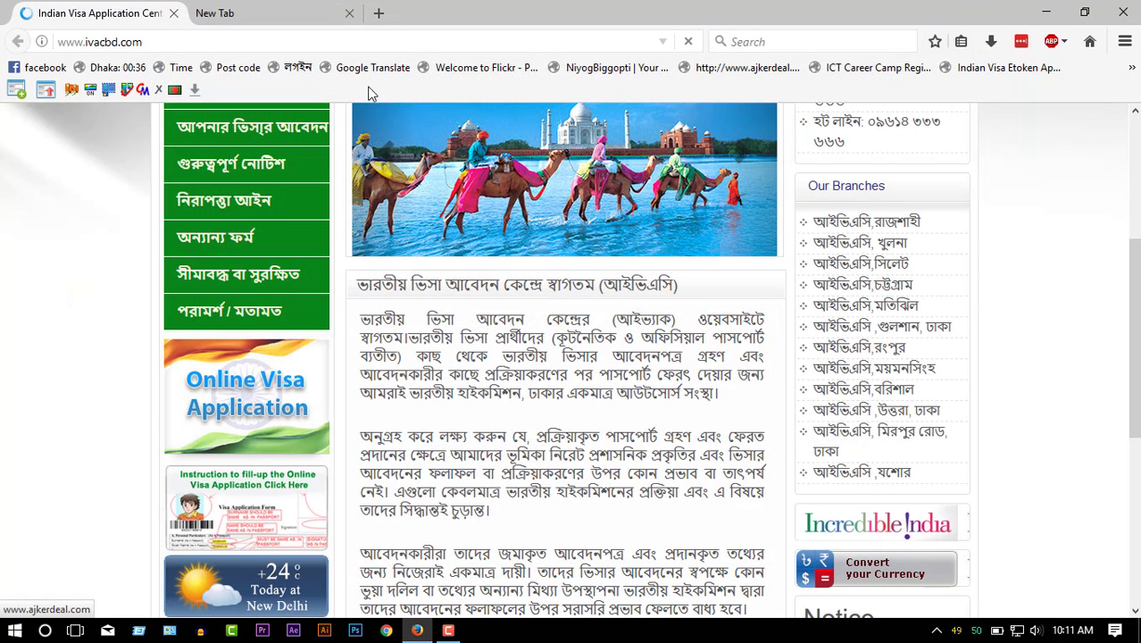
- Close the empty tab and follow the IVAC links to start a new Online Visa Application
click(349, 12)
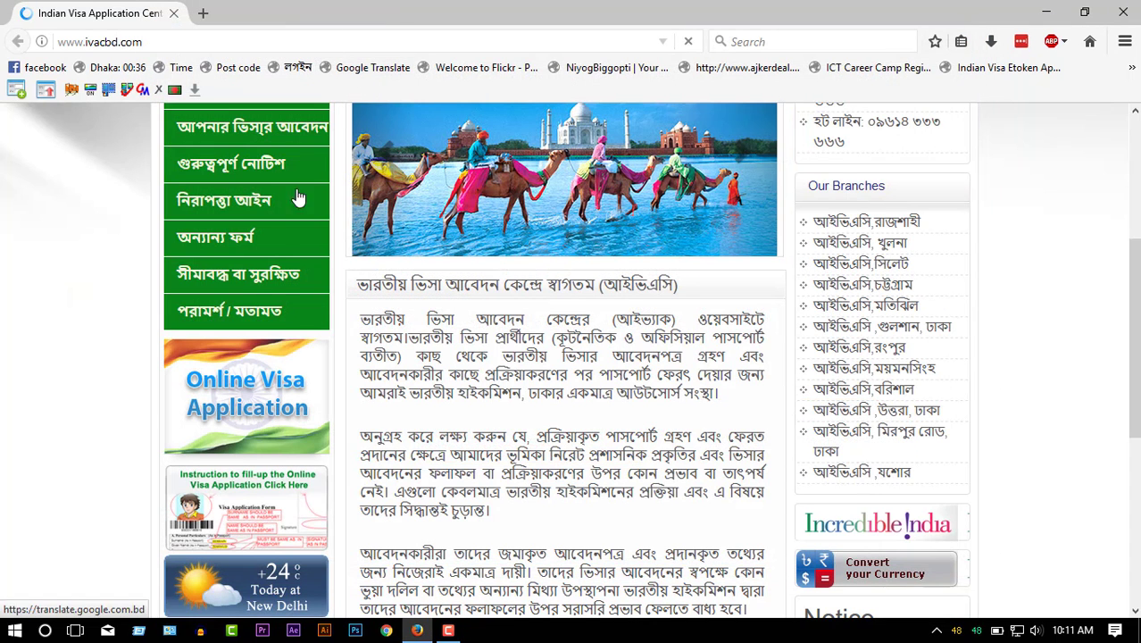
click(252, 390)
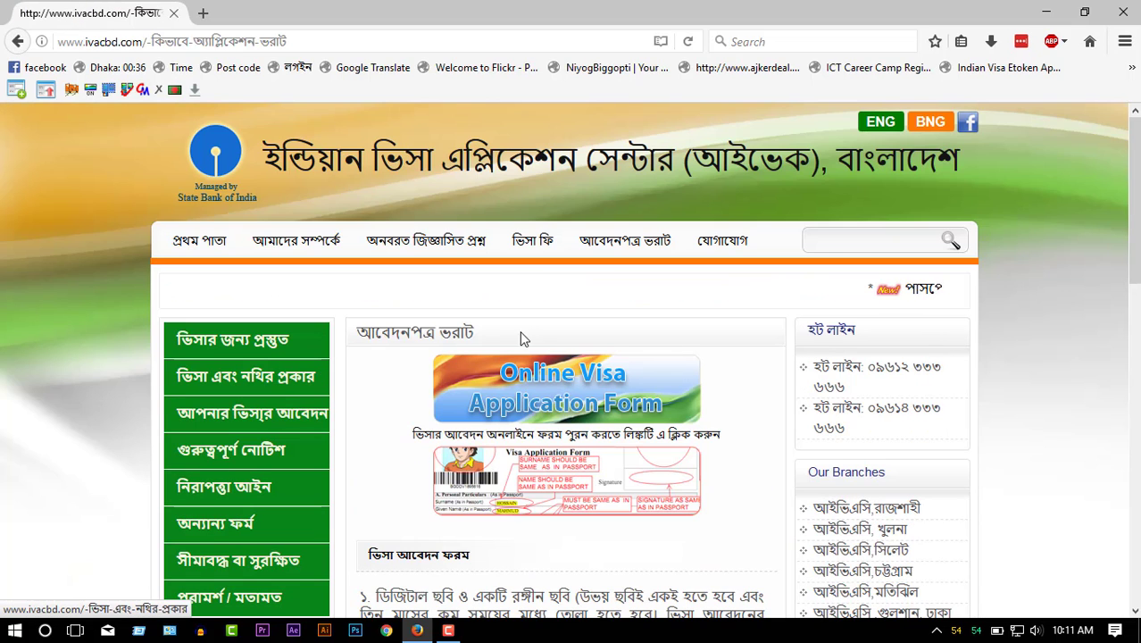
click(562, 393)
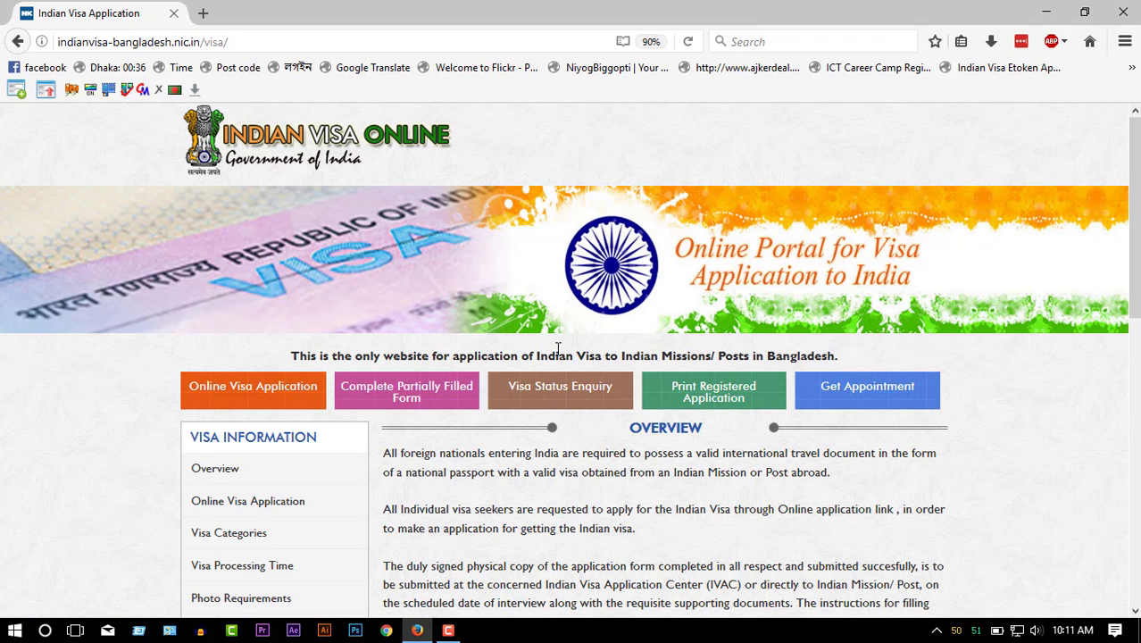
click(243, 395)
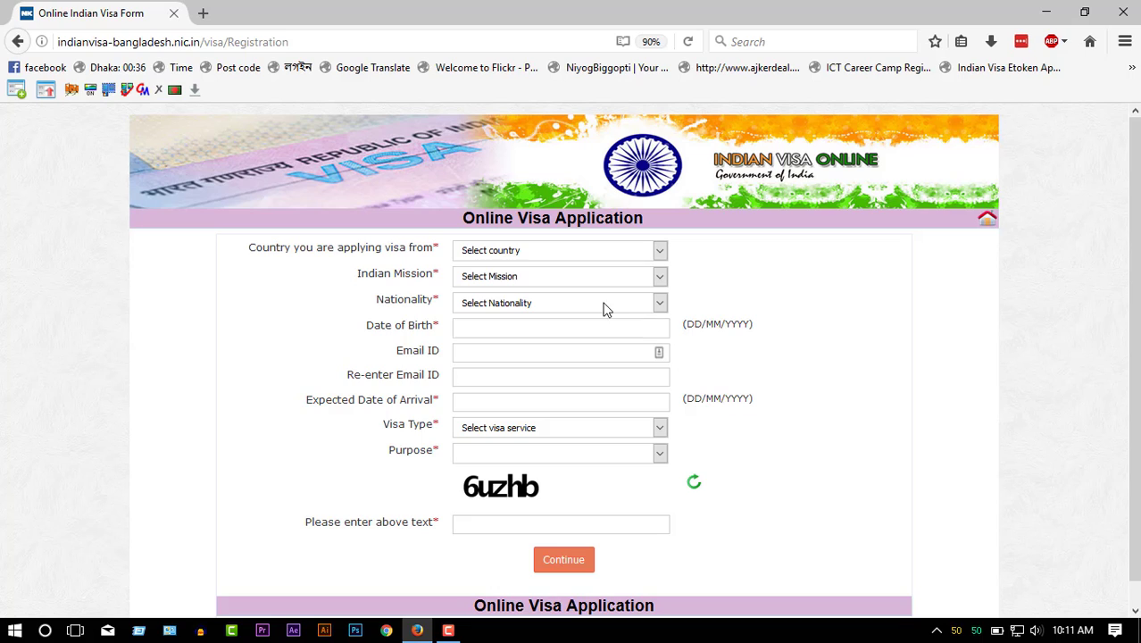
- Choose BANGLADESH as country, BANGLADESH-DHAKA as mission and BANGLADESH as nationality
click(594, 256)
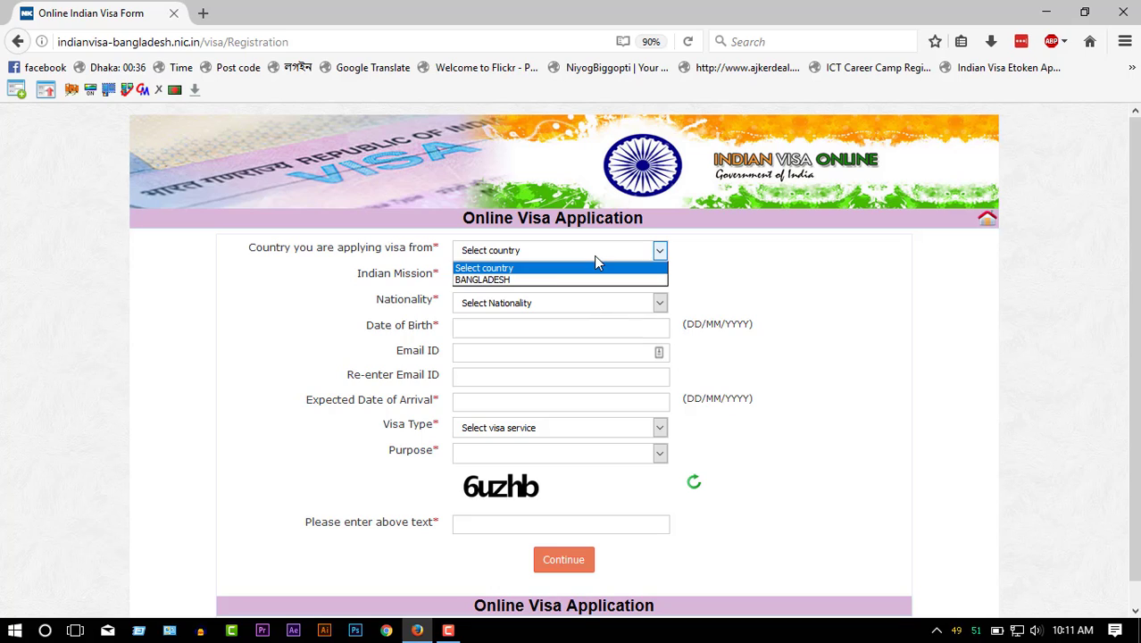
click(508, 281)
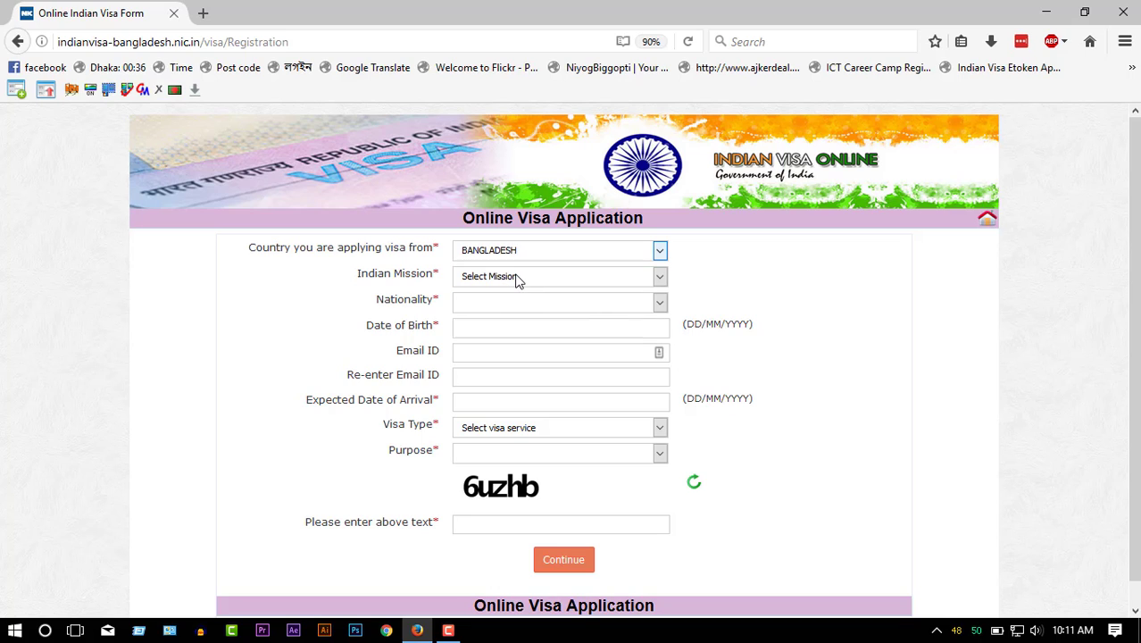
click(515, 279)
click(529, 317)
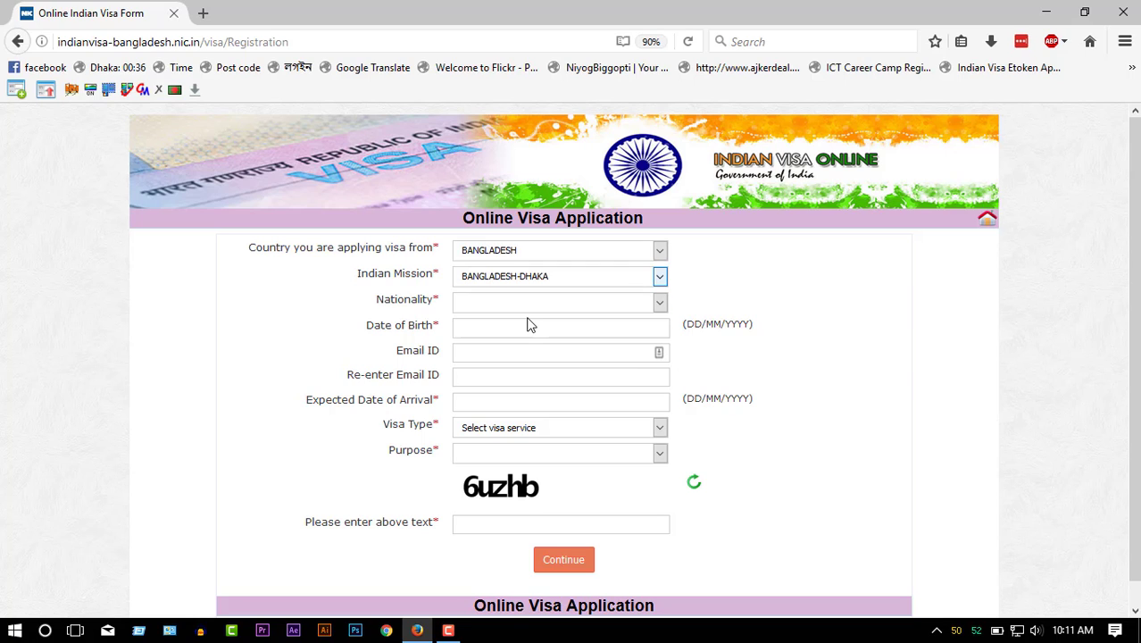
click(585, 300)
click(531, 541)
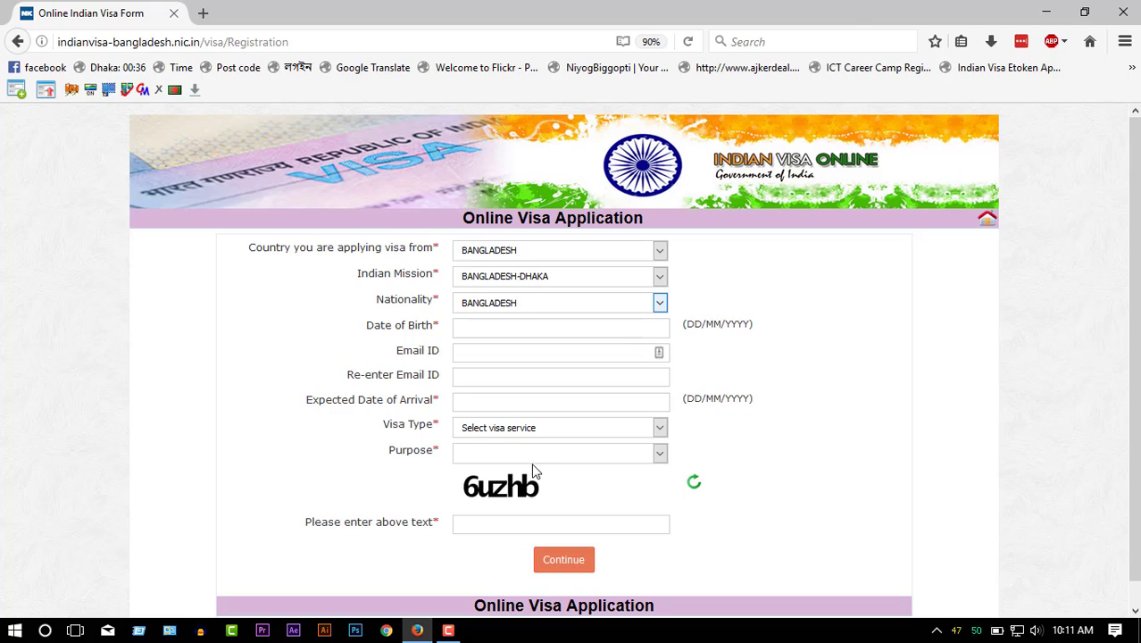
- Enter 30/10/1999 as the date of birth
click(619, 330)
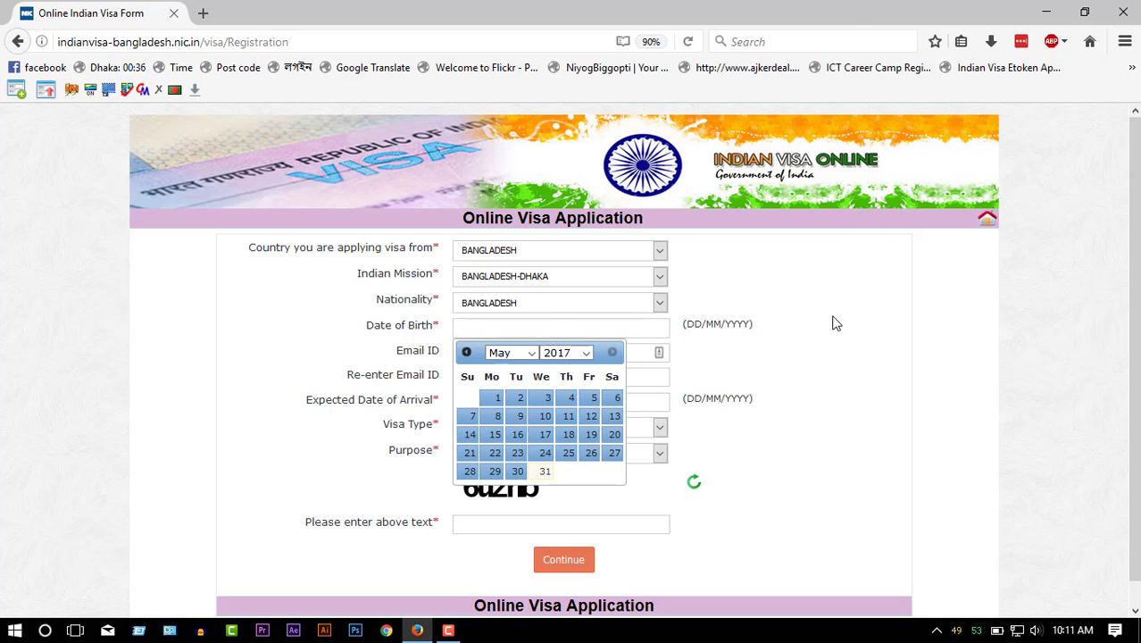
text(30/10/1999)
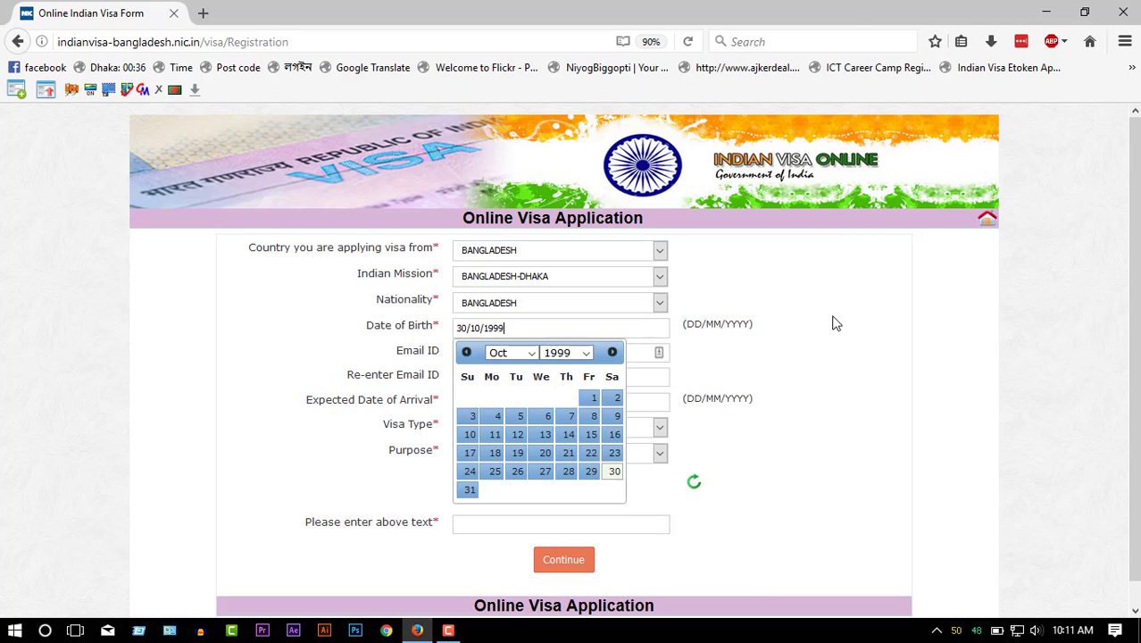
click(821, 323)
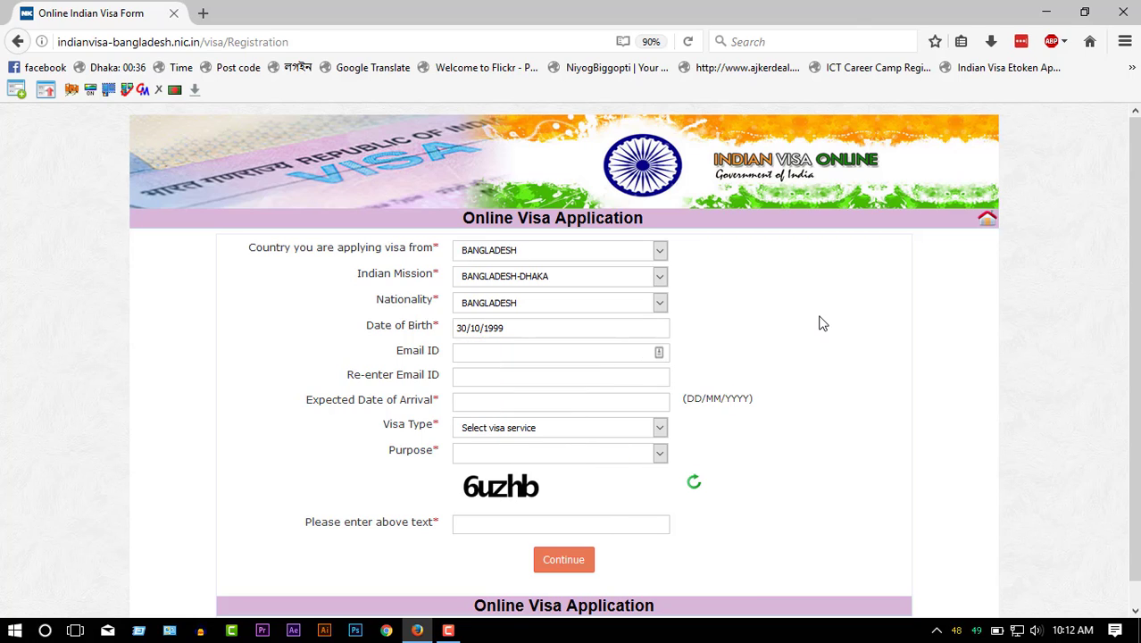
- Enter the e-mail address and select it for copying into the confirmation field
click(572, 400)
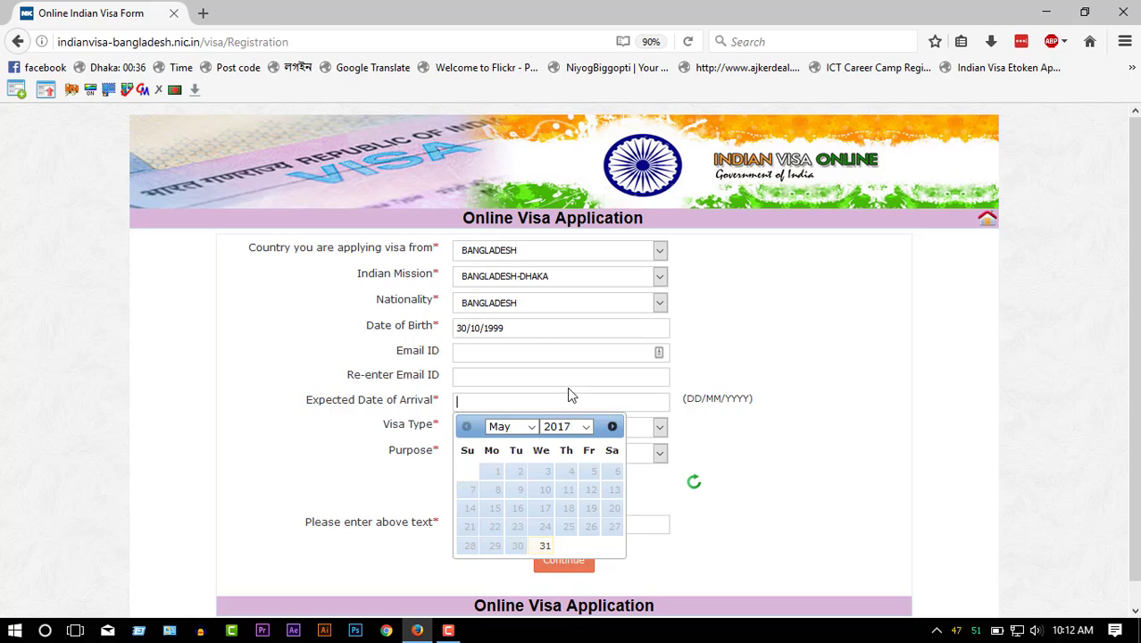
click(542, 351)
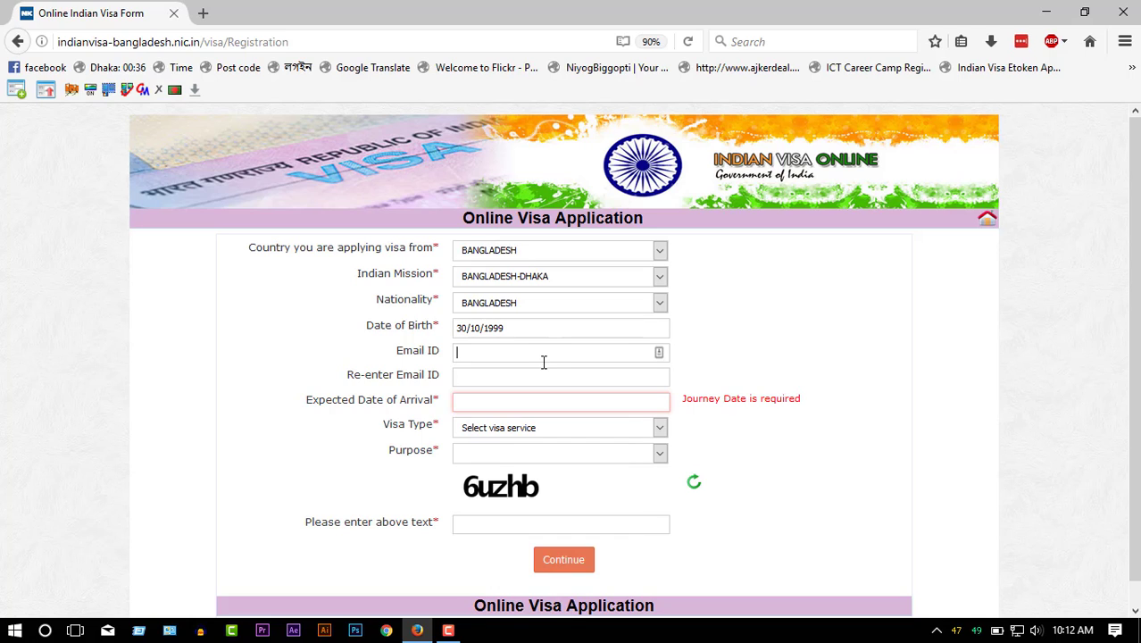
text(example@domail.com)
drag(571, 354, 576, 376)
- Set the expected arrival date to 30 June 2017
click(799, 350)
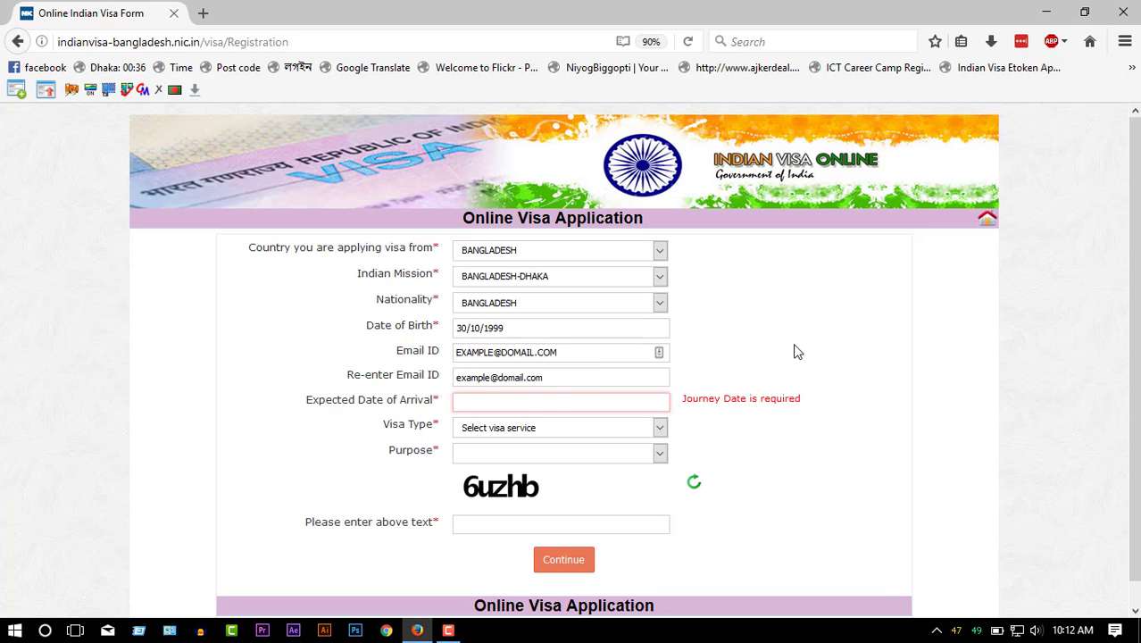
click(553, 402)
click(532, 428)
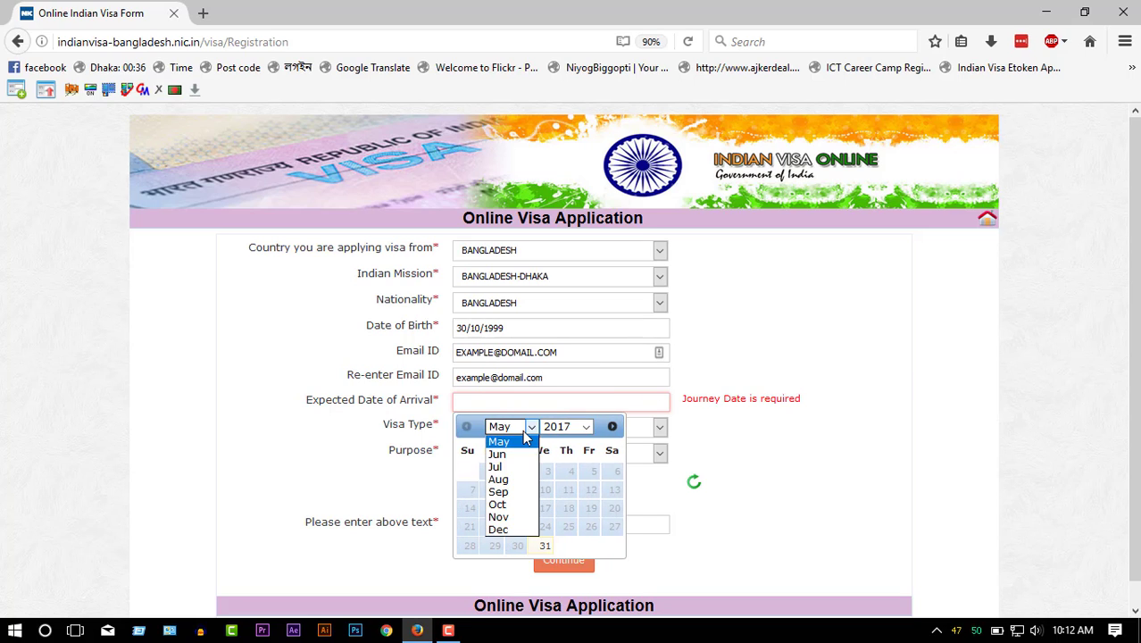
click(514, 452)
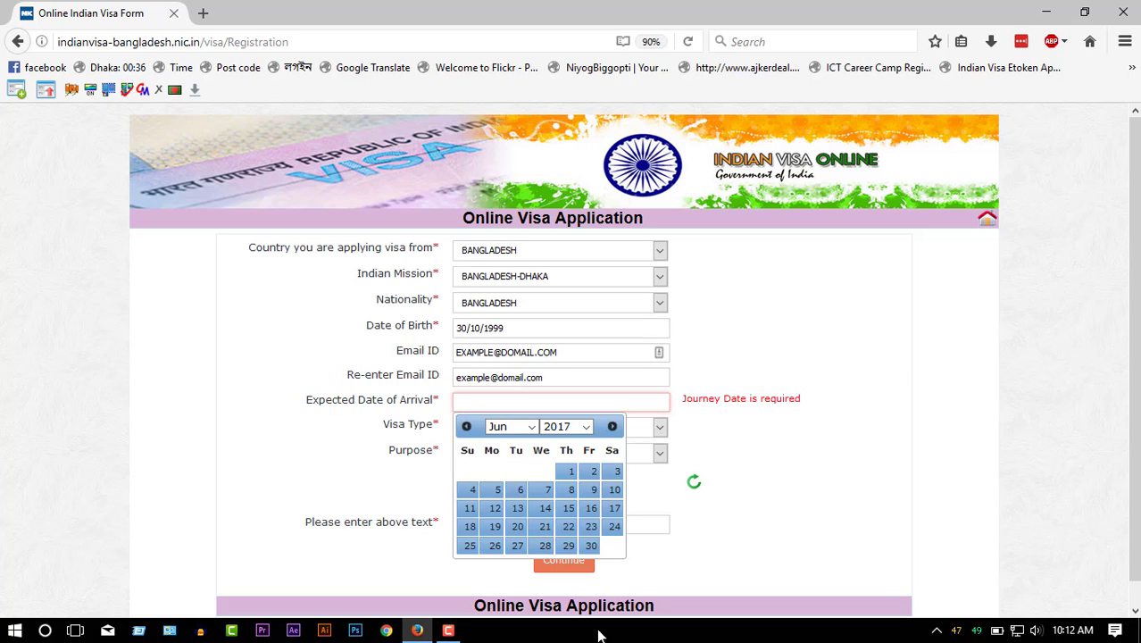
click(591, 545)
- Choose TOURIST VISA with purpose TOURISM and enter the captcha
click(617, 438)
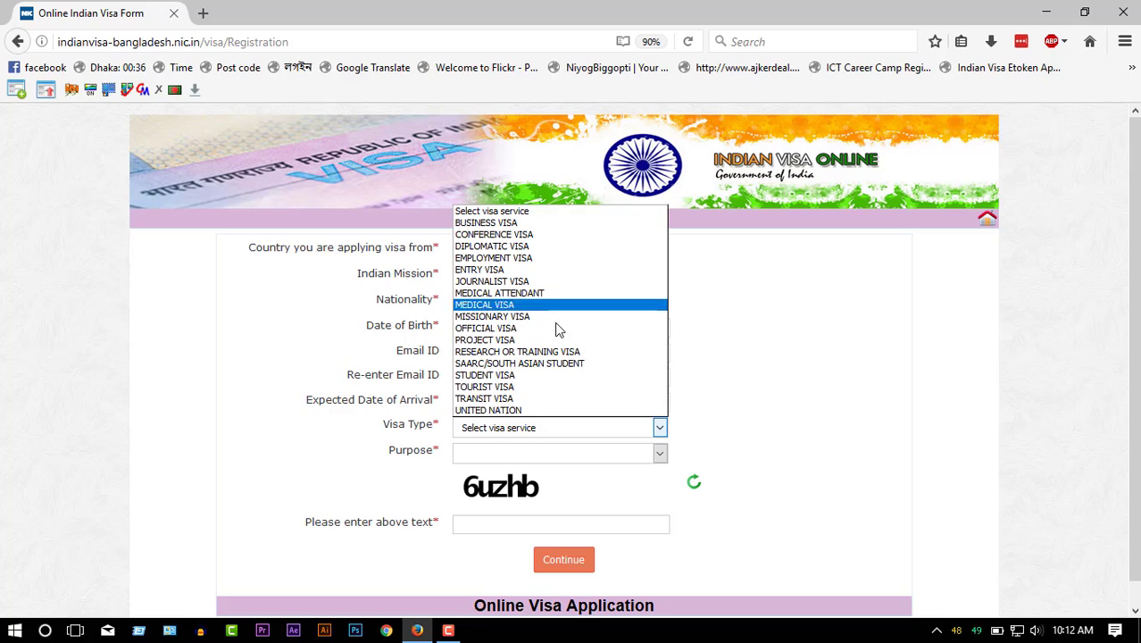
click(543, 388)
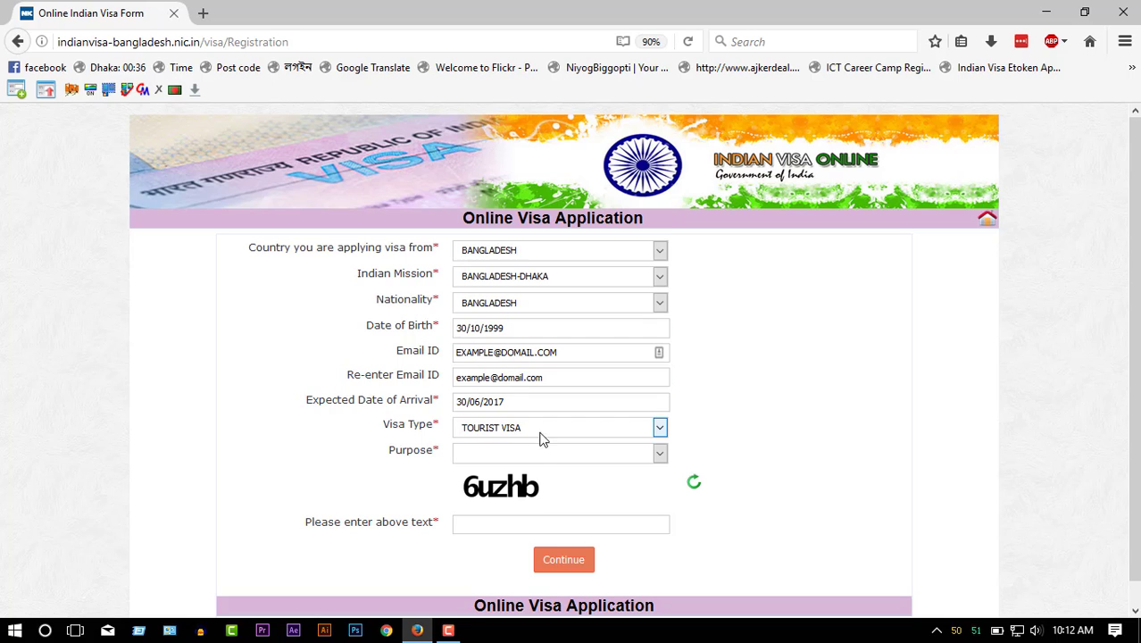
click(539, 455)
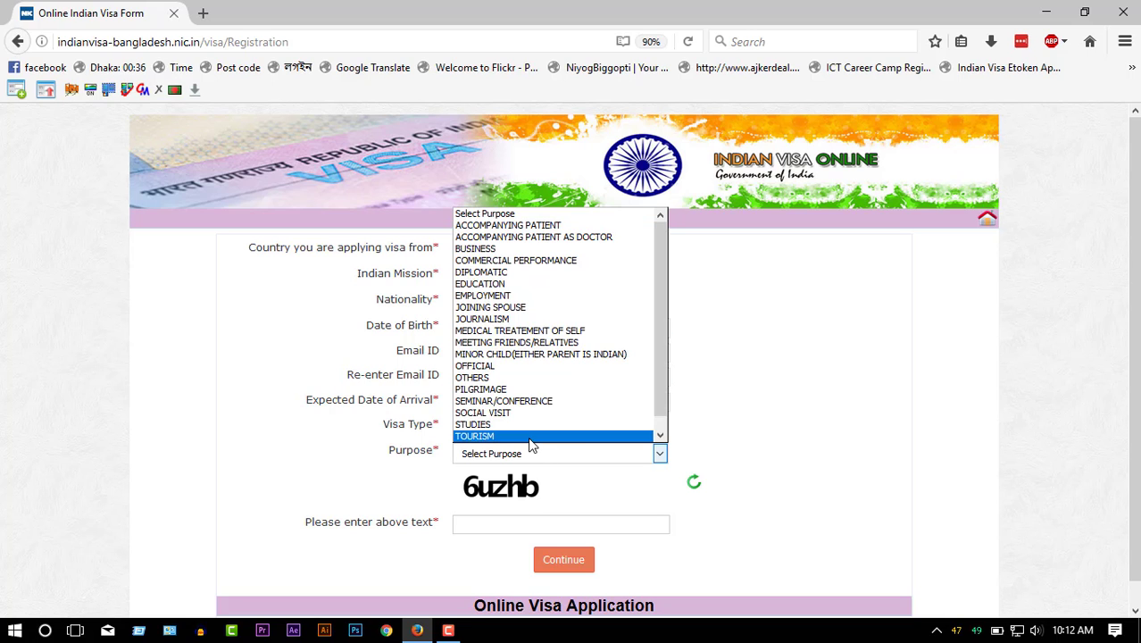
click(531, 436)
click(507, 525)
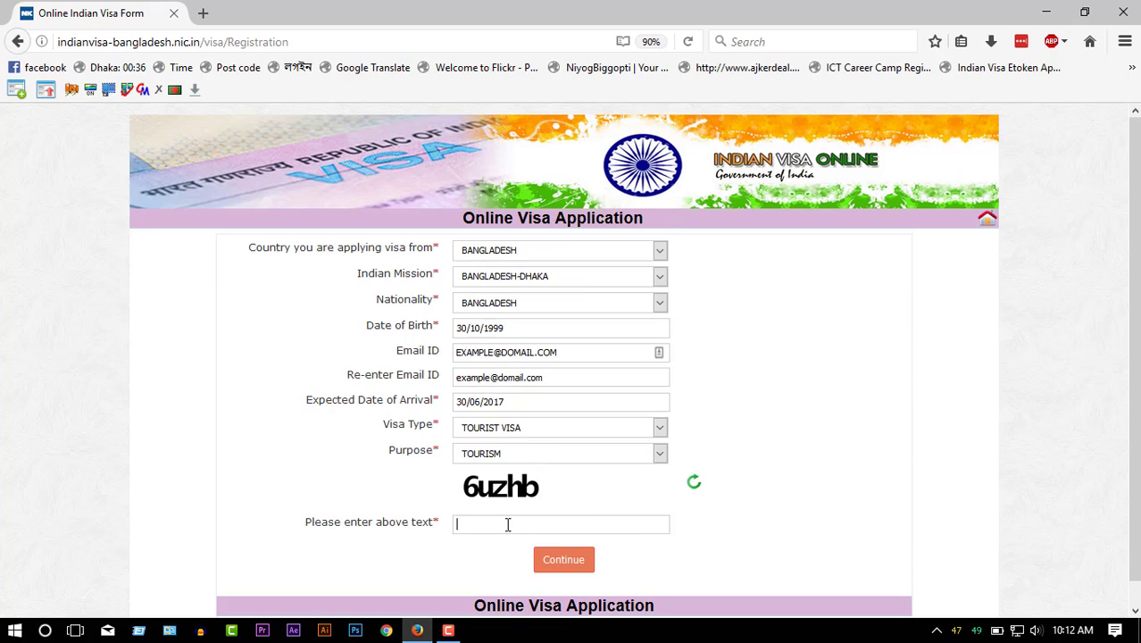
text(6uzhb)
- Continue to the Applicant Details Form and enter the applicant's surname and given name
click(553, 557)
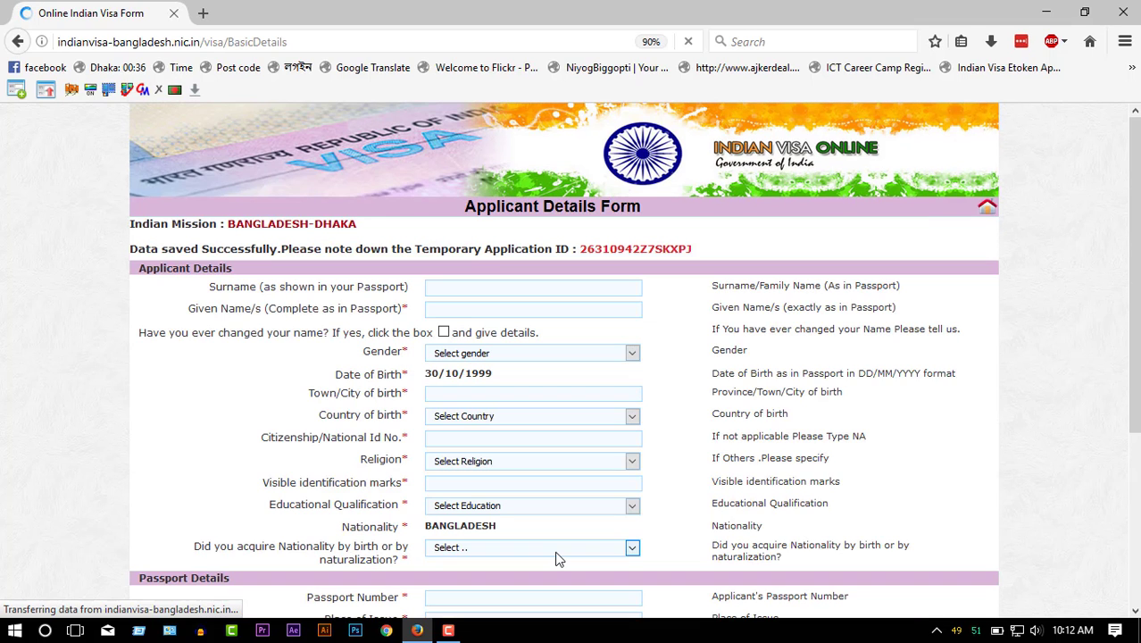
click(526, 286)
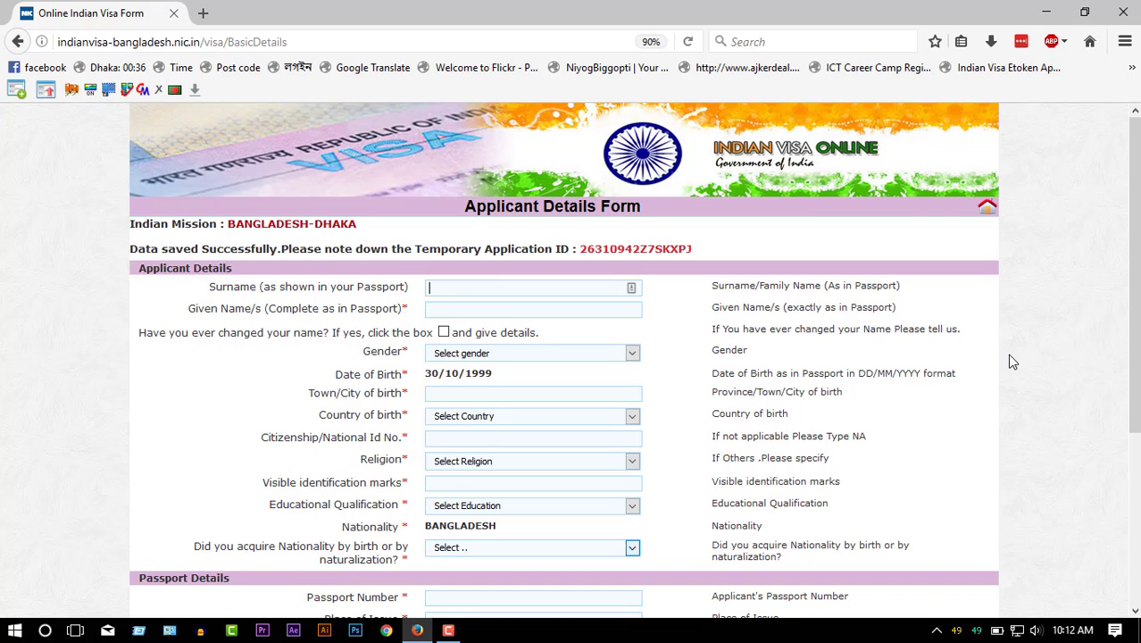
text(M)
key(BackSpace)
text(jon)
click(474, 313)
text(mr)
click(786, 343)
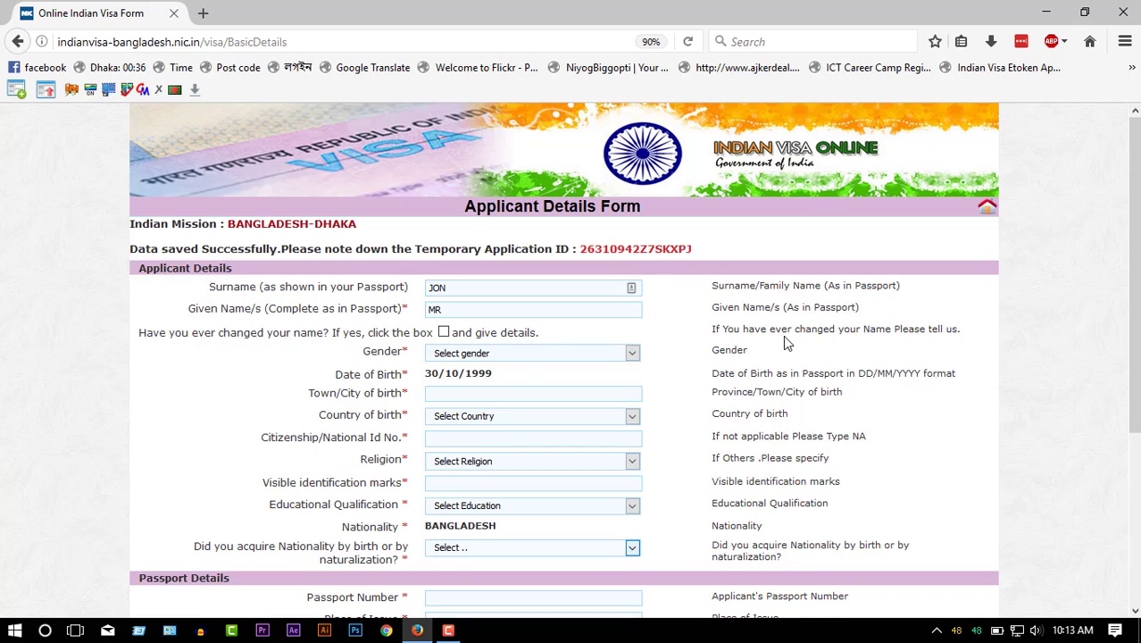
- Set gender MALE, town of birth DHAKA and country of birth BANGLADESH
click(536, 357)
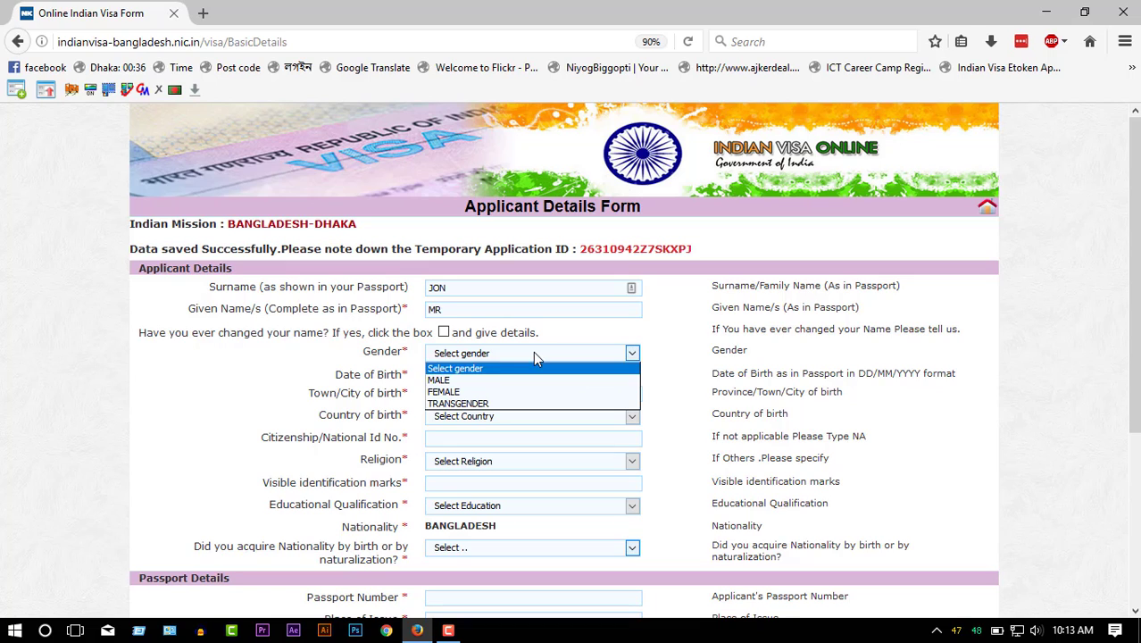
click(482, 378)
click(461, 392)
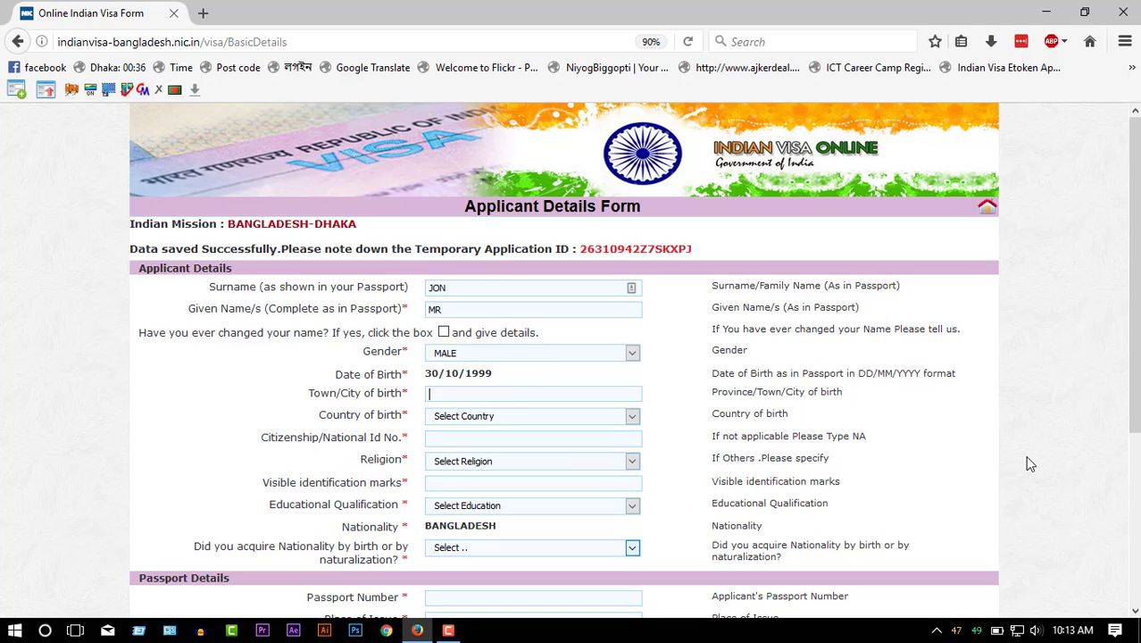
text(DHAKA)
click(572, 418)
click(568, 403)
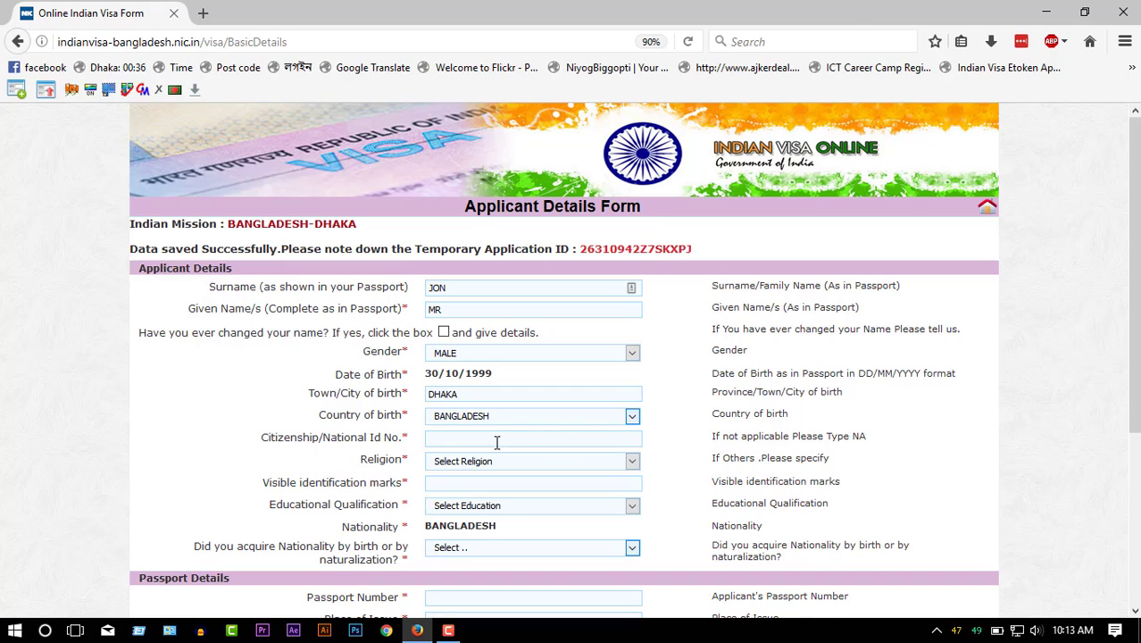
- Enter the national ID number, starting it with the copied birth year 1999
click(496, 439)
click(487, 375)
double_click(486, 375)
key(ctrl+c)
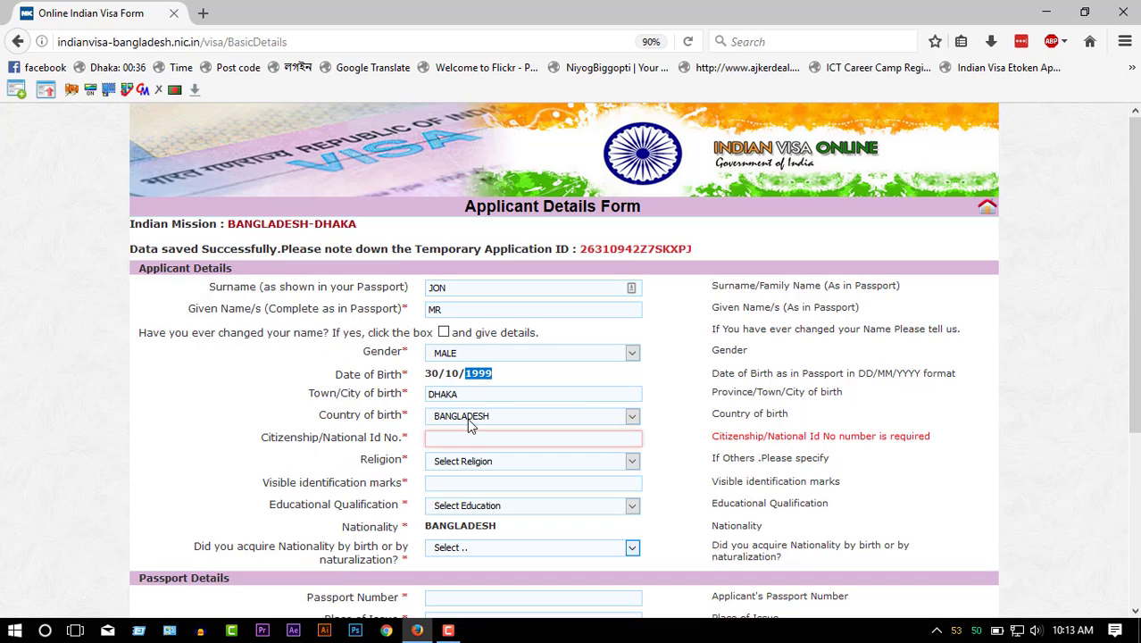
click(496, 439)
key(ctrl+v)
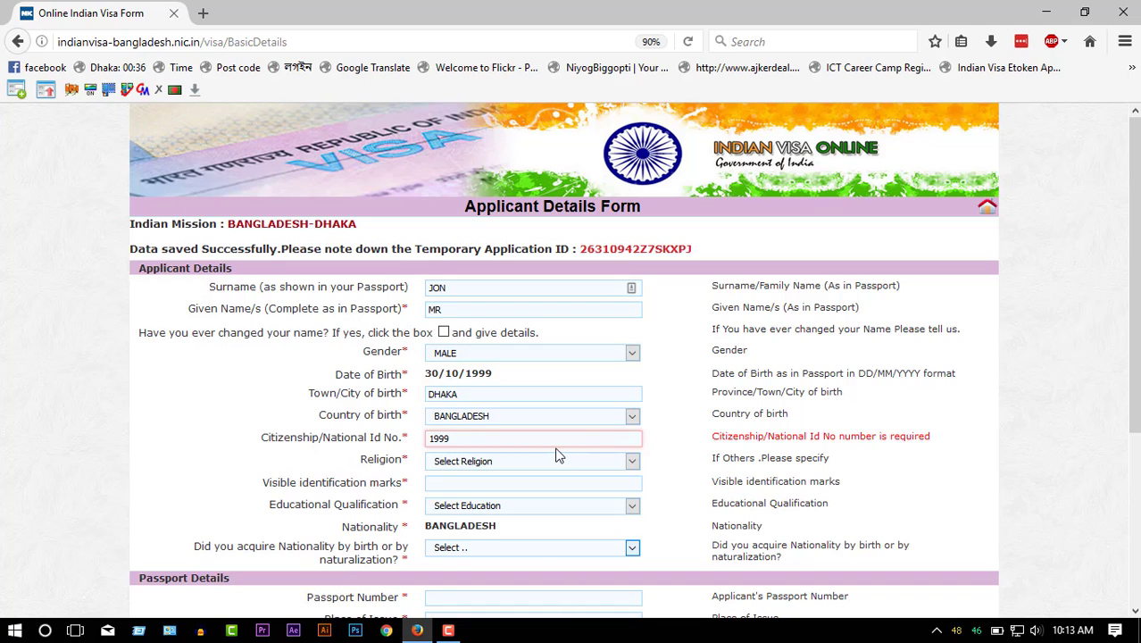
text(000000111122)
- Set religion ISLAM, identification marks NILL, qualification GRADUATE and nationality acquired By Birth
click(553, 461)
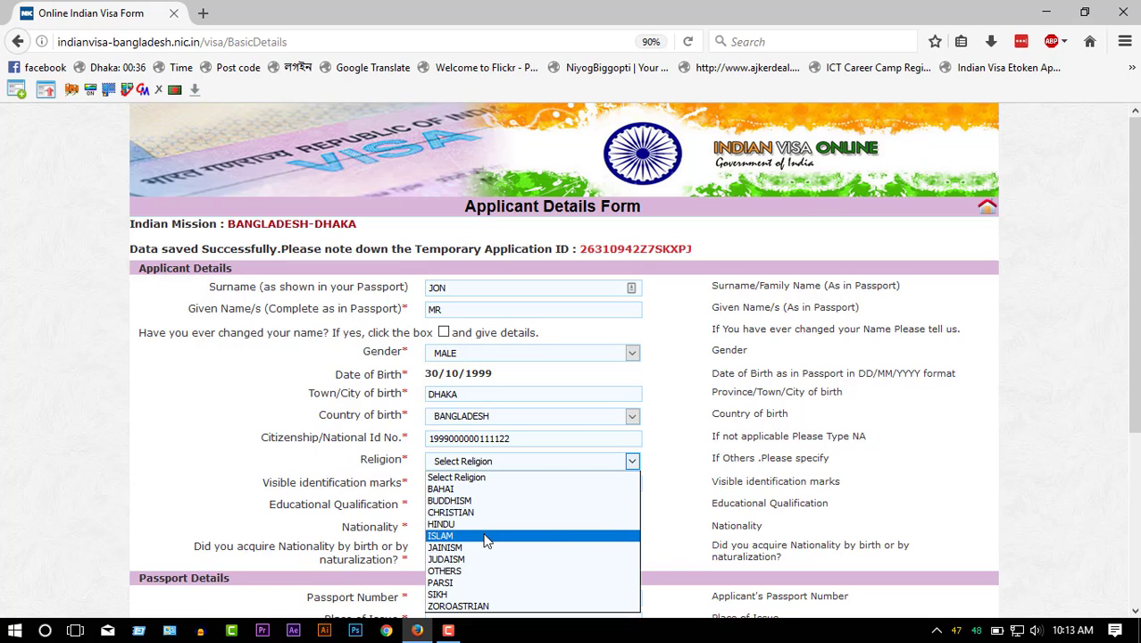
click(484, 535)
click(476, 481)
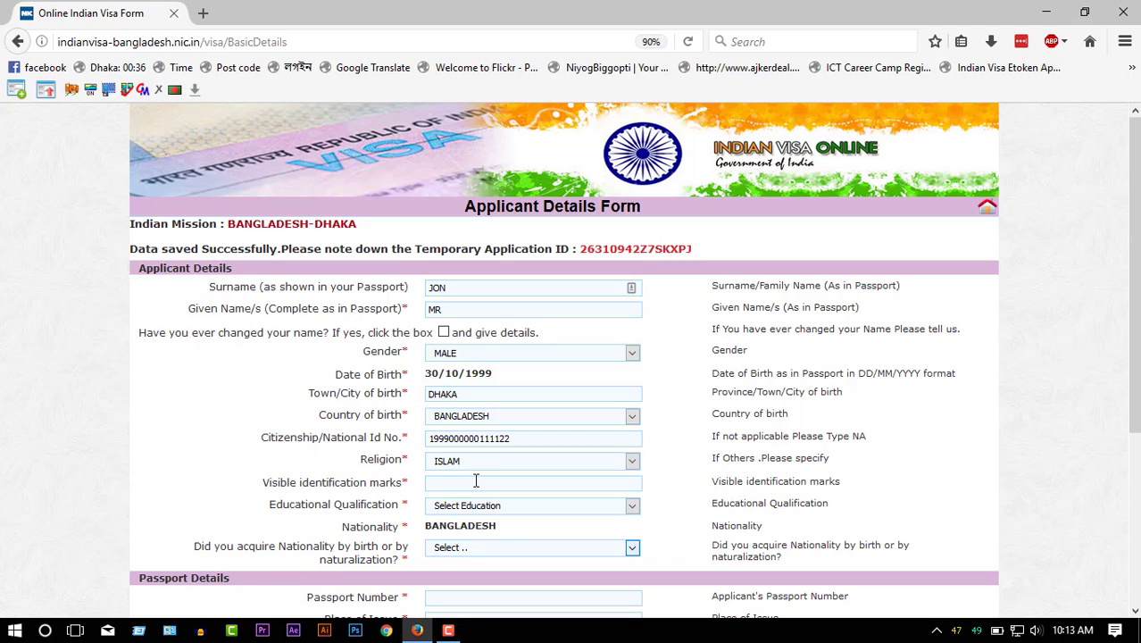
text(NILL)
click(478, 506)
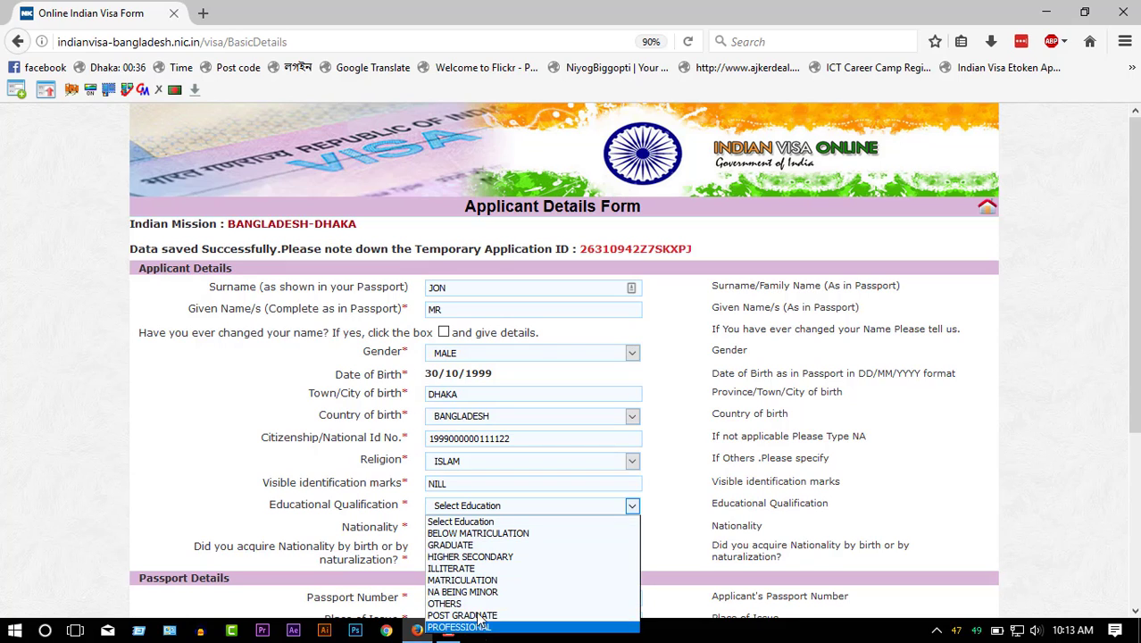
click(475, 545)
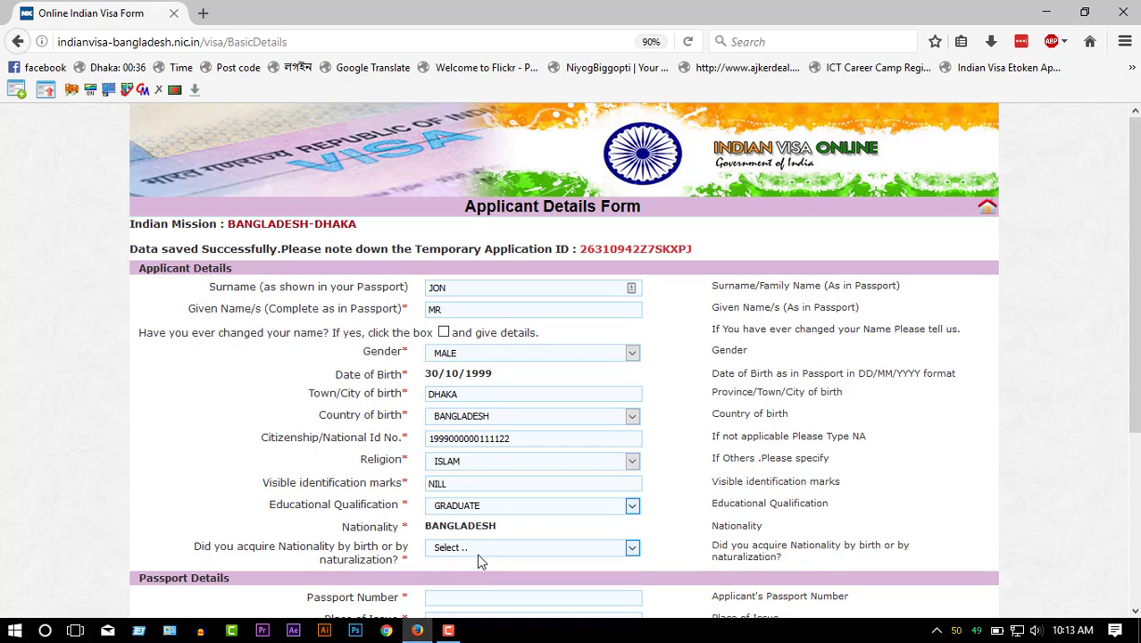
click(477, 548)
click(477, 579)
scroll(510, 443, down, 2)
click(521, 428)
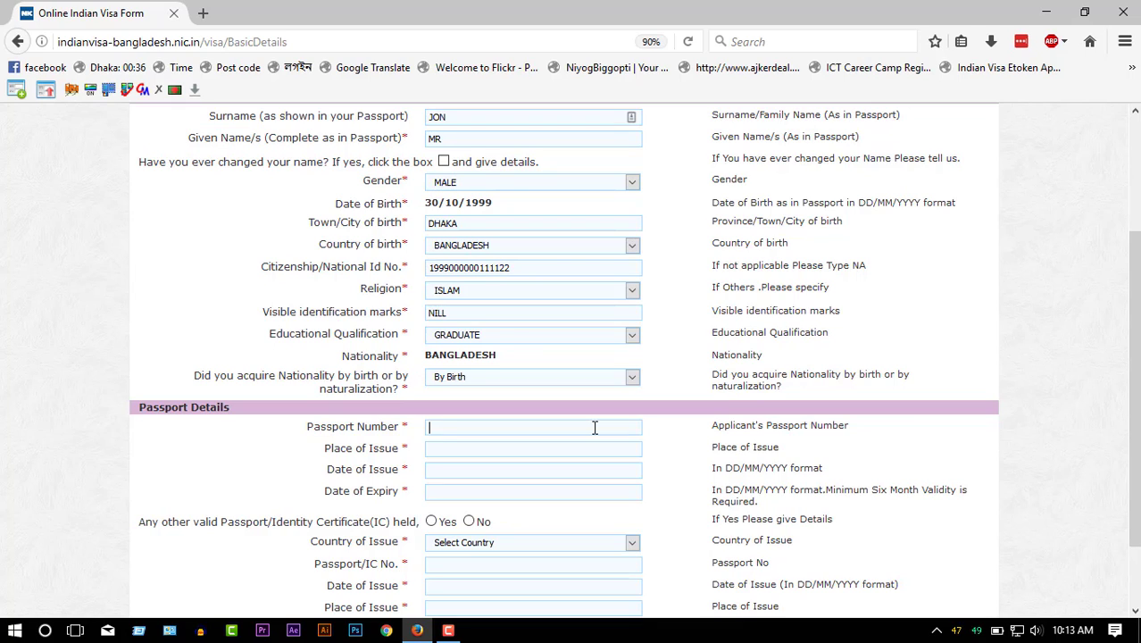
- Enter the passport number, place of issue DHAKA, issue date 10/05/2017 and expiry 09/05/2022
click(475, 450)
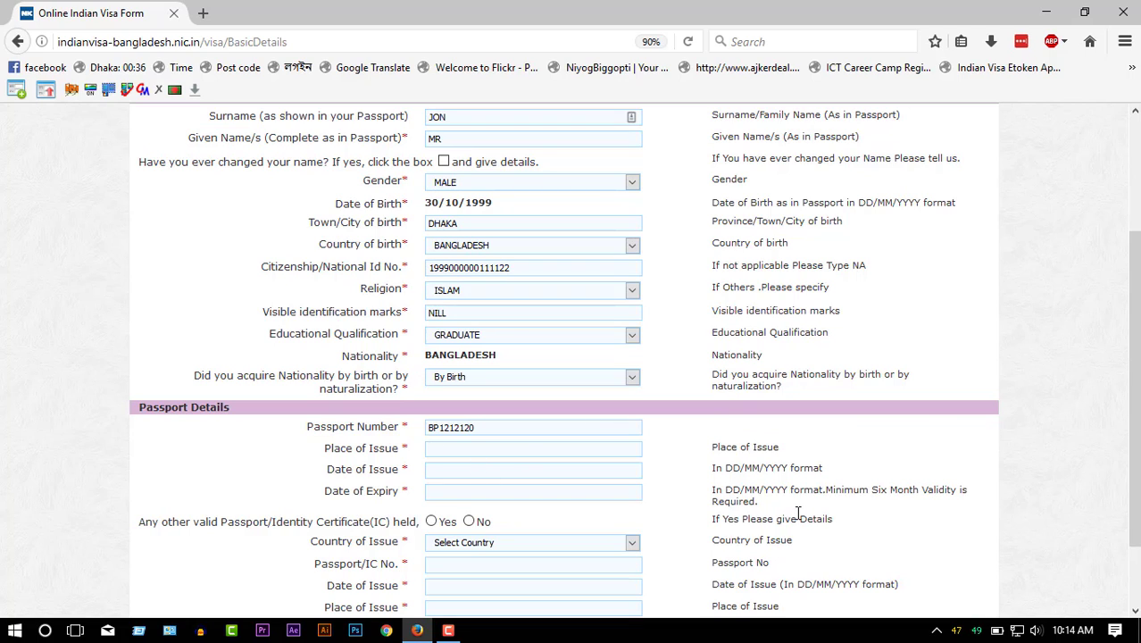
text(DHAKA)
key(Tab)
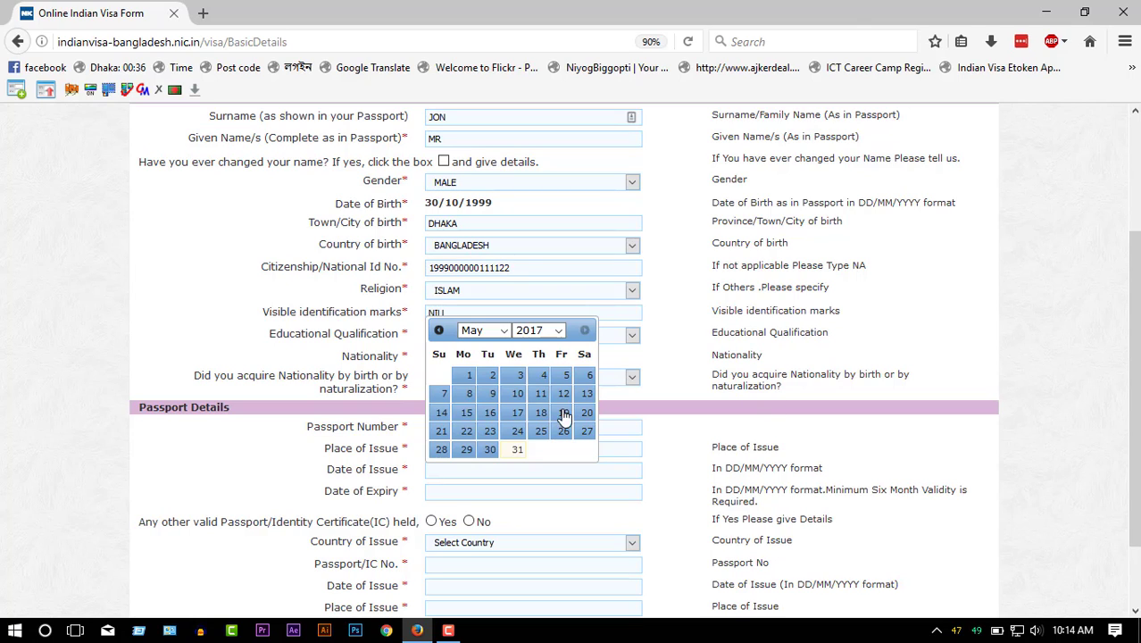
click(517, 394)
click(489, 494)
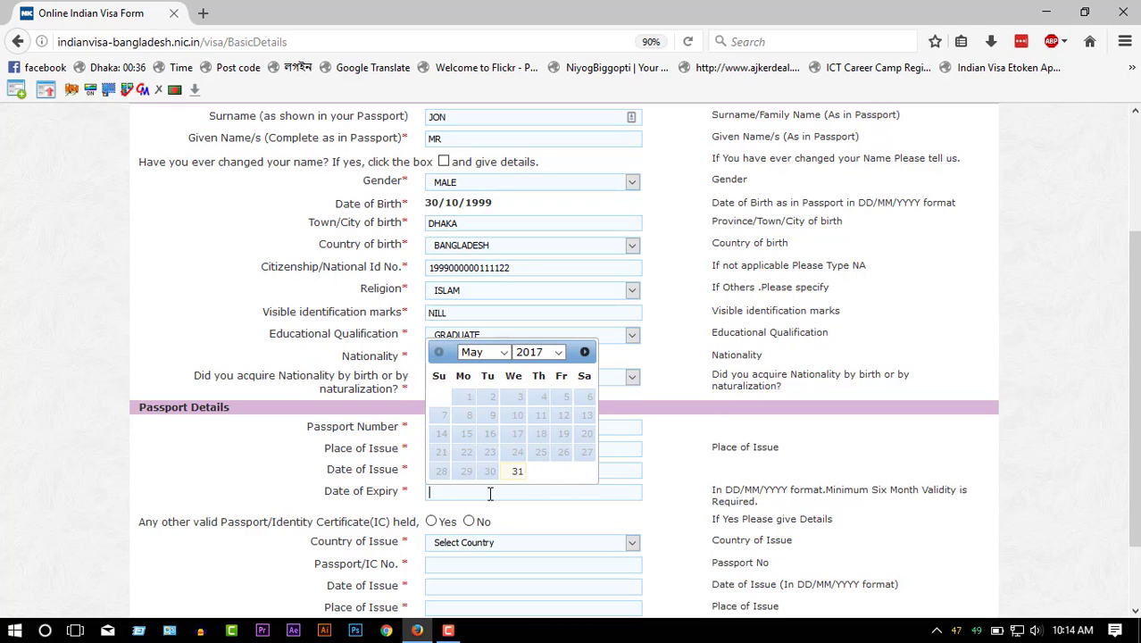
text(09/05/2022)
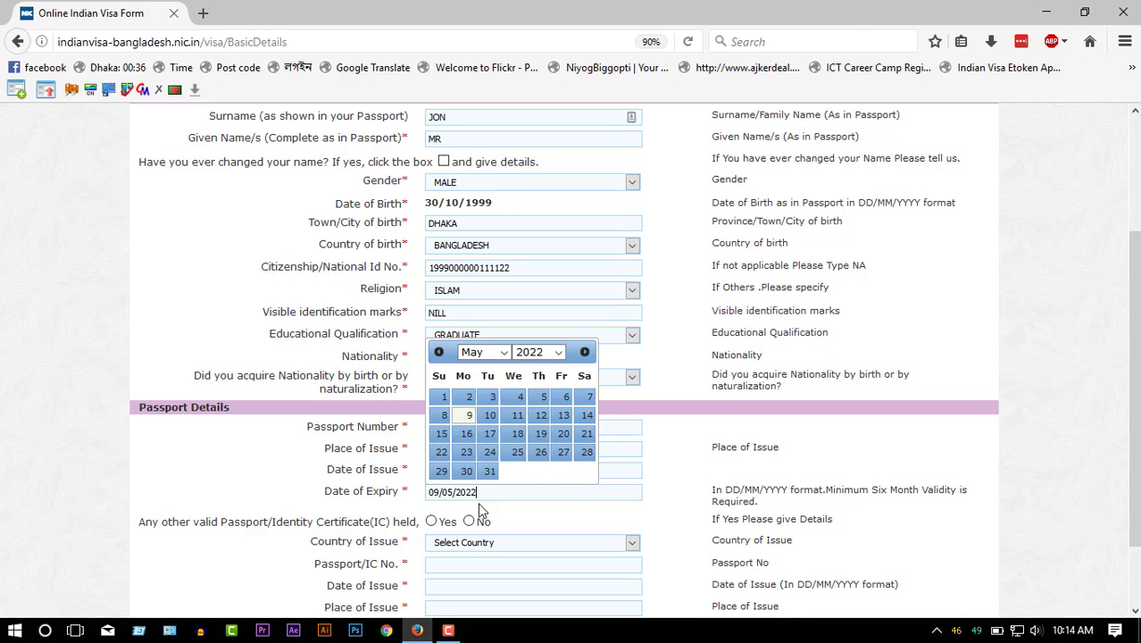
click(830, 459)
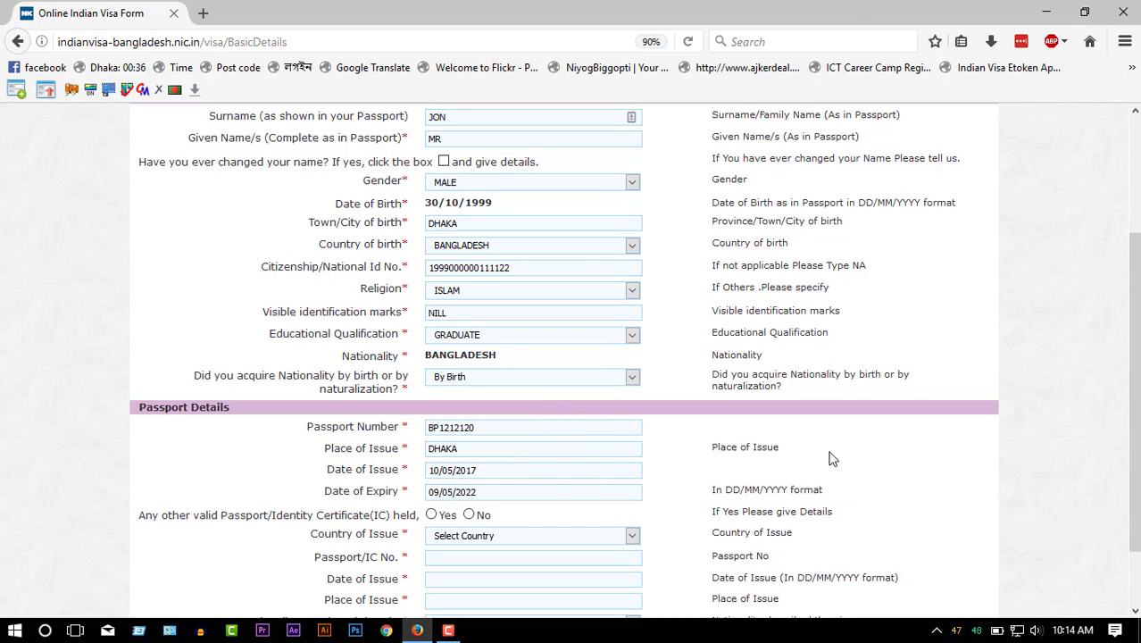
- Answer No to holding another passport and save the passport details
click(431, 516)
scroll(502, 524, down, 2)
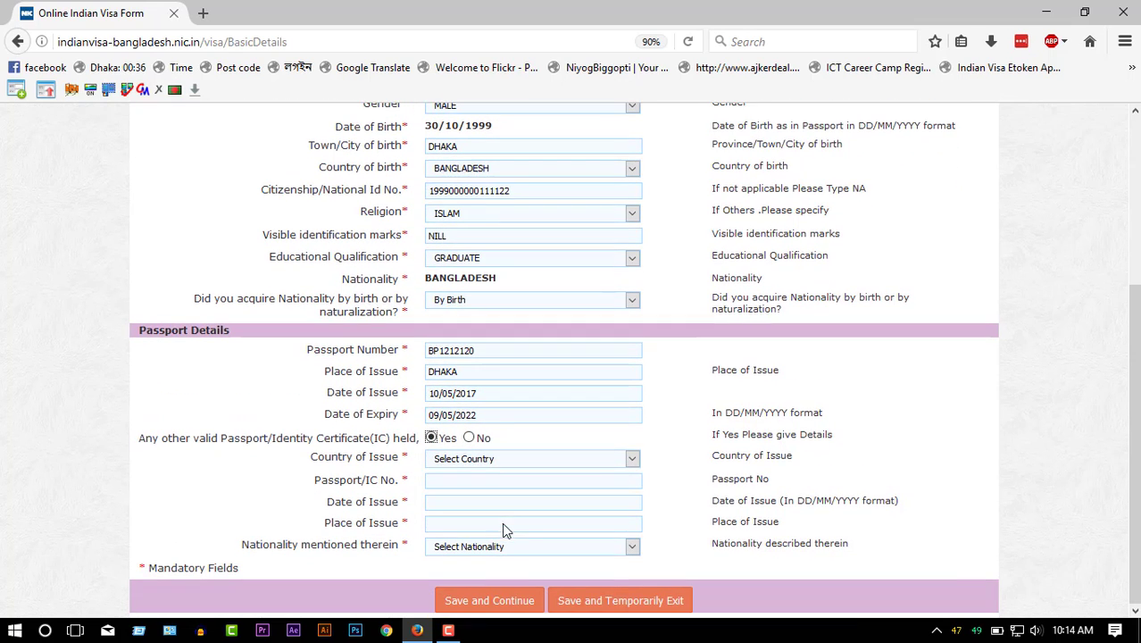
click(469, 438)
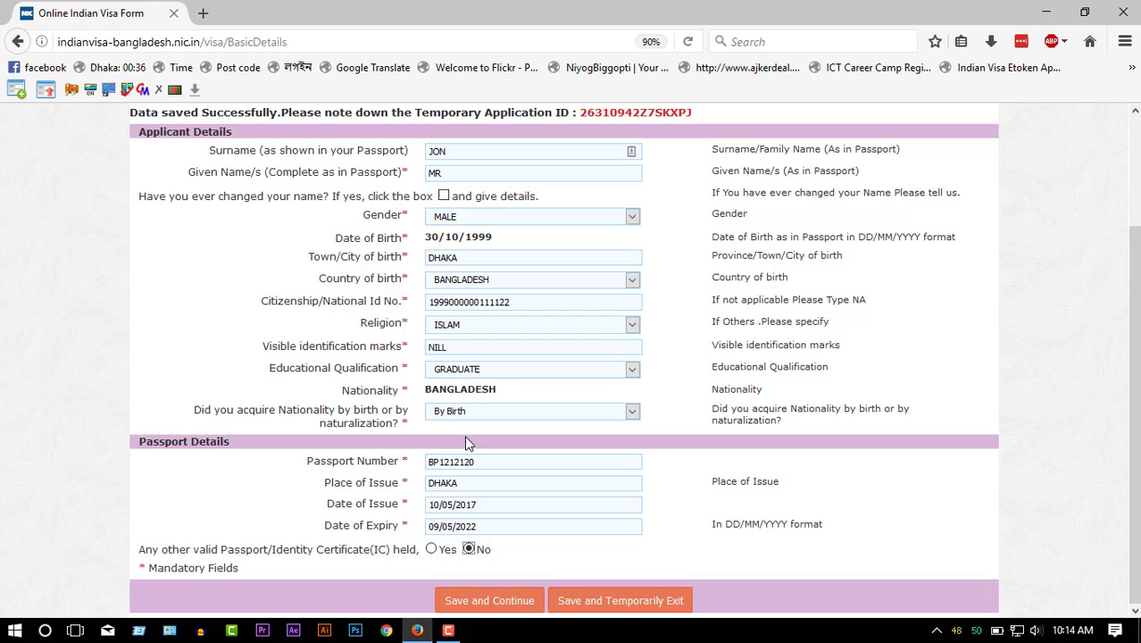
click(482, 602)
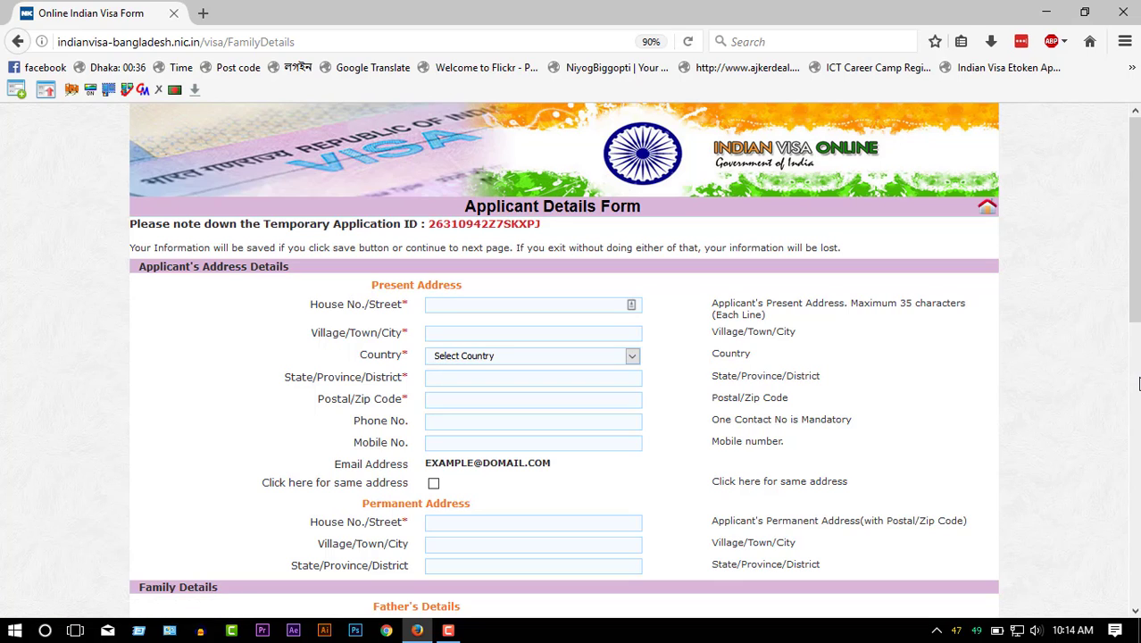
- Correct the present address's house number/street and enter the town
text(GULSHAN,)
click(539, 338)
drag(486, 308, 406, 307)
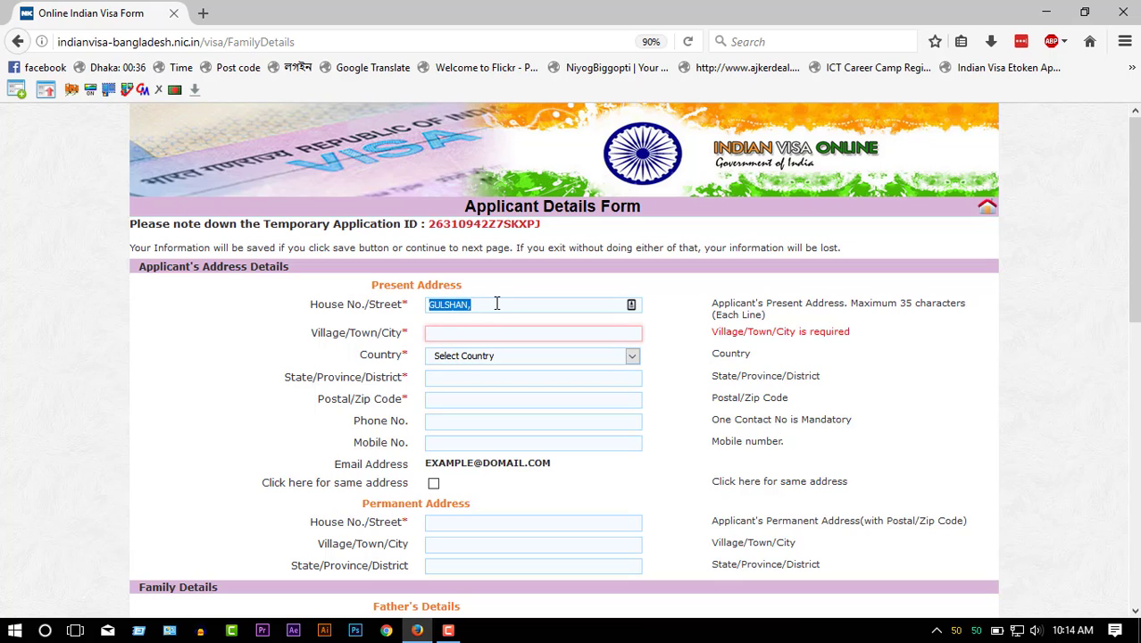
key(BackSpace)
click(473, 334)
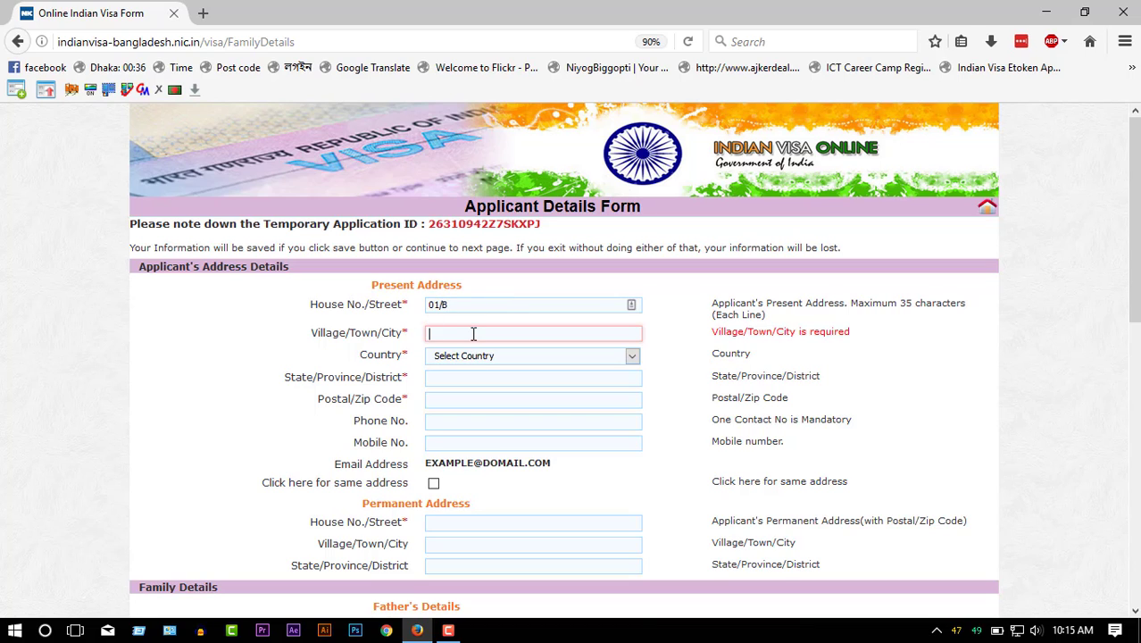
text(GULSHAN)
- Set the address country to BANGLADESH, district DHAKA and postal code 1200
click(483, 356)
click(459, 593)
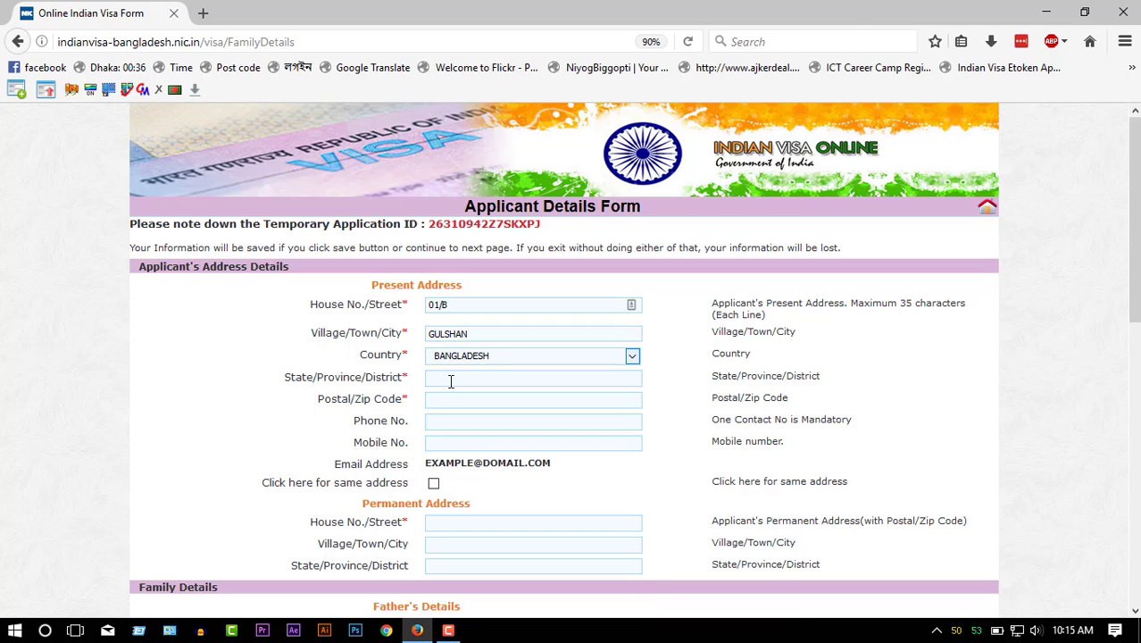
click(450, 381)
text(DHAKA)
click(608, 395)
text(1200)
- Look up District Dhaka, Thana Gulshan, Area Gulshan Model Town and select post code 1212
middle_click(243, 69)
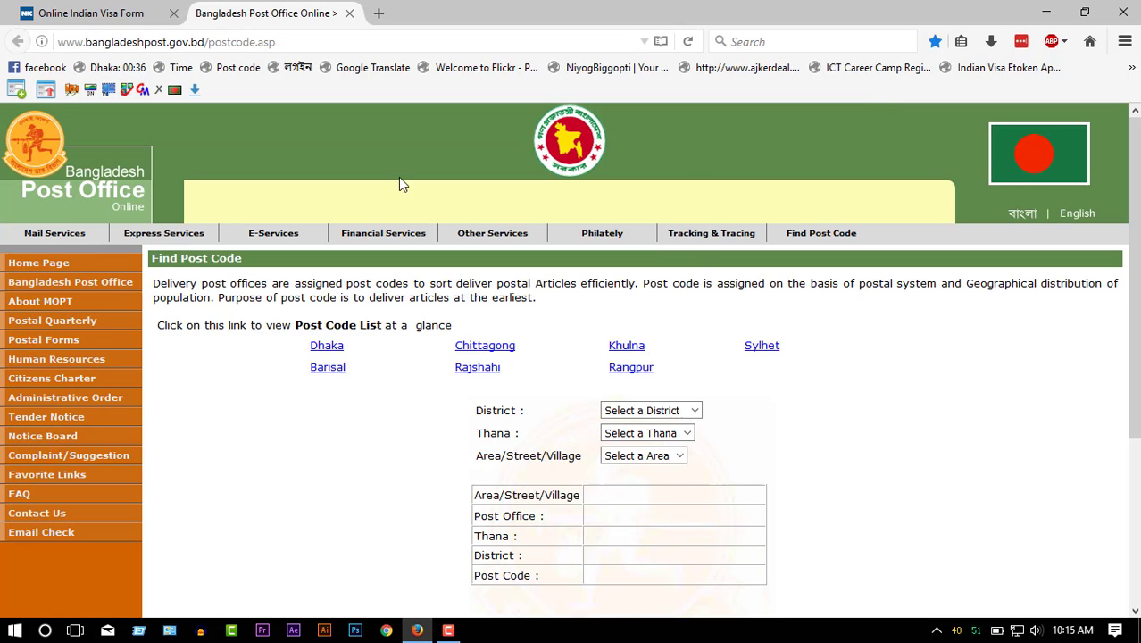
click(653, 412)
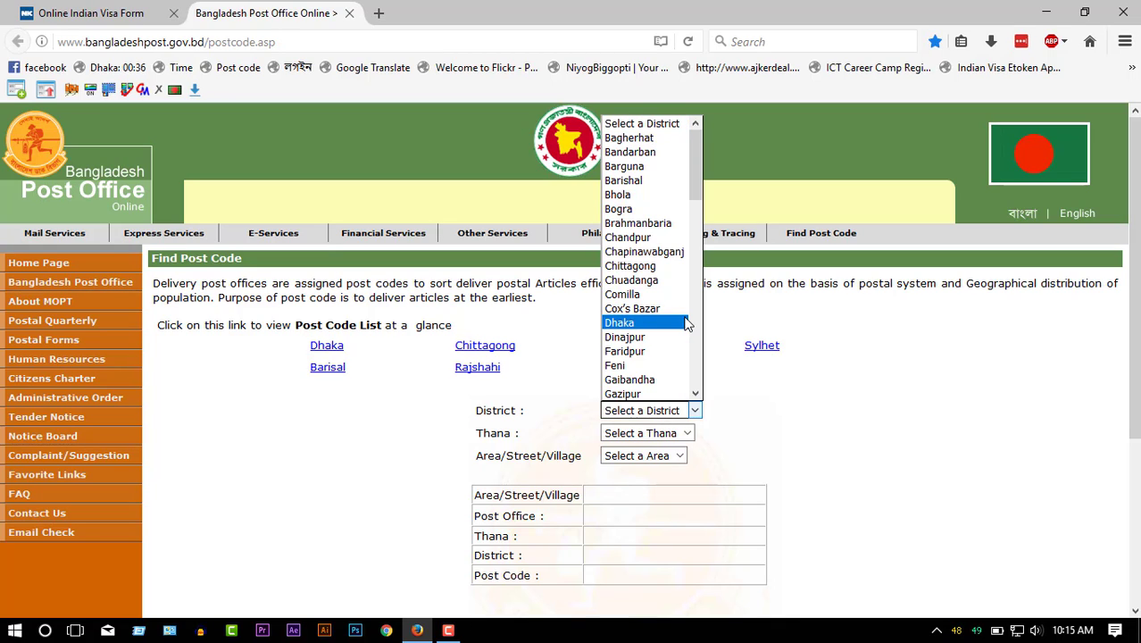
key(Down)
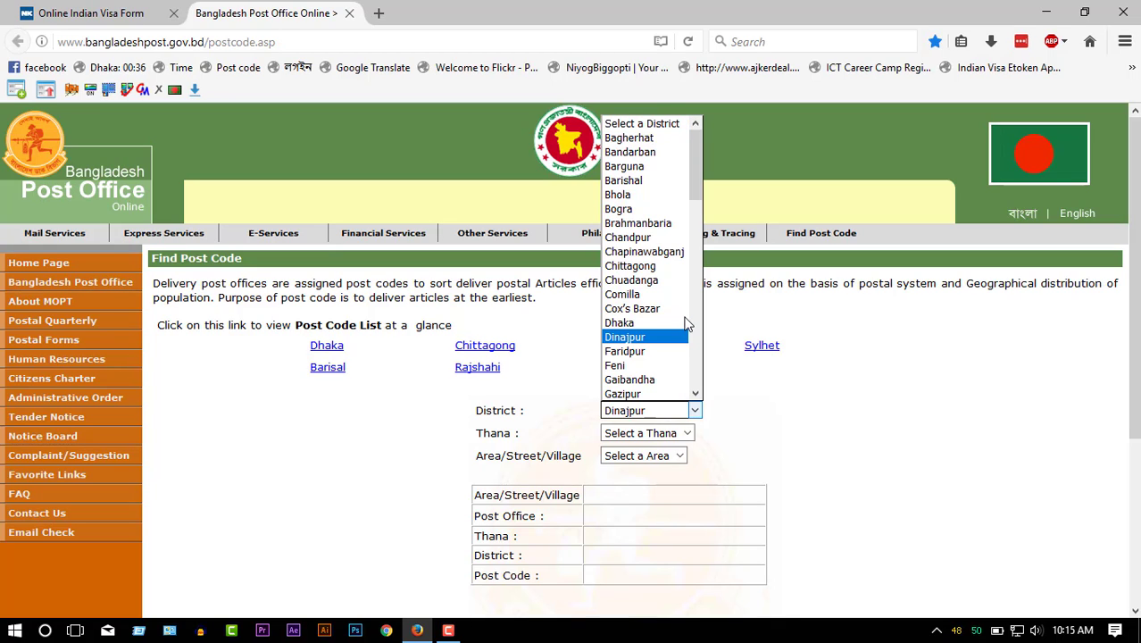
click(685, 323)
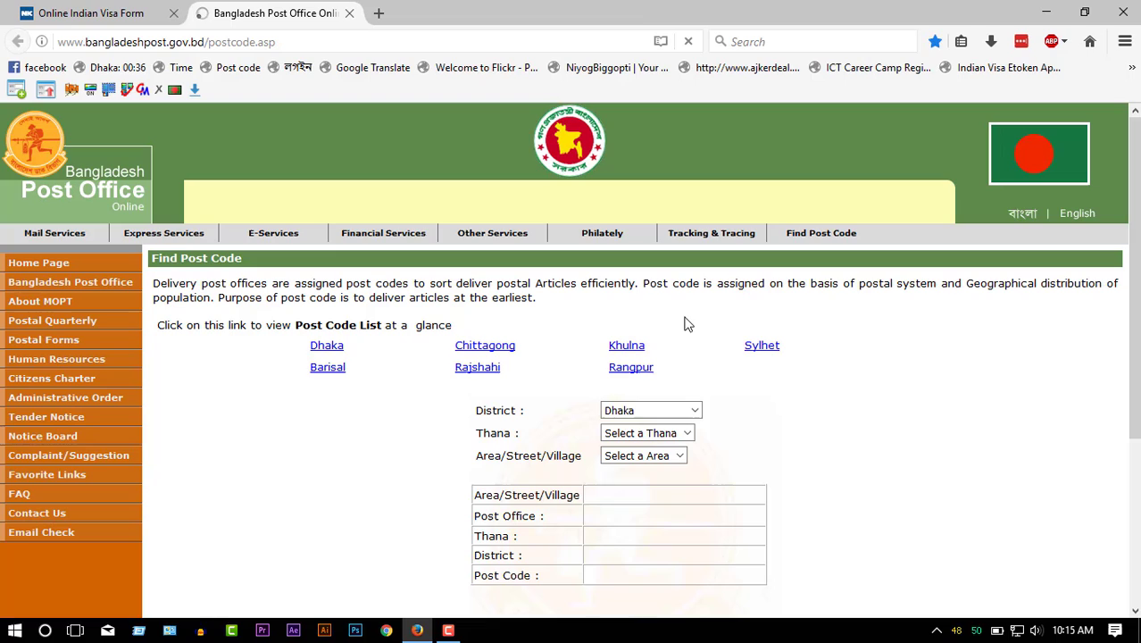
click(665, 435)
key(g)
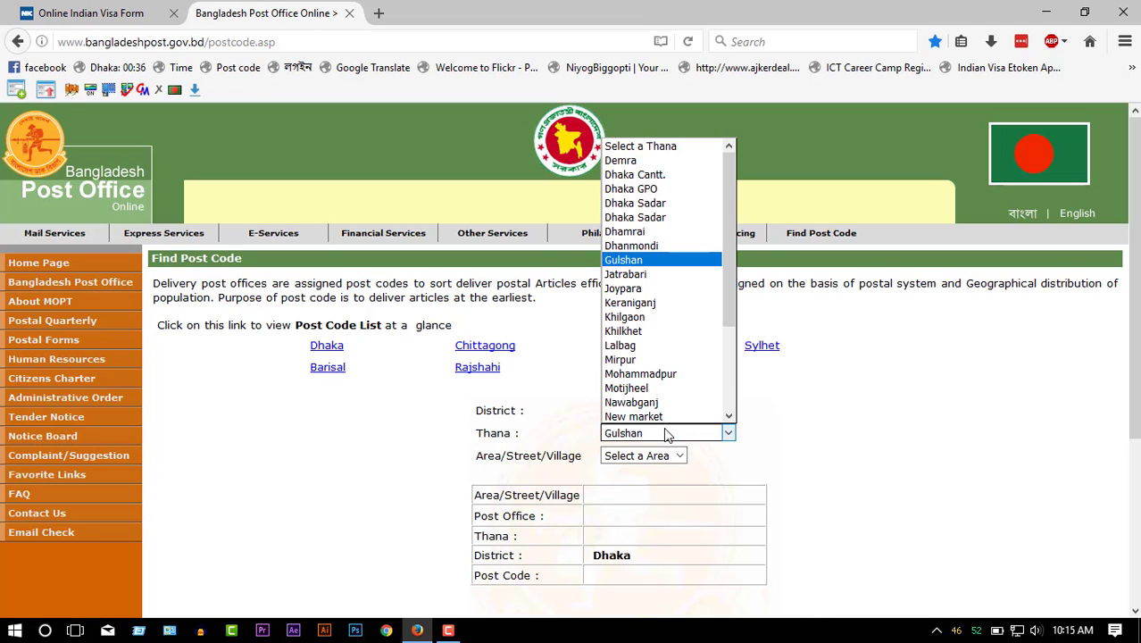
key(Return)
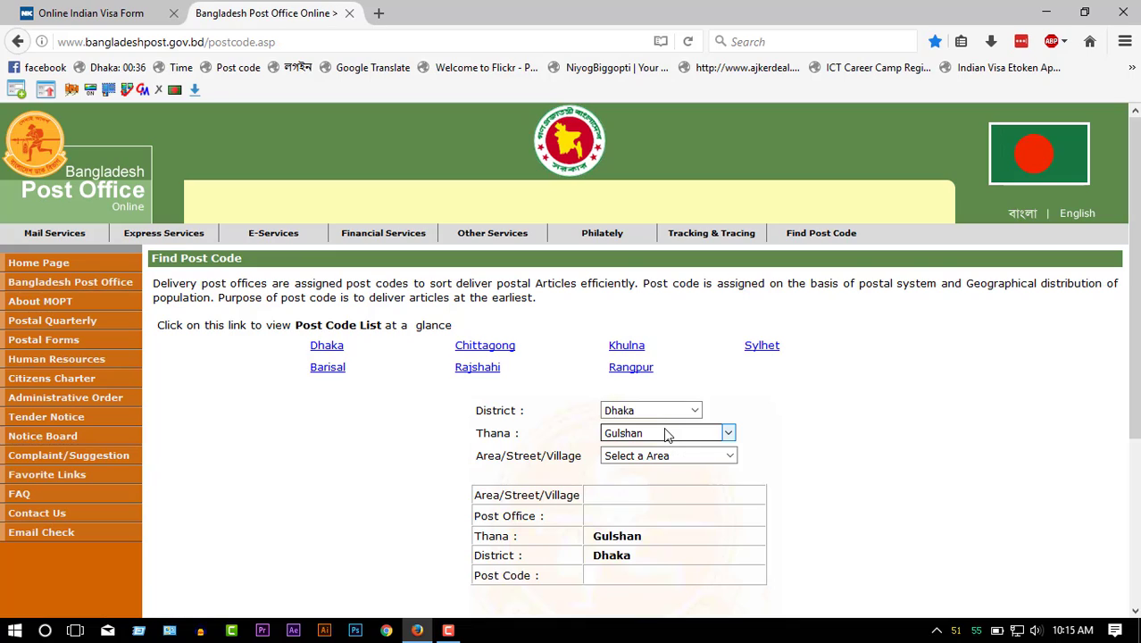
click(665, 457)
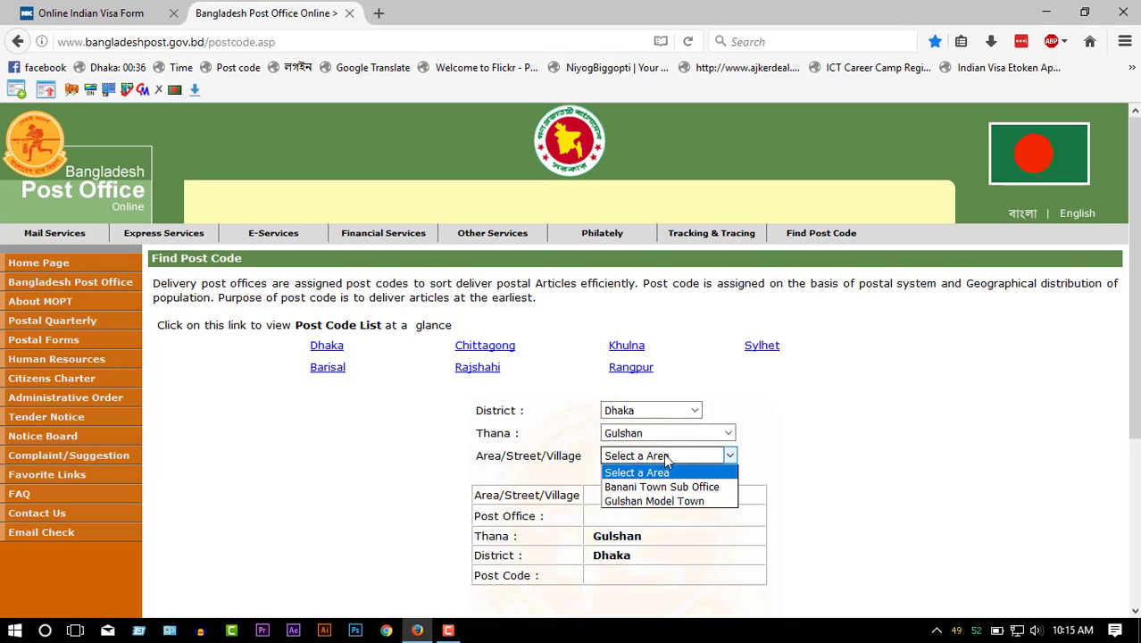
click(706, 502)
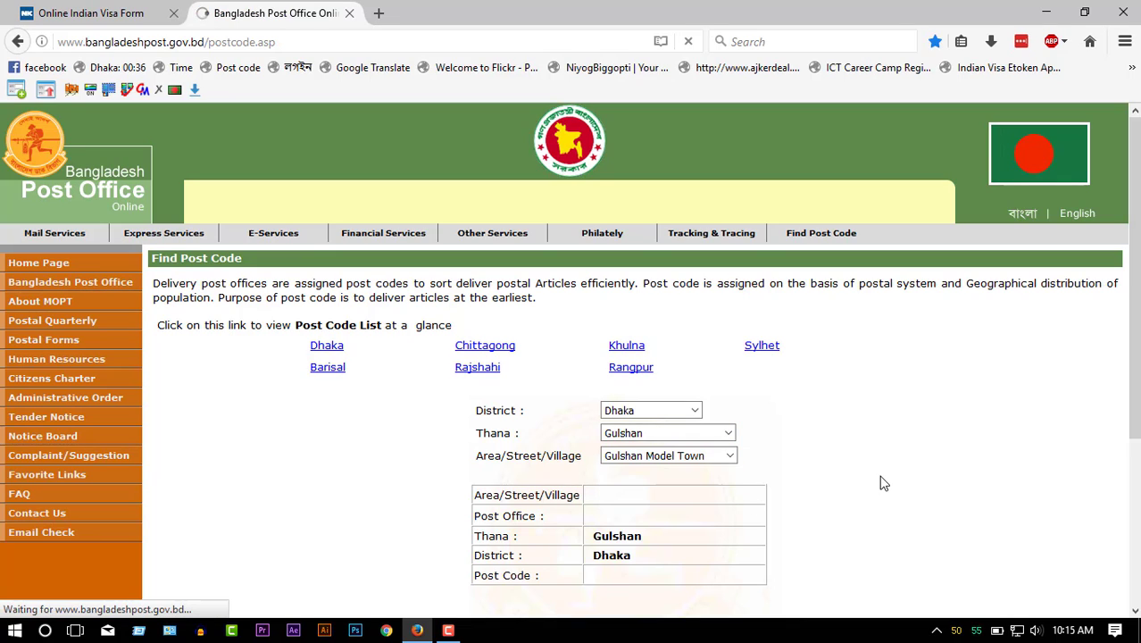
double_click(614, 576)
key(ctrl+c)
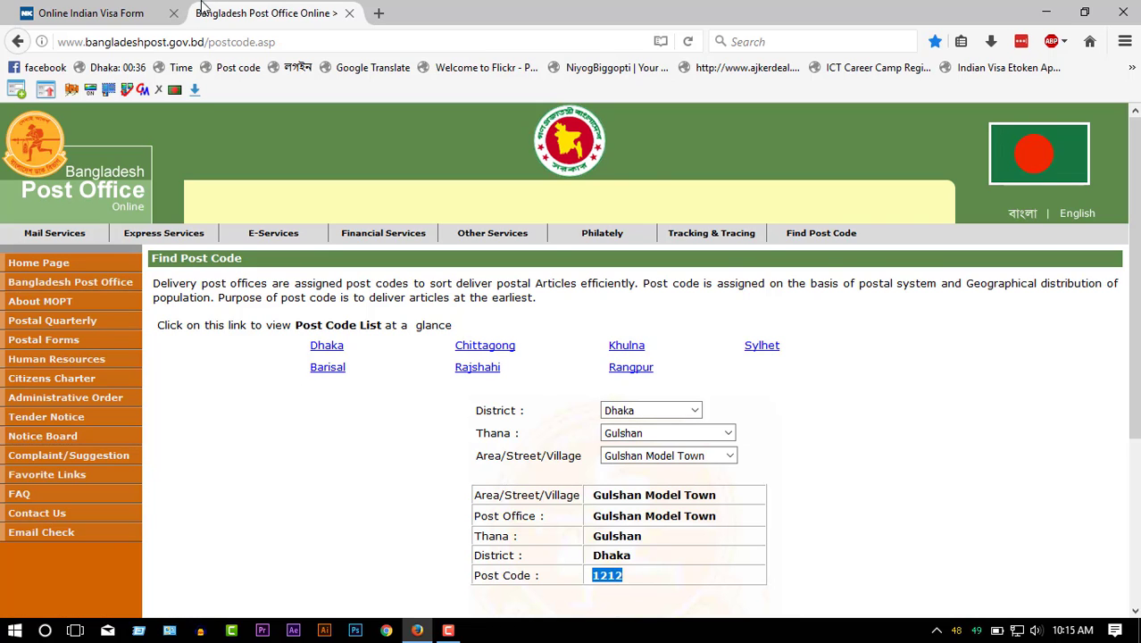
- Replace the postal code 1200 with the copied 1212
click(98, 12)
drag(474, 399, 308, 399)
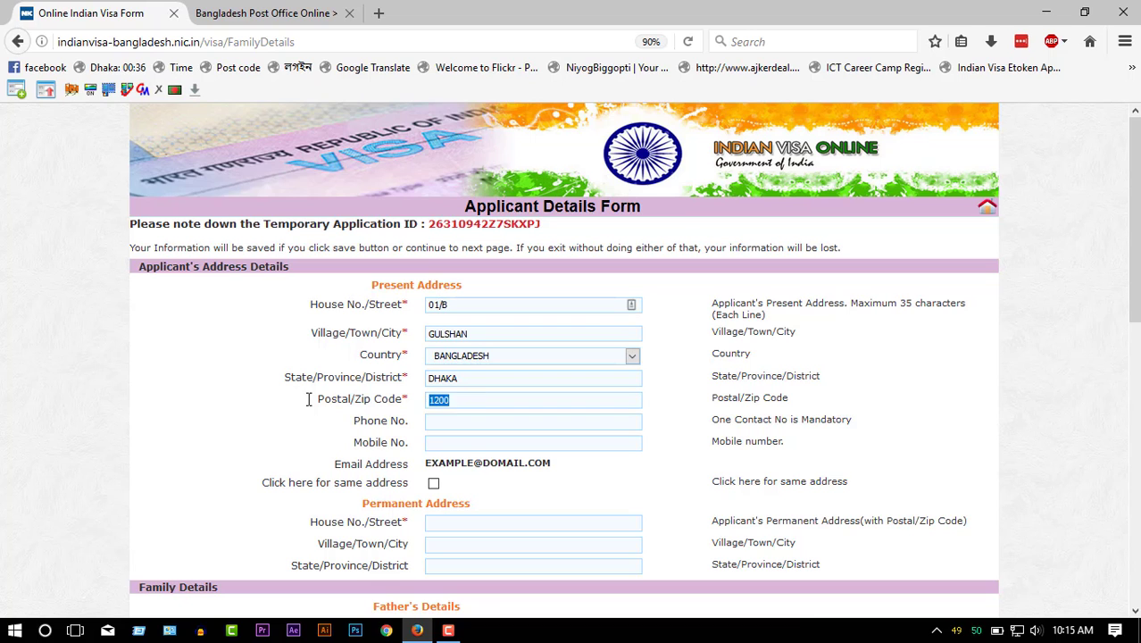
key(ctrl+v)
click(310, 13)
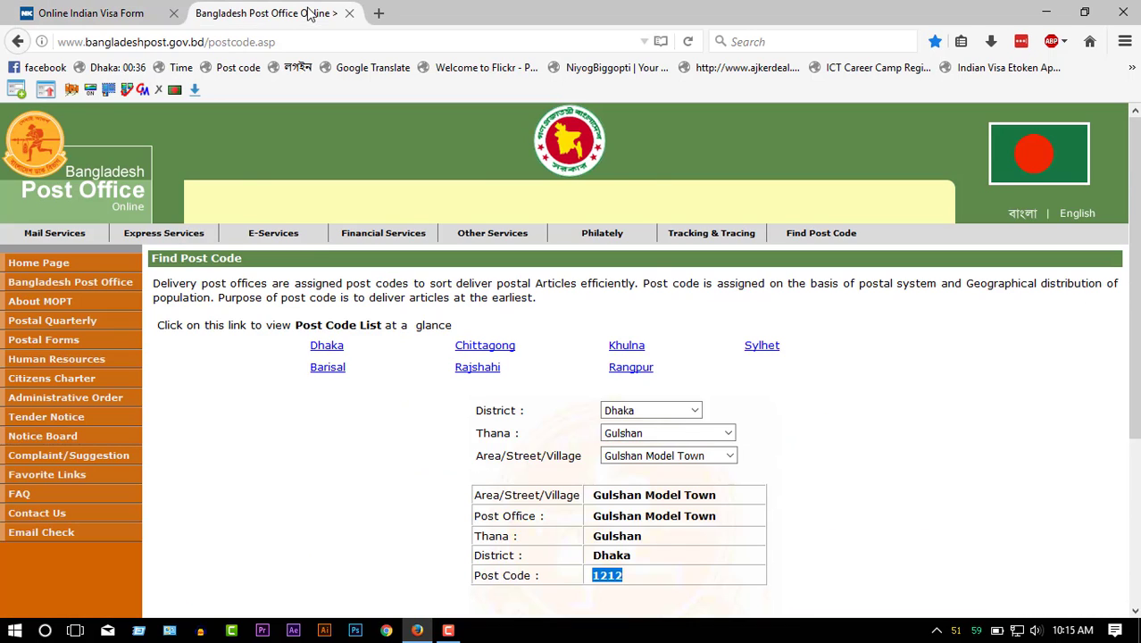
click(125, 8)
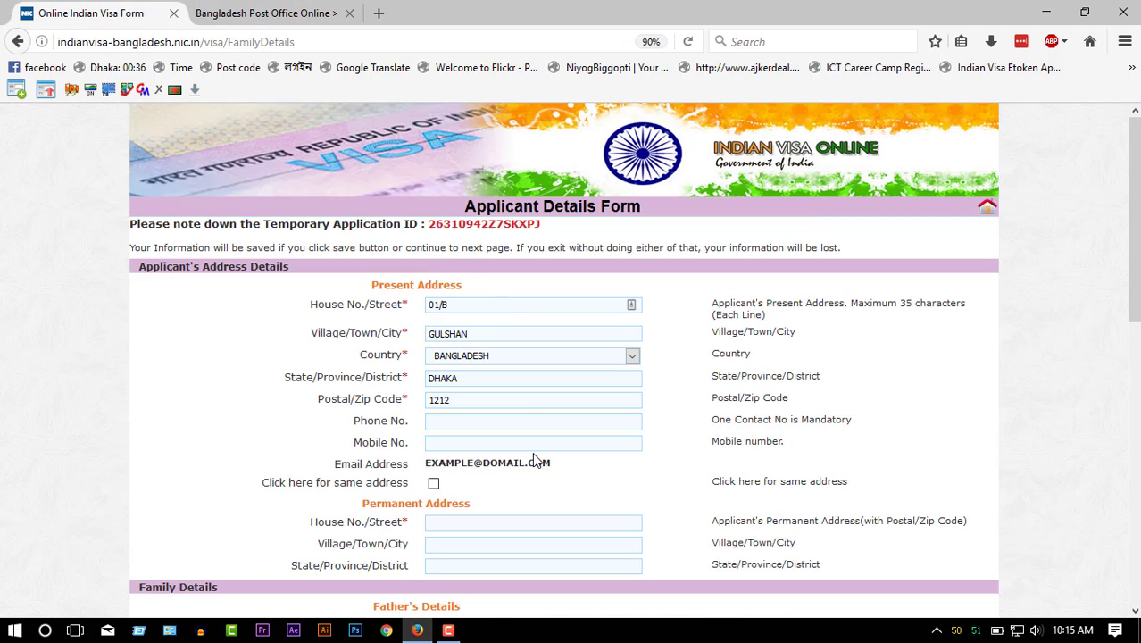
- Enter the applicant's mobile number
scroll(536, 447, down, 2)
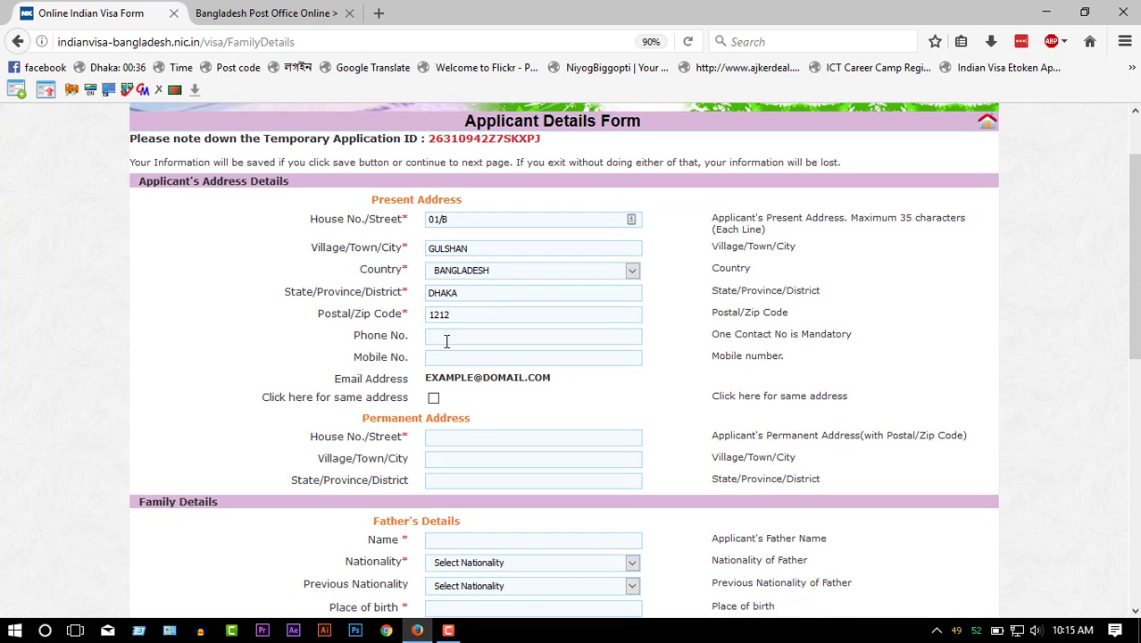
click(461, 339)
click(453, 360)
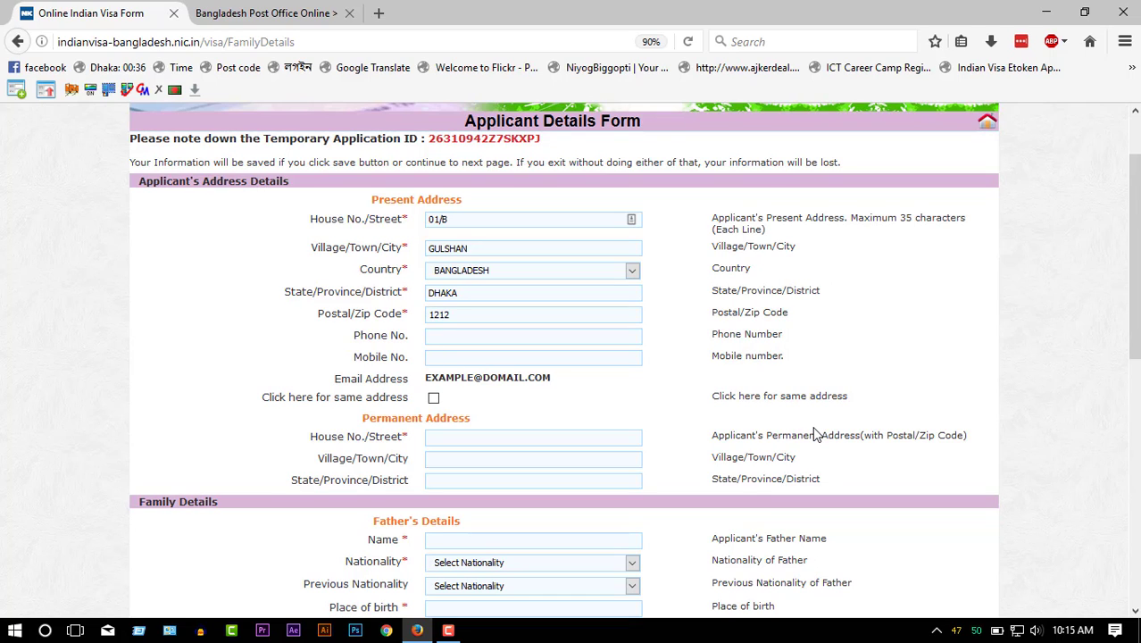
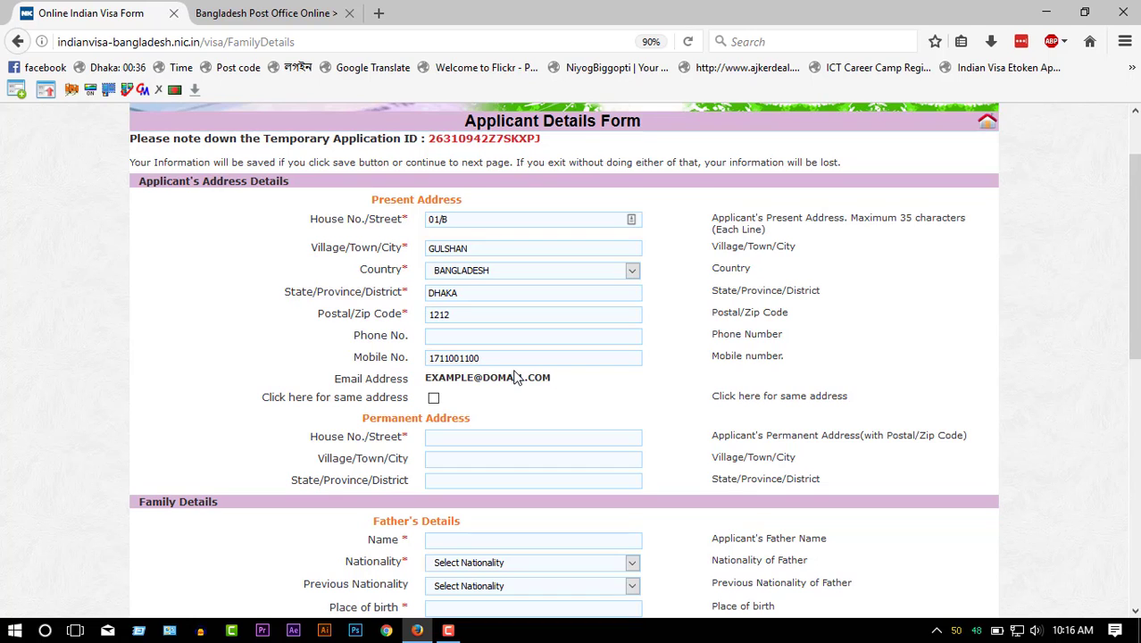
- Make the permanent address the same as the present address
scroll(515, 377, down, 2)
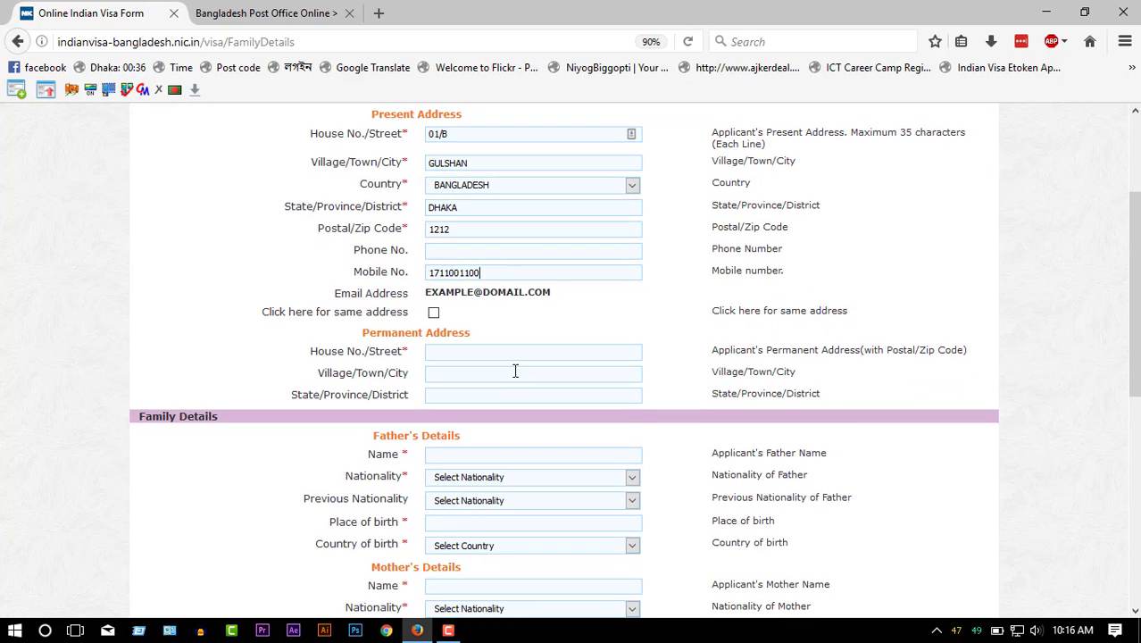
scroll(516, 373, down, 2)
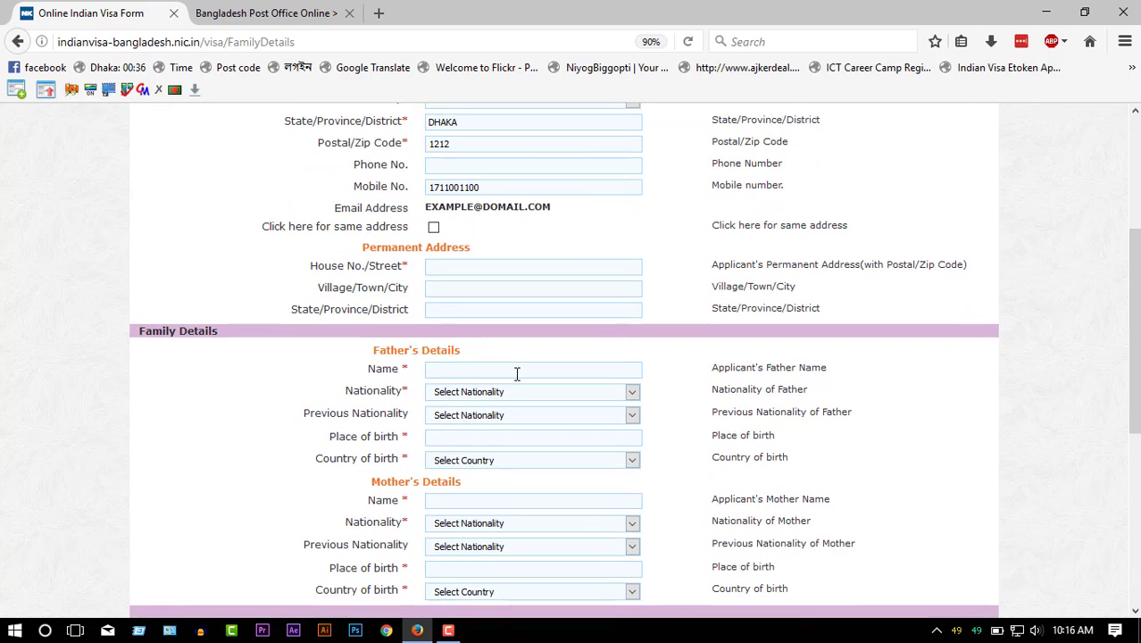
scroll(506, 247, up, 4)
scroll(427, 401, up, 2)
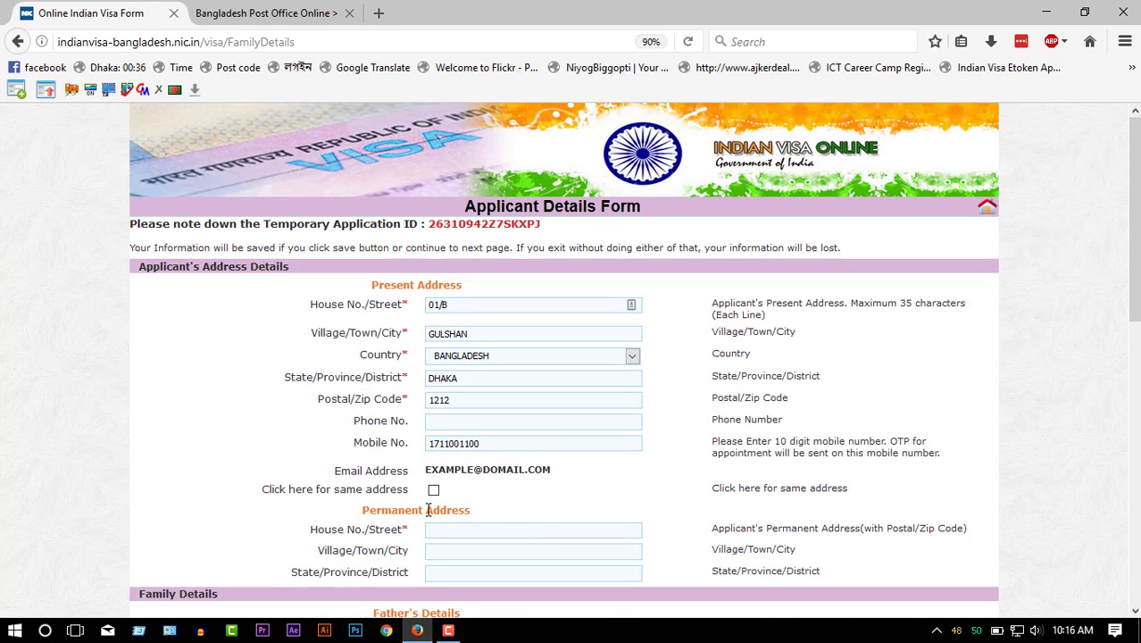
click(434, 492)
scroll(533, 507, down, 4)
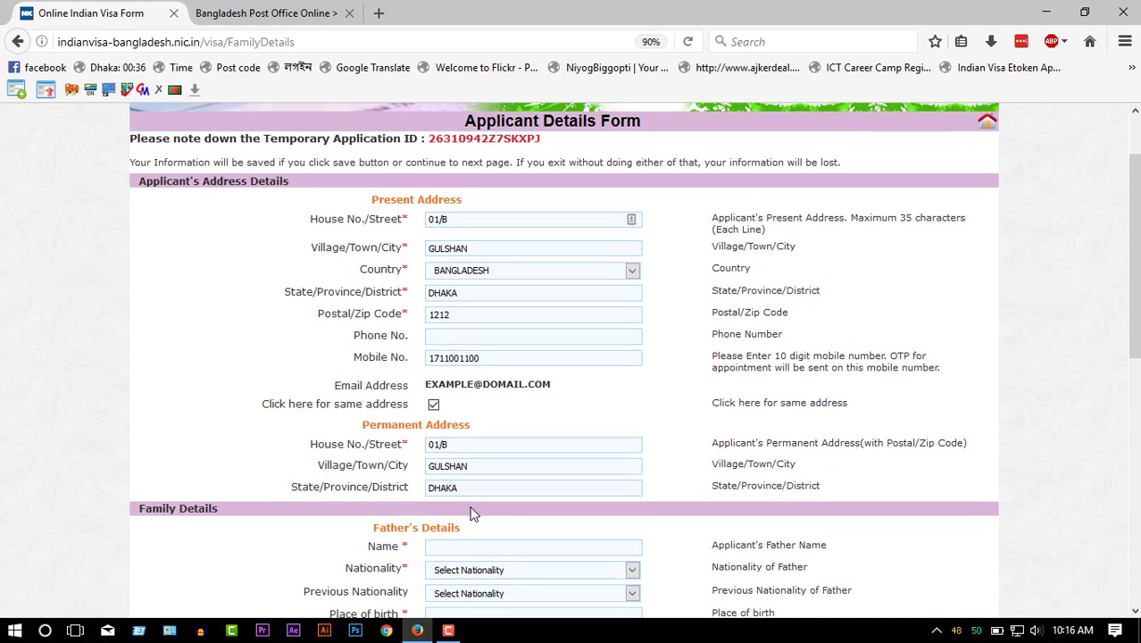
double_click(451, 402)
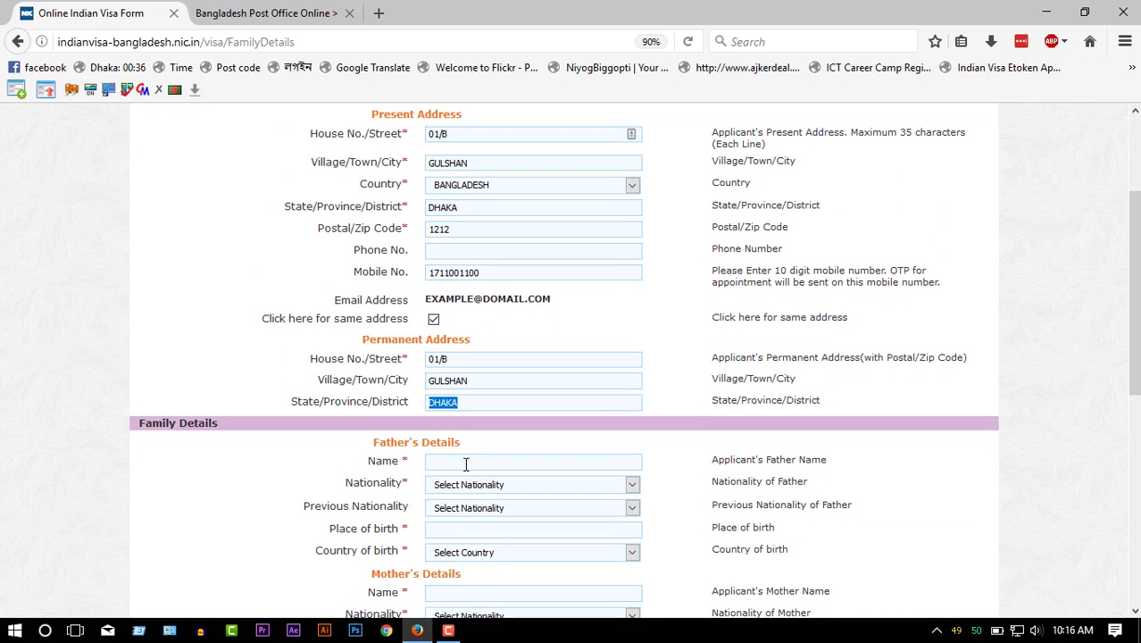
- Set father's nationality and previous nationality BANGLADESH, birthplace DHAKA, birth country BANGLADESH
click(471, 483)
click(473, 468)
click(474, 509)
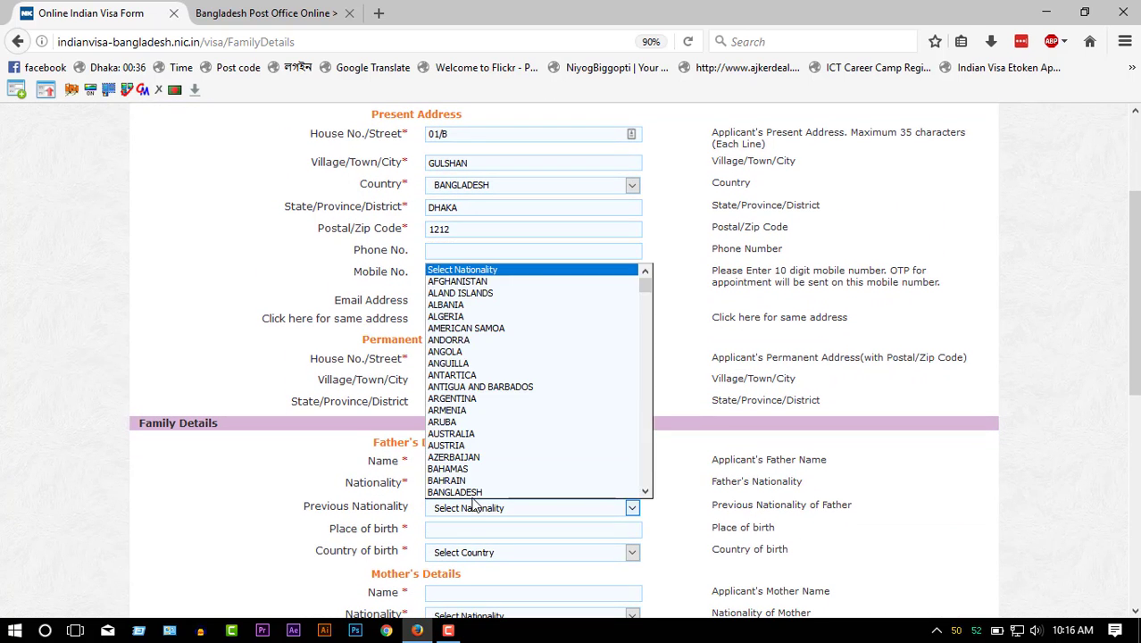
click(473, 493)
click(459, 533)
text(DHAKA)
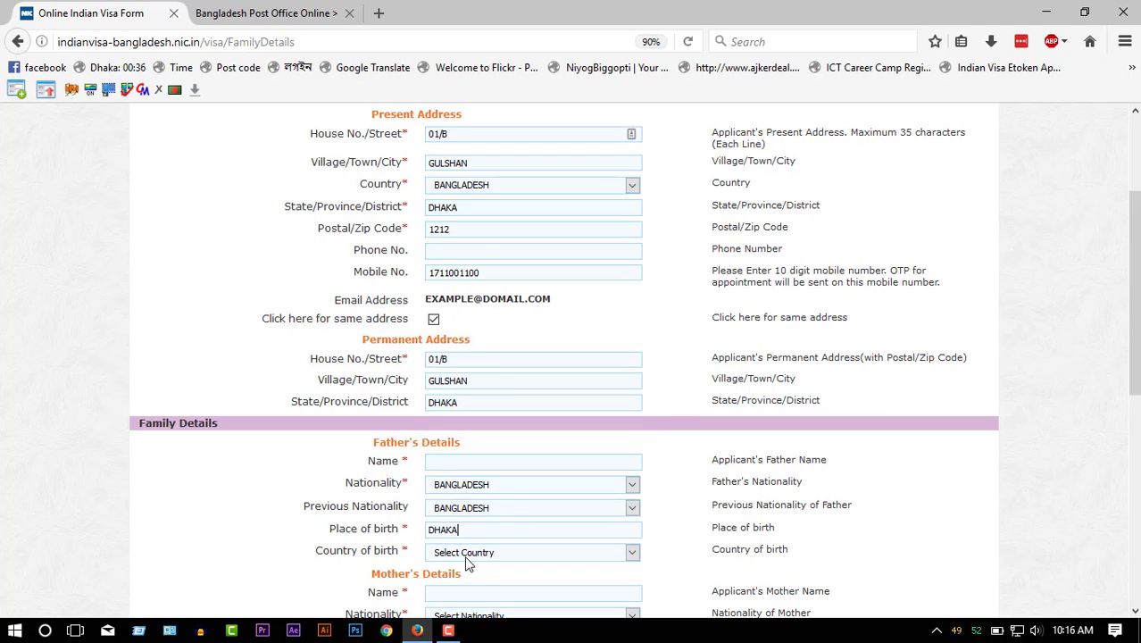
click(466, 554)
text(ban)
key(Return)
click(544, 466)
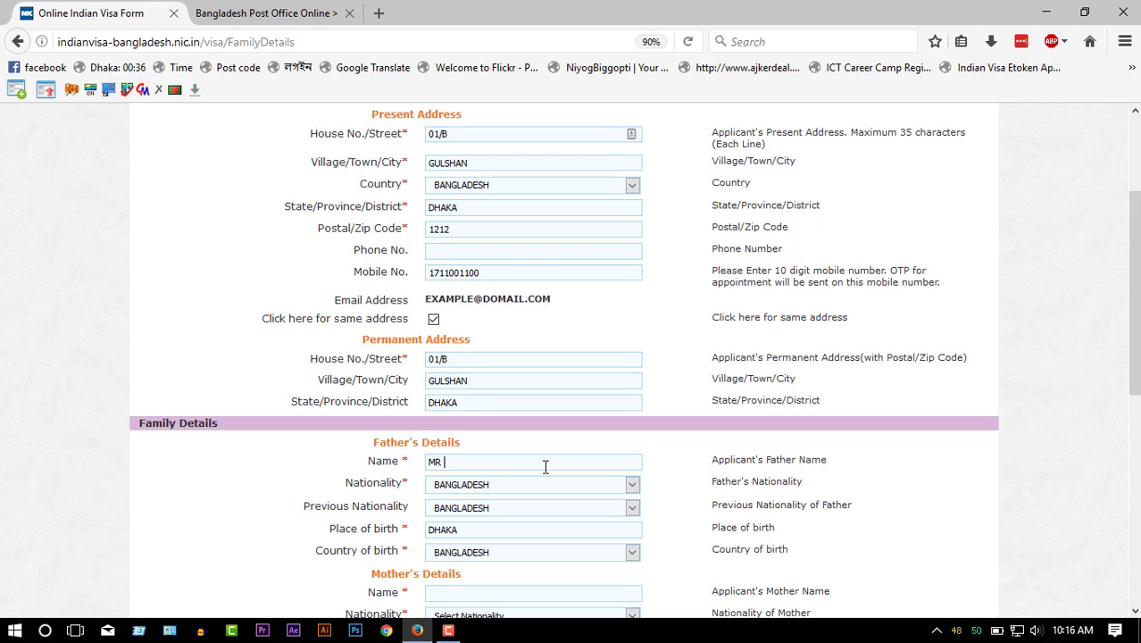
- Complete the father's name and enter the mother's name
text(OM)
scroll(476, 552, down, 2)
scroll(475, 551, down, 1)
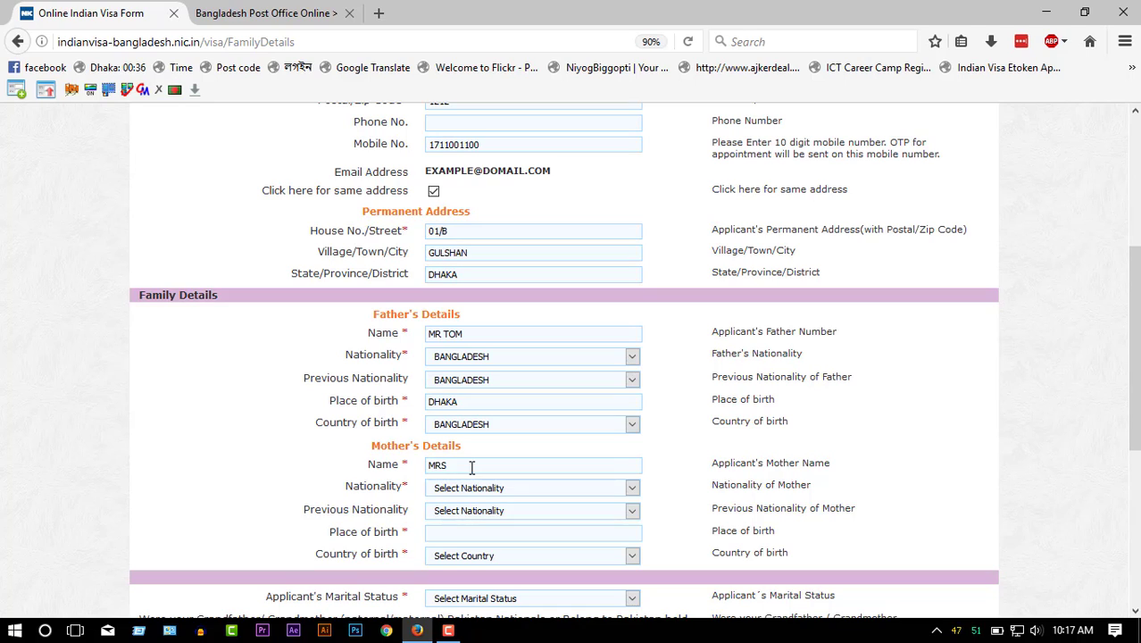
click(471, 466)
text(MRS JULIA)
- Set the mother's nationality and previous nationality to BANGLADESH, birthplace DHAKA, birth country BANGLADESH
click(482, 489)
click(477, 521)
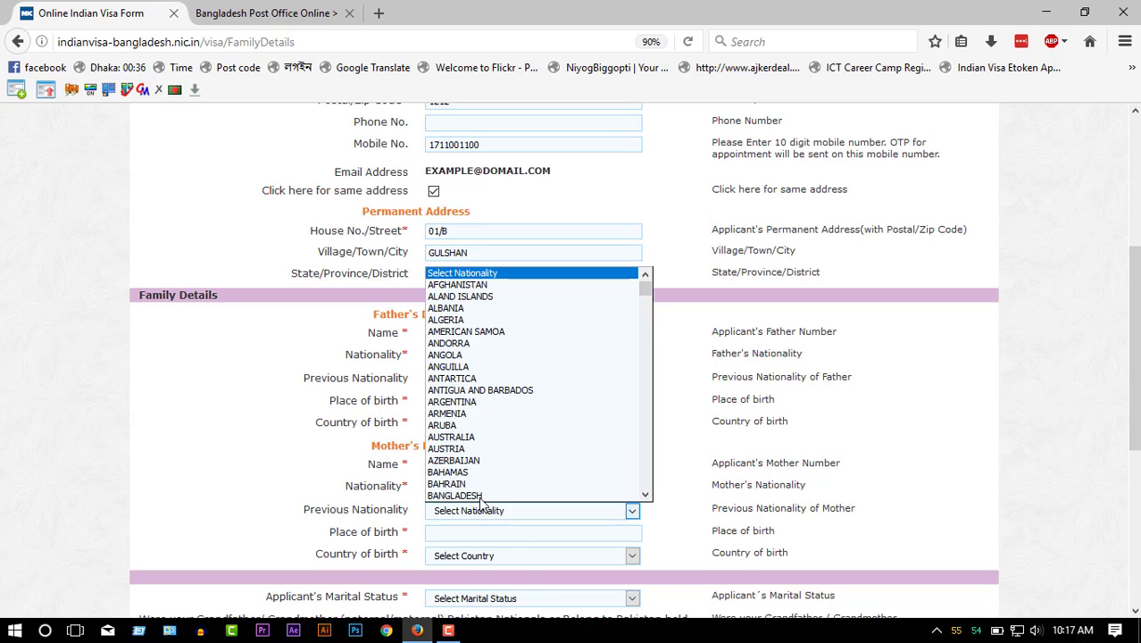
click(463, 535)
drag(482, 394, 360, 395)
key(ctrl+c)
click(452, 535)
key(ctrl+v)
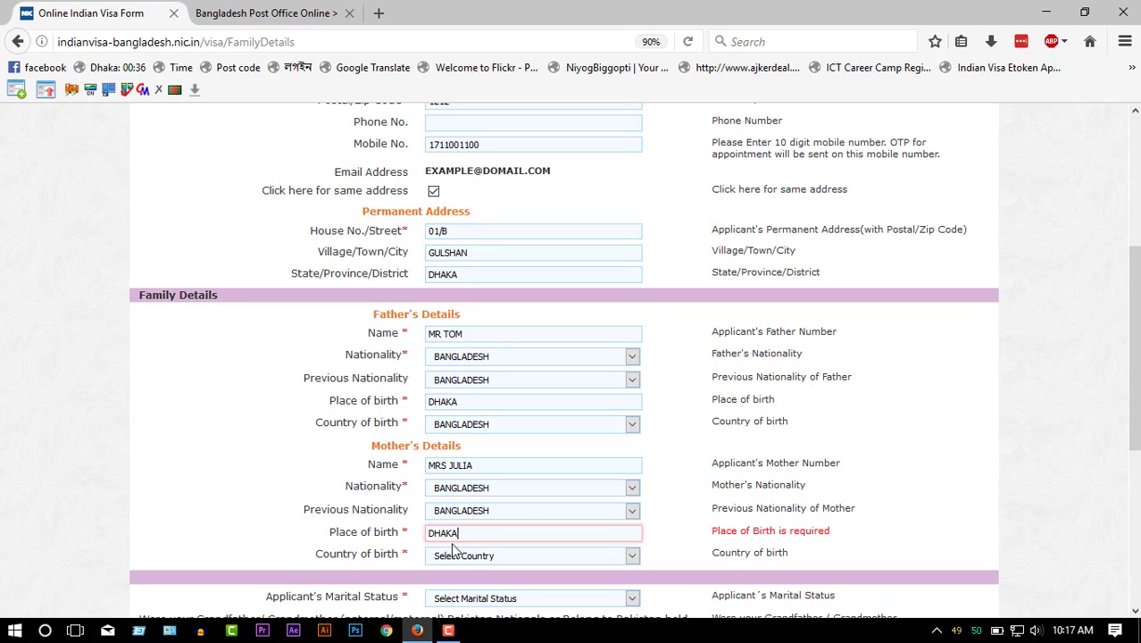
click(452, 557)
click(741, 573)
- Set marital status to SINGLE and answer No to the Pakistan ancestry question
scroll(742, 578, down, 2)
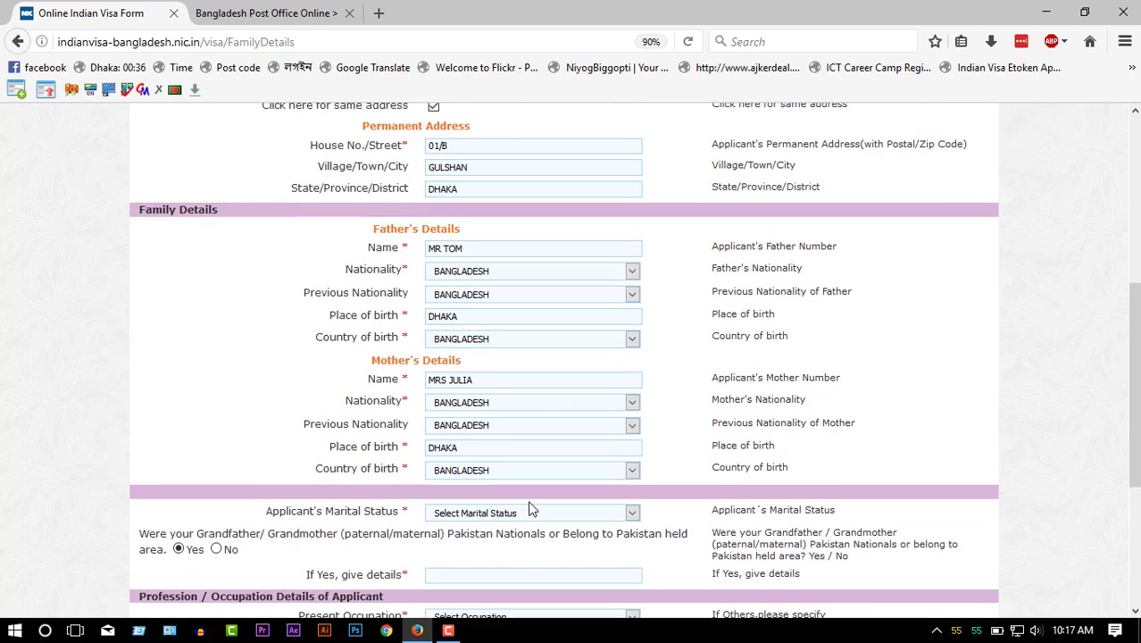
click(520, 511)
click(467, 552)
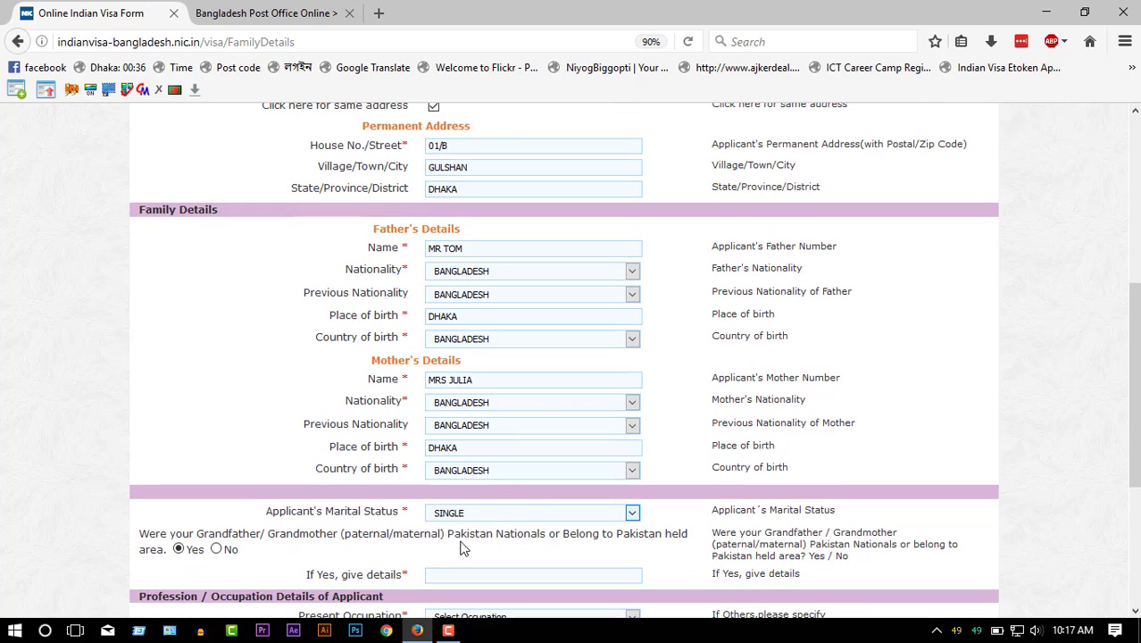
click(216, 549)
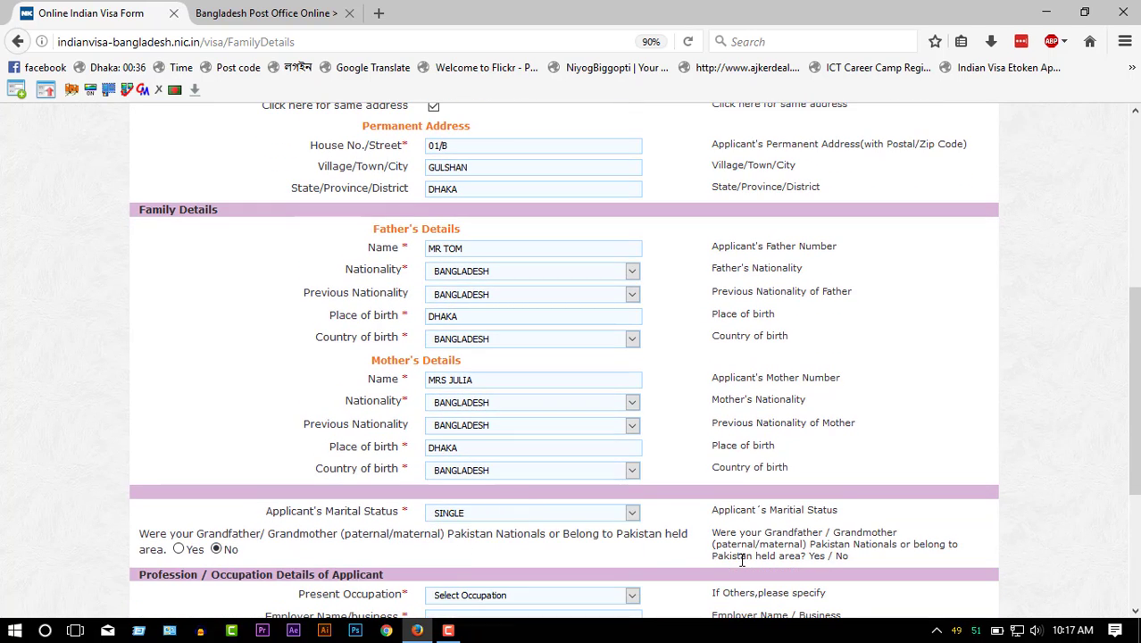
scroll(585, 331, down, 4)
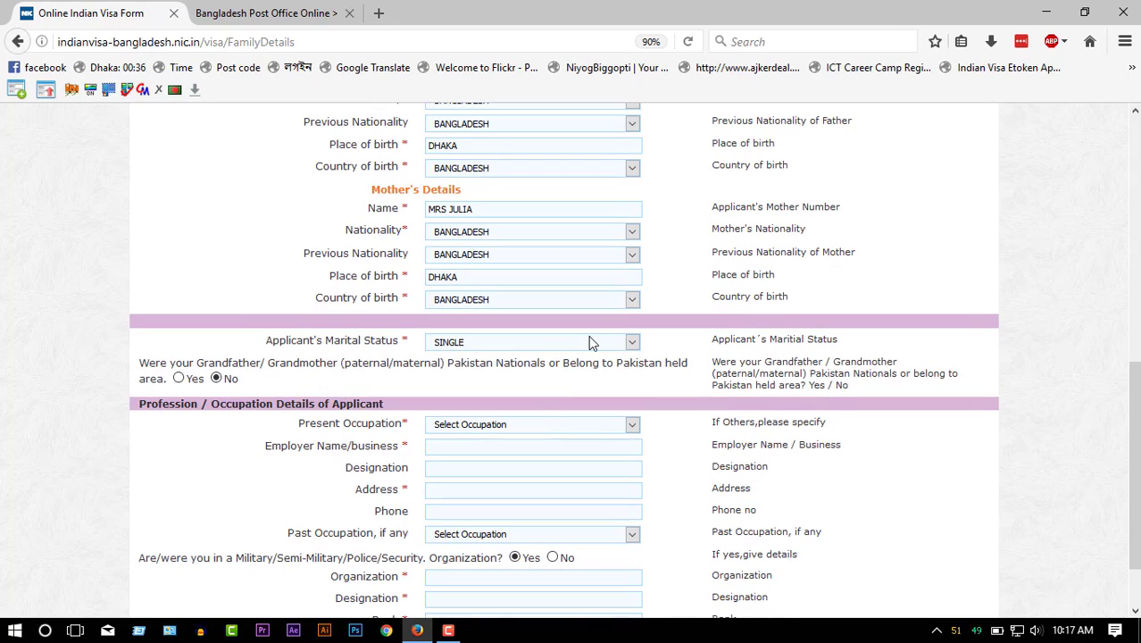
- Set present occupation to STUDENT, with occupation details given for the Father
click(526, 426)
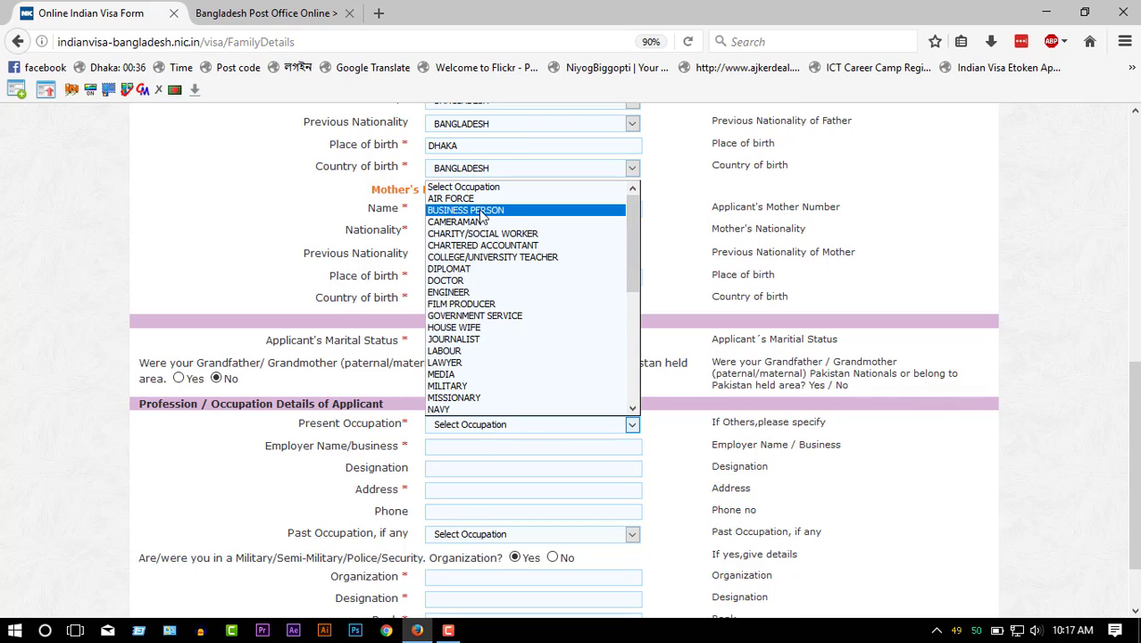
key(p)
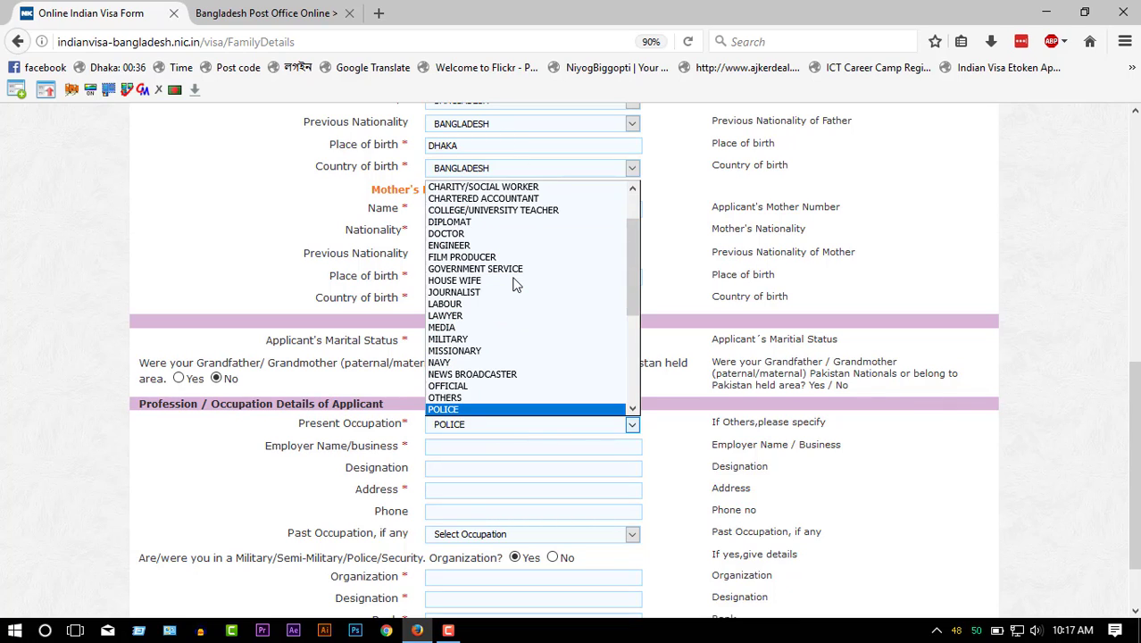
key(p)
key(p)
key(Return)
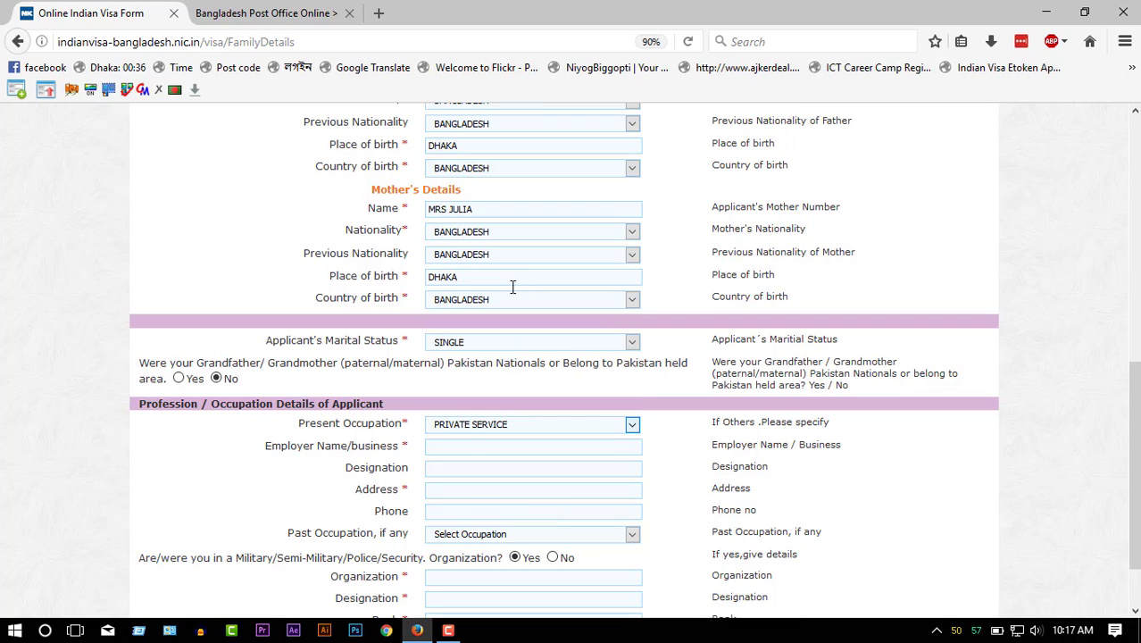
click(469, 444)
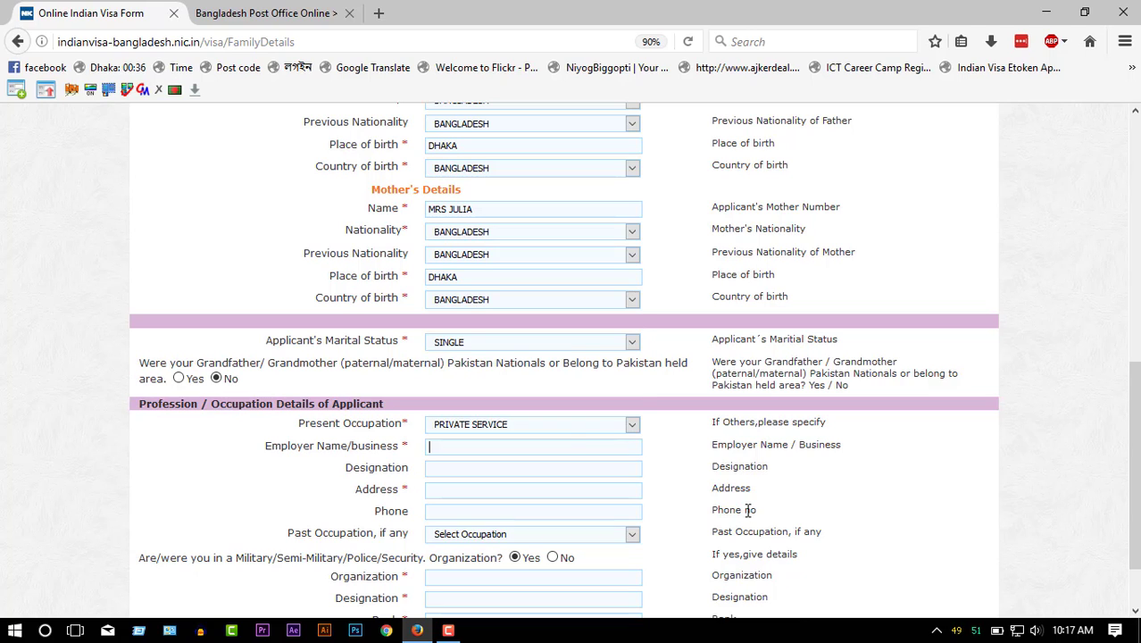
click(567, 430)
key(s)
key(s)
key(s)
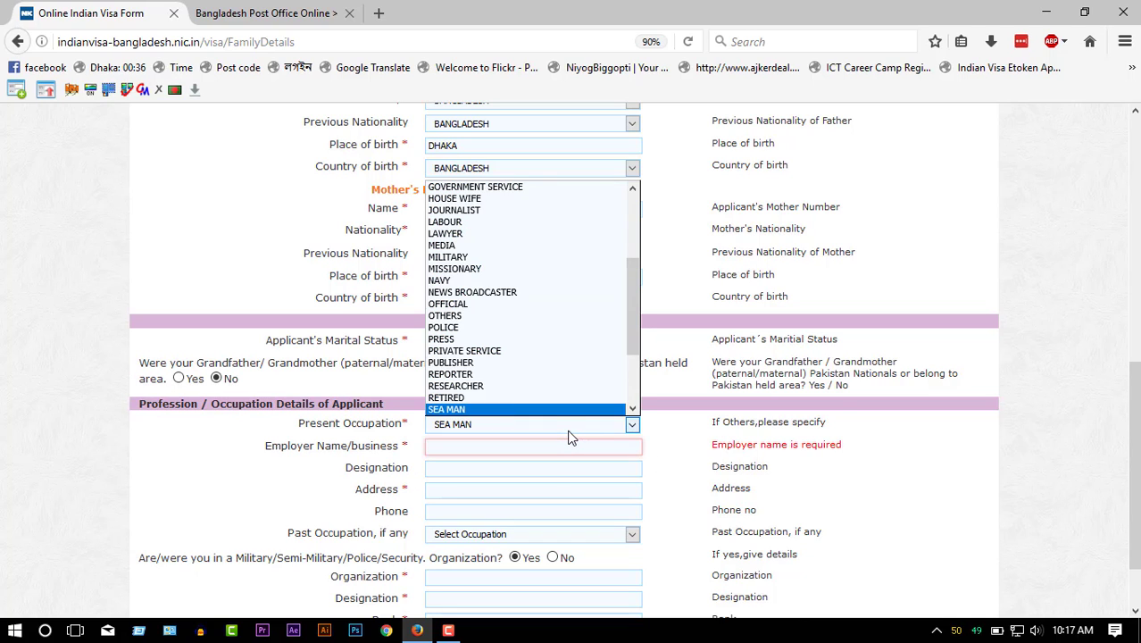
key(Return)
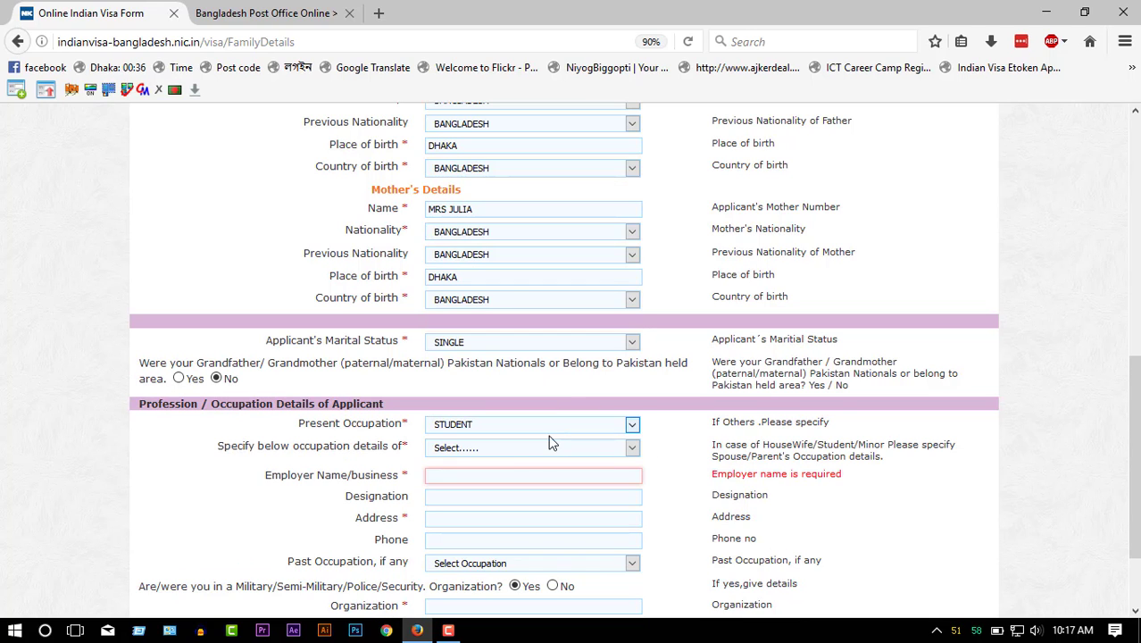
click(523, 449)
click(465, 477)
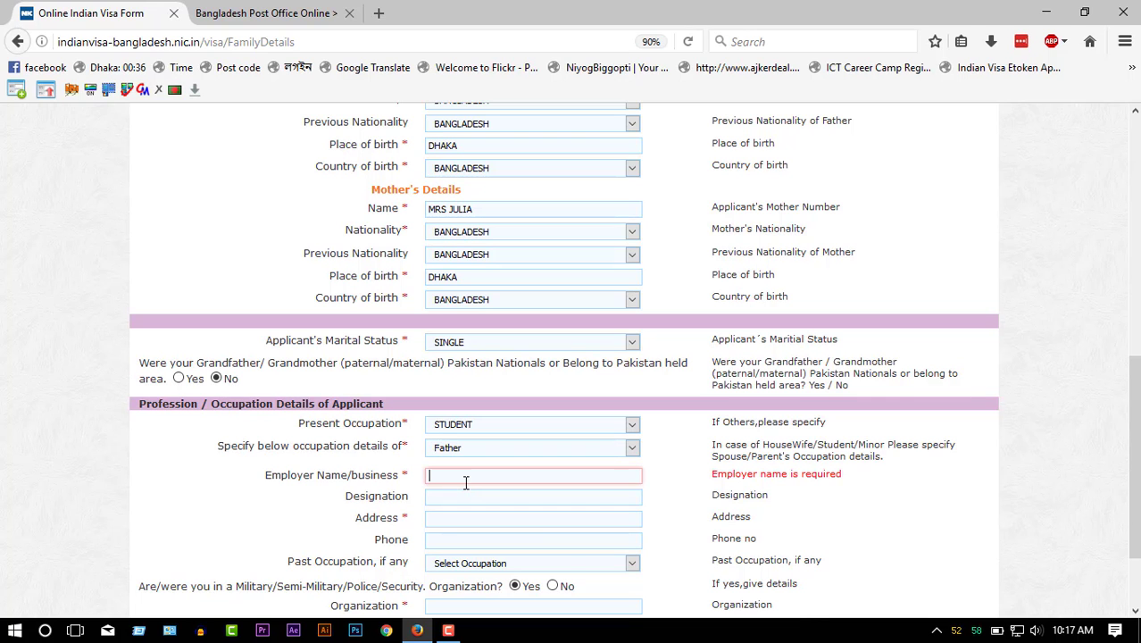
- Copy the father's name into the employer name field
scroll(553, 549, up, 3)
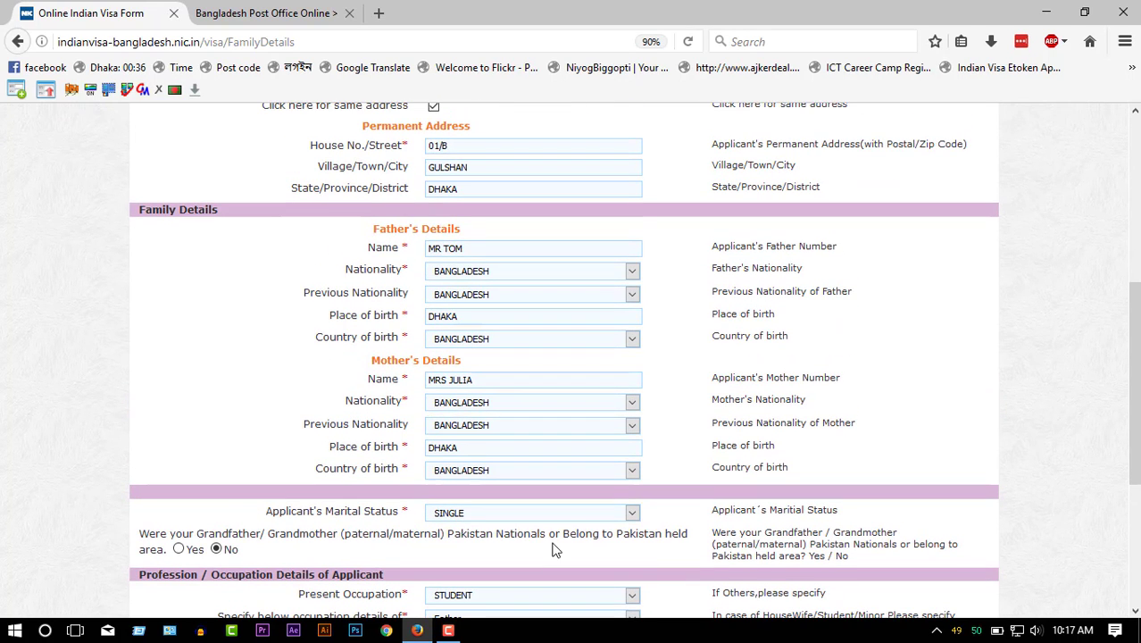
drag(475, 247, 390, 249)
scroll(738, 545, down, 4)
click(469, 390)
key(ctrl+v)
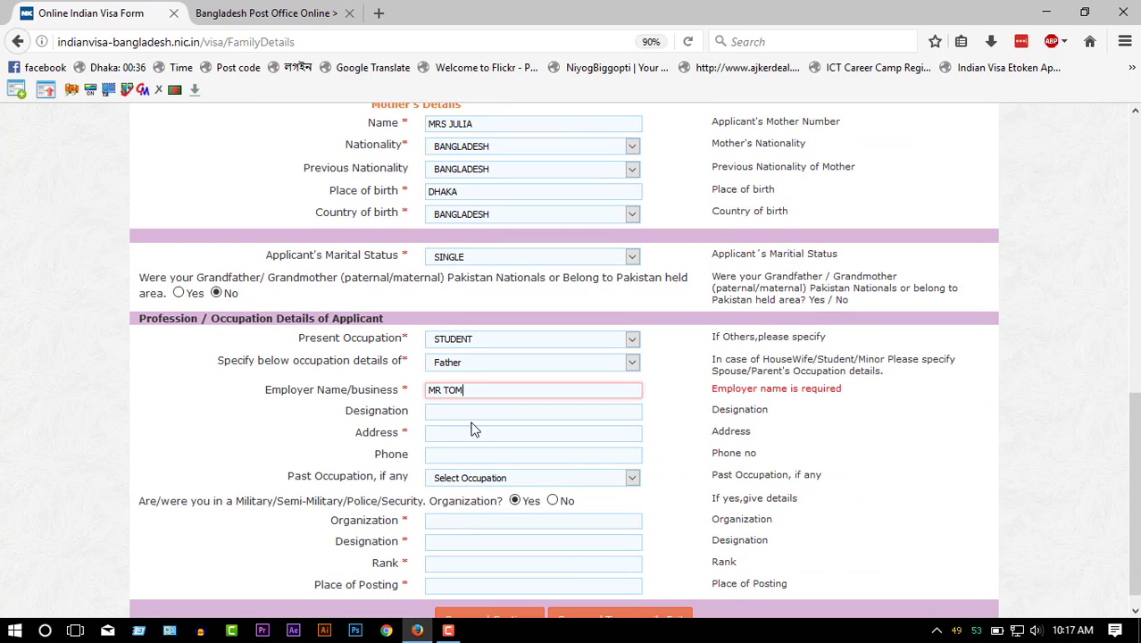
key(Tab)
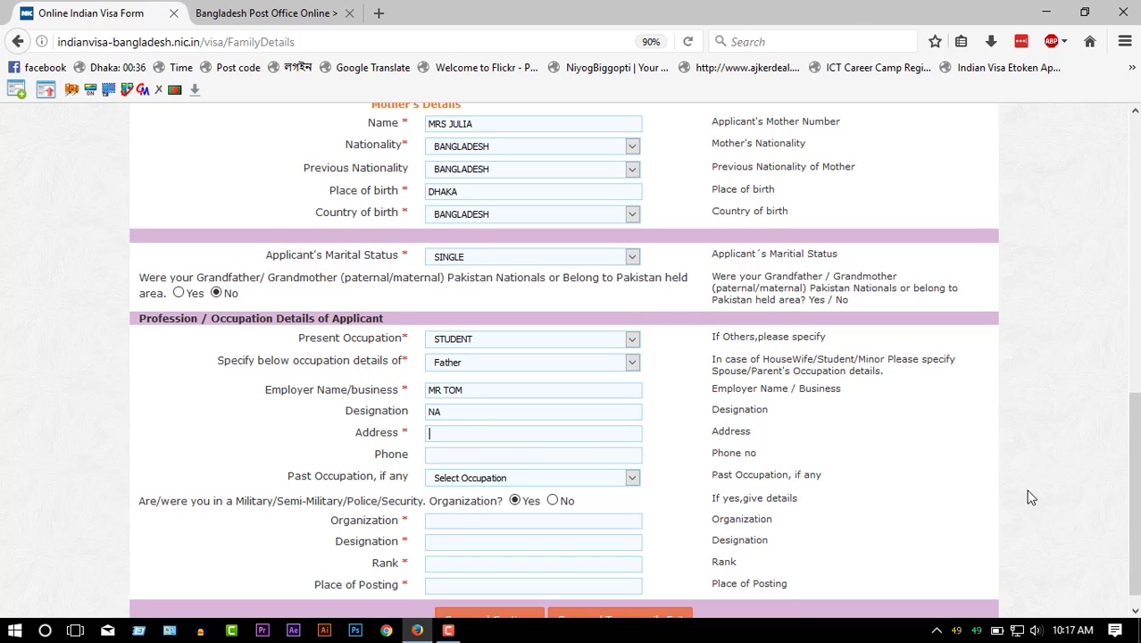
- Build the employer address from the copied street and area parts of the applicant's address
scroll(662, 370, up, 6)
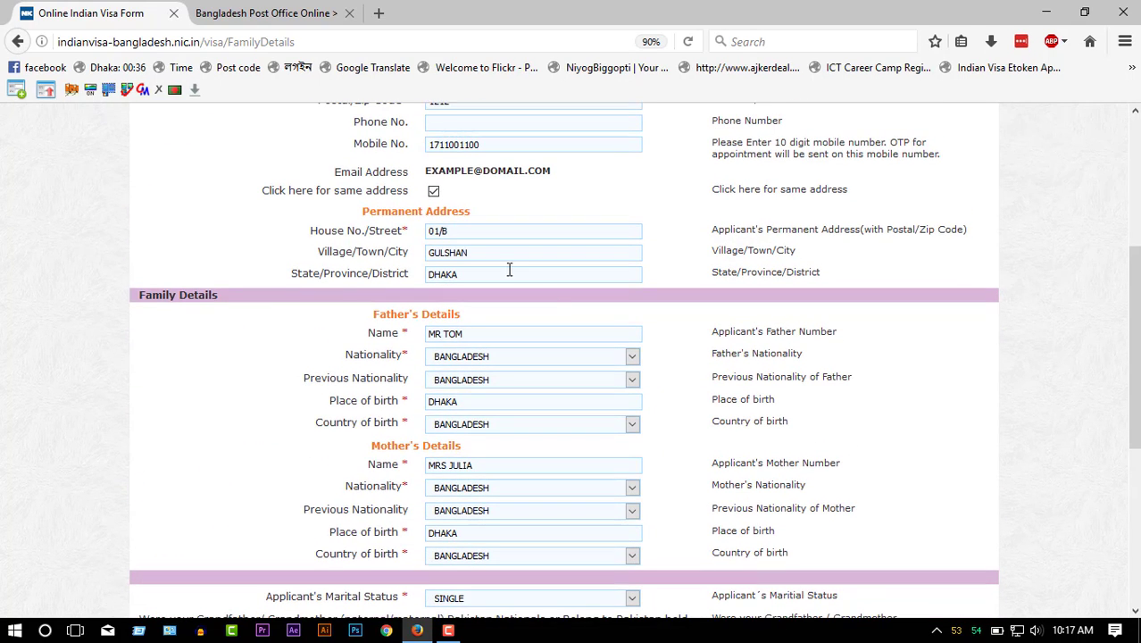
drag(460, 229, 336, 231)
scroll(569, 409, down, 5)
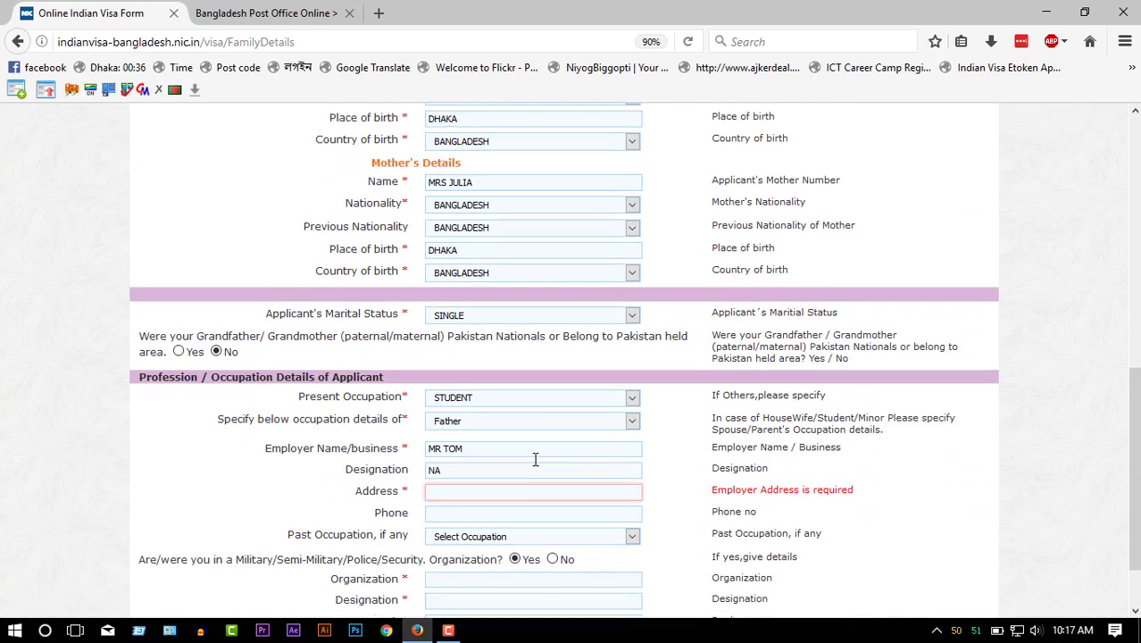
scroll(536, 459, down, 2)
click(513, 412)
key(ctrl+v)
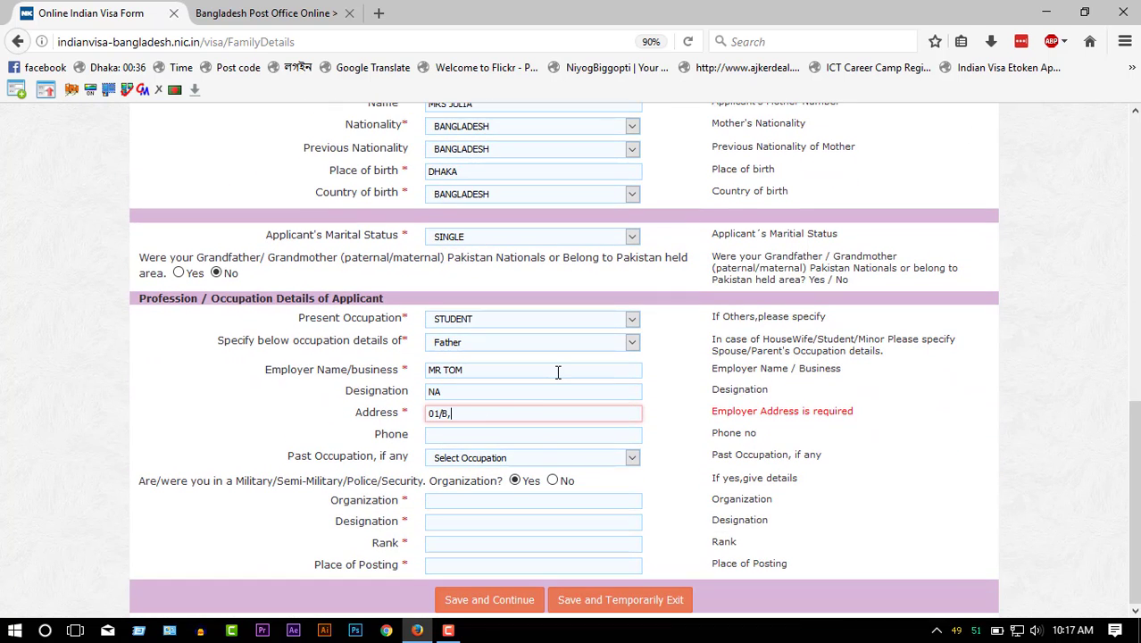
text(,)
scroll(558, 372, up, 9)
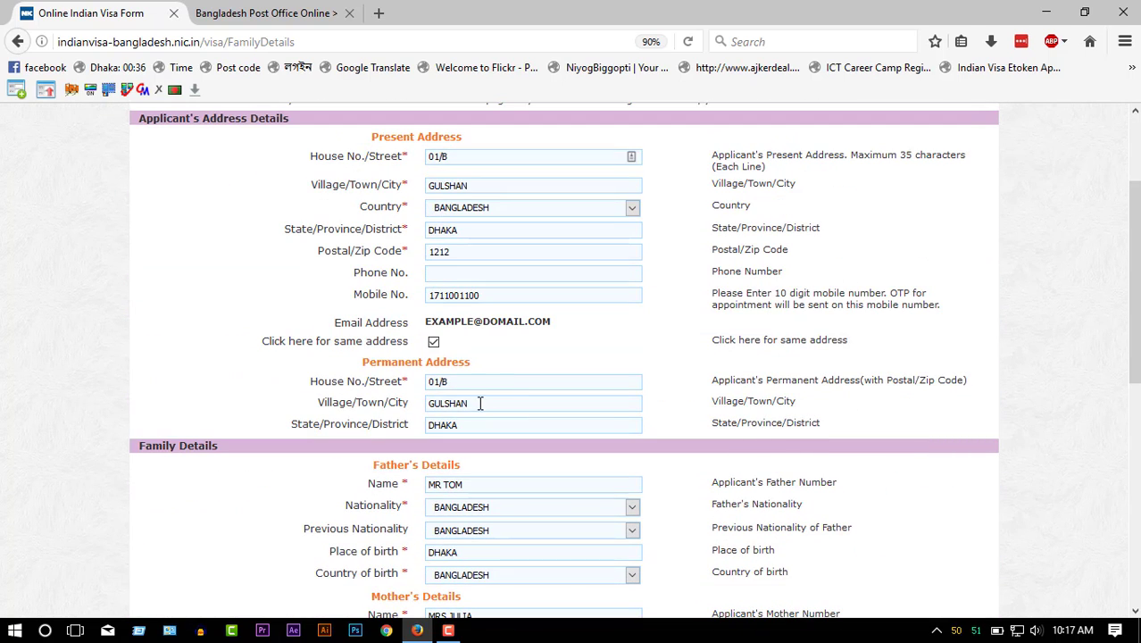
drag(480, 402, 334, 403)
key(ctrl+c)
scroll(487, 581, down, 9)
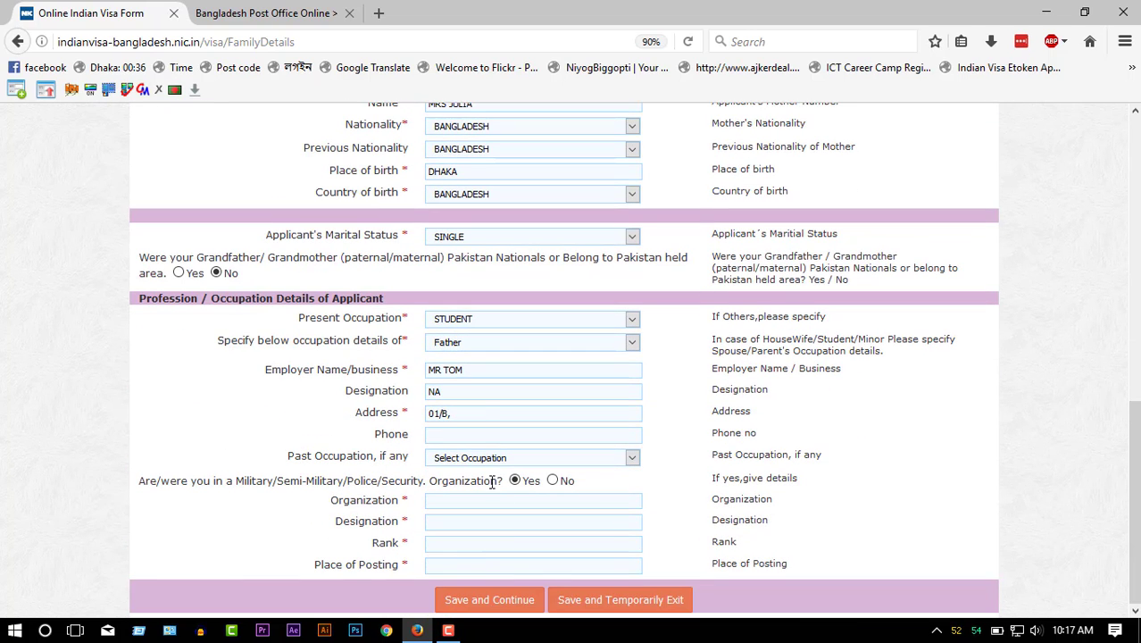
click(479, 413)
key(ctrl+v)
- Append DHAKA to the end of the employer address
scroll(607, 394, up, 6)
drag(466, 256, 369, 254)
key(ctrl+c)
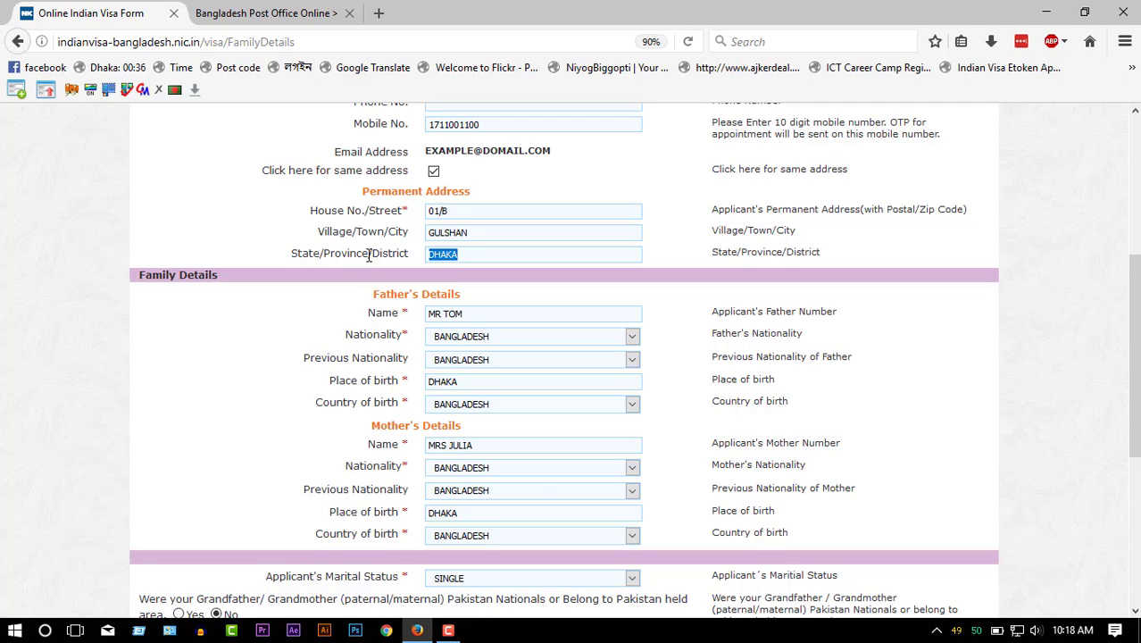
scroll(537, 490, down, 6)
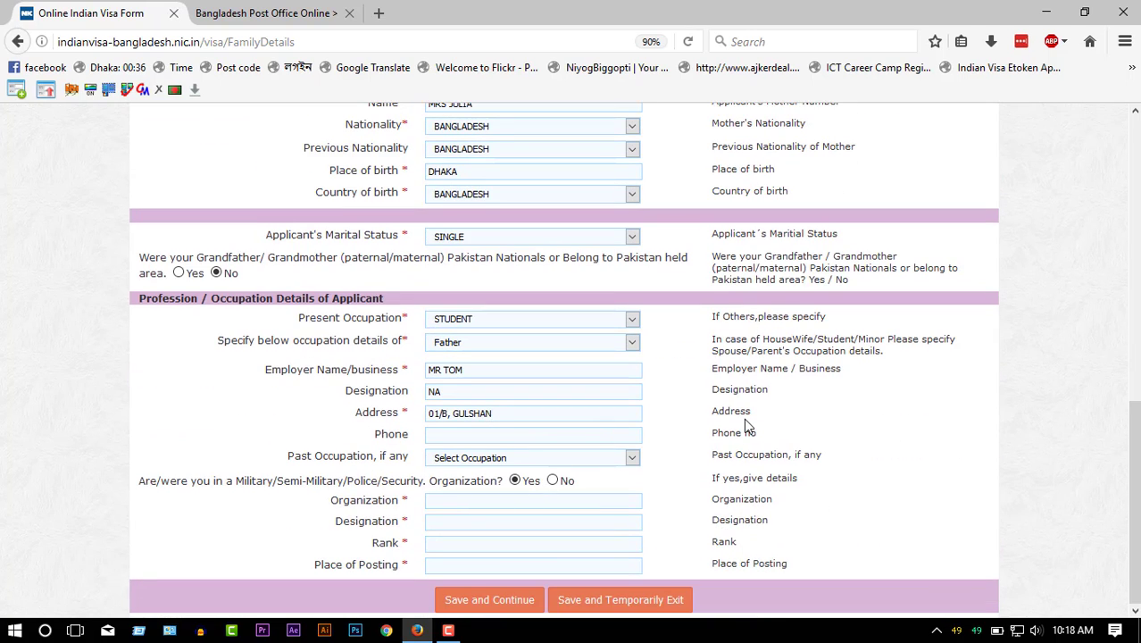
key(ctrl+b)
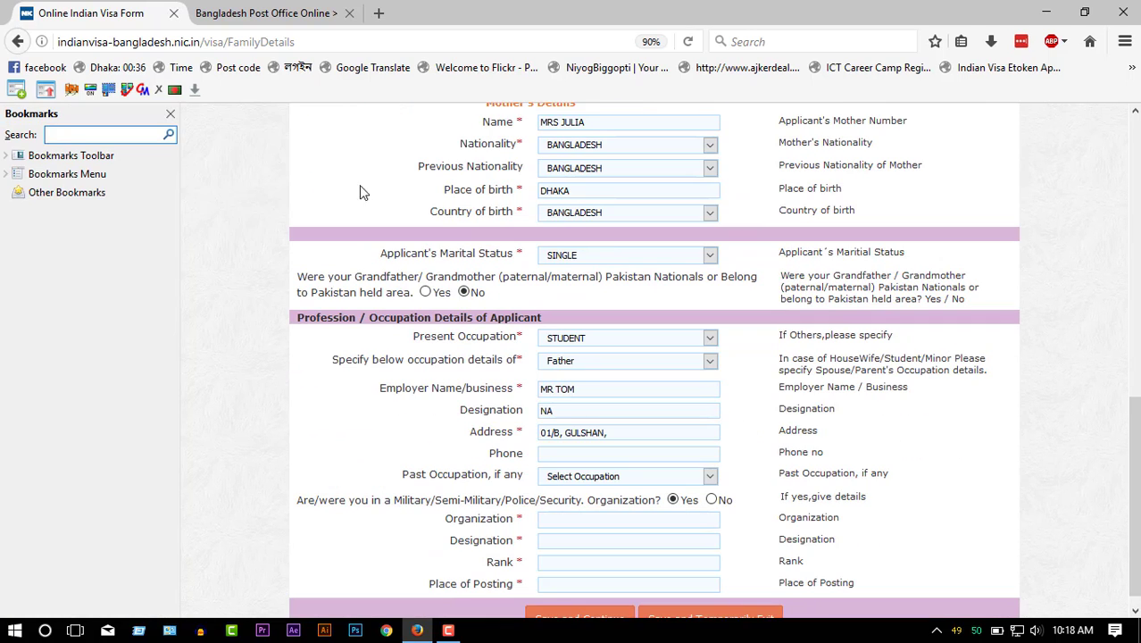
click(170, 114)
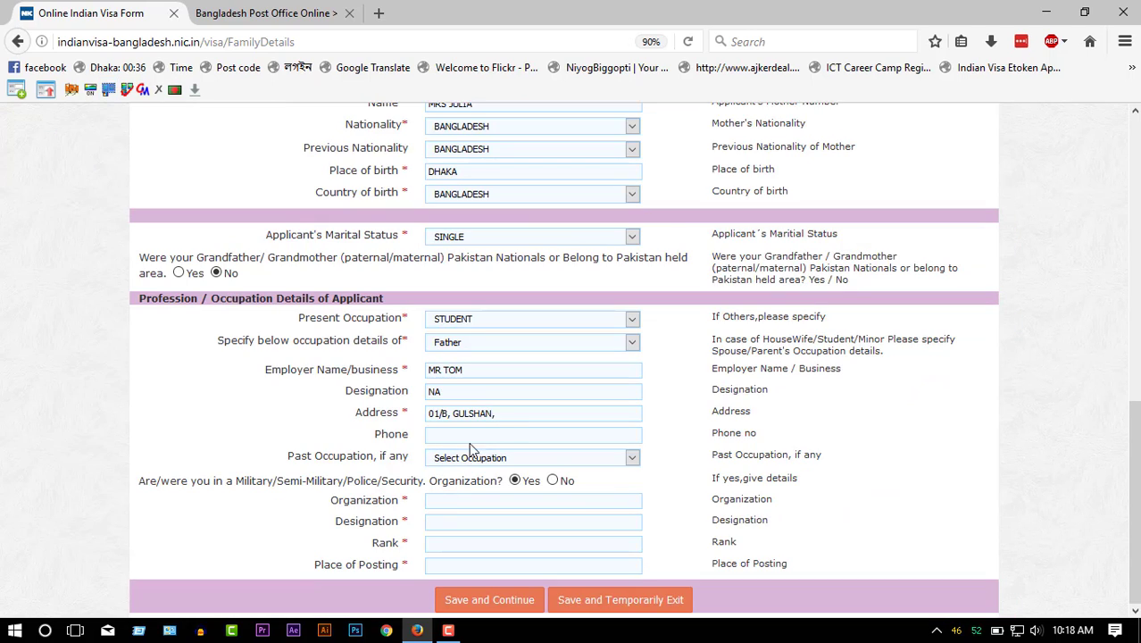
key(ctrl+v)
- Copy the mobile number into Phone, answer No to military service, and save the page
scroll(533, 436, up, 10)
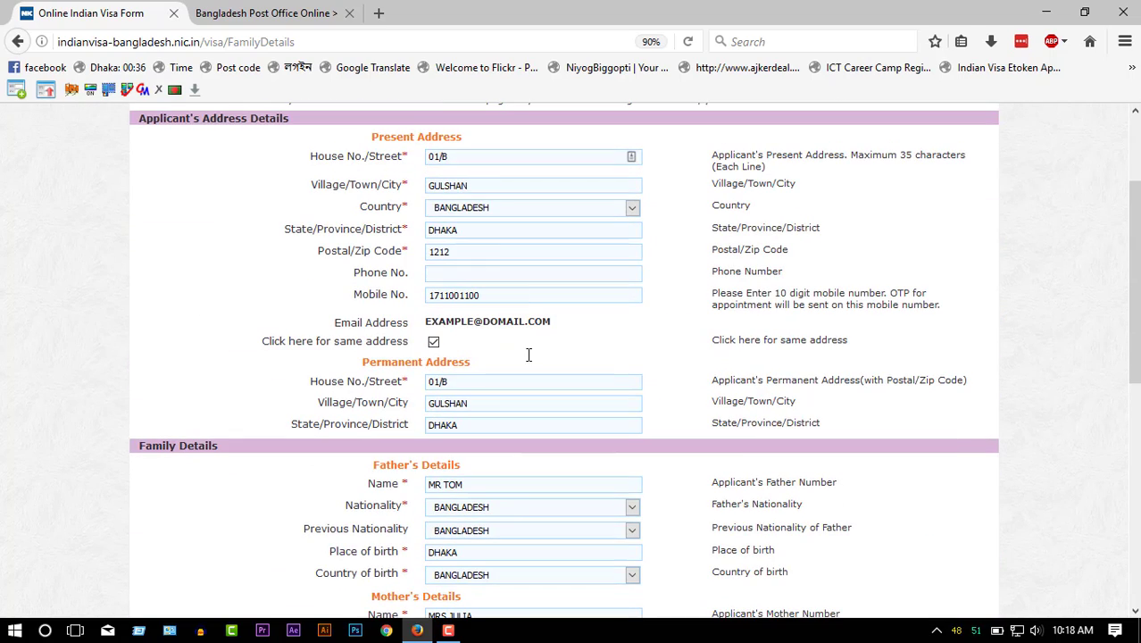
drag(490, 290, 355, 293)
key(ctrl+c)
scroll(473, 402, down, 10)
click(487, 435)
key(ctrl+v)
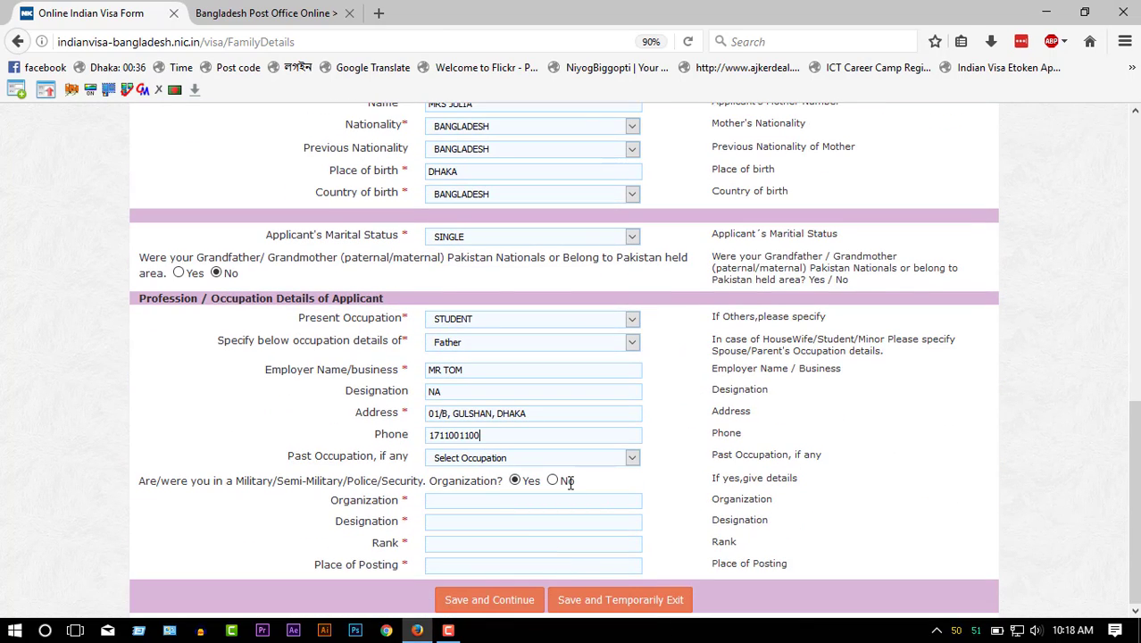
click(553, 482)
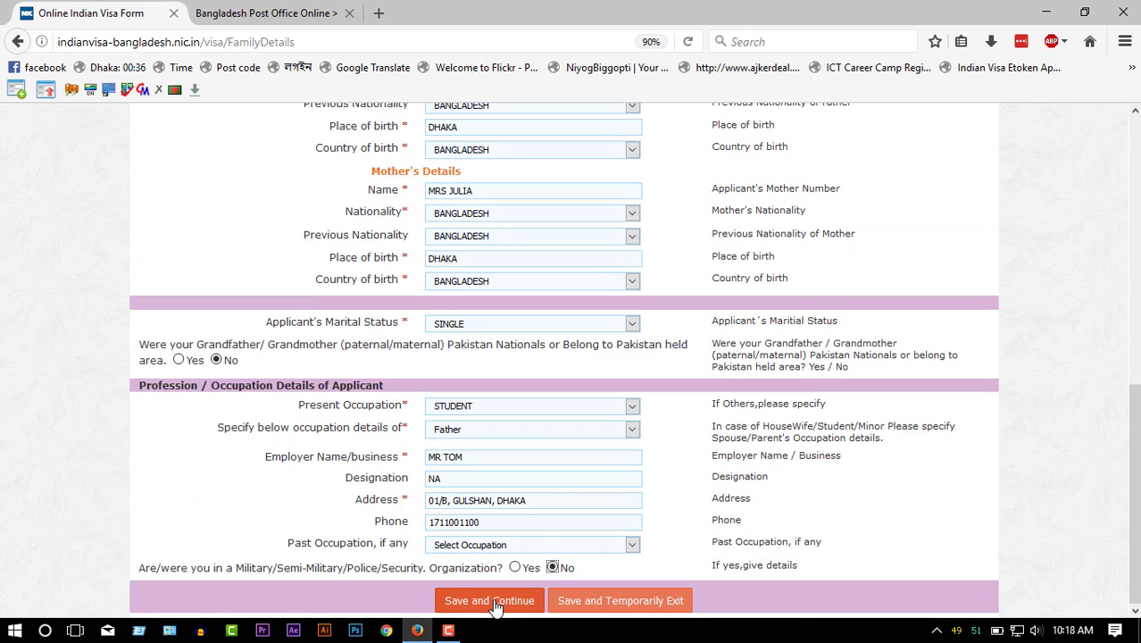
click(496, 603)
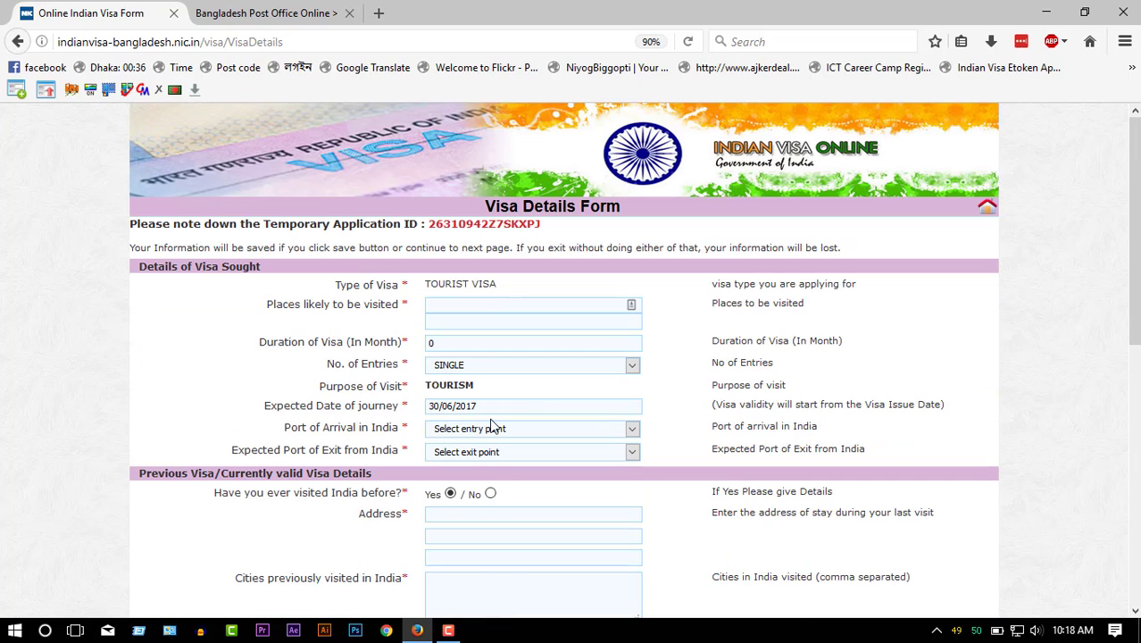
- Enter KOLKATA as place to visit, duration 12 months, and MULTIPLE entries
click(480, 308)
text(KOLKATA)
double_click(429, 346)
text(12)
click(558, 366)
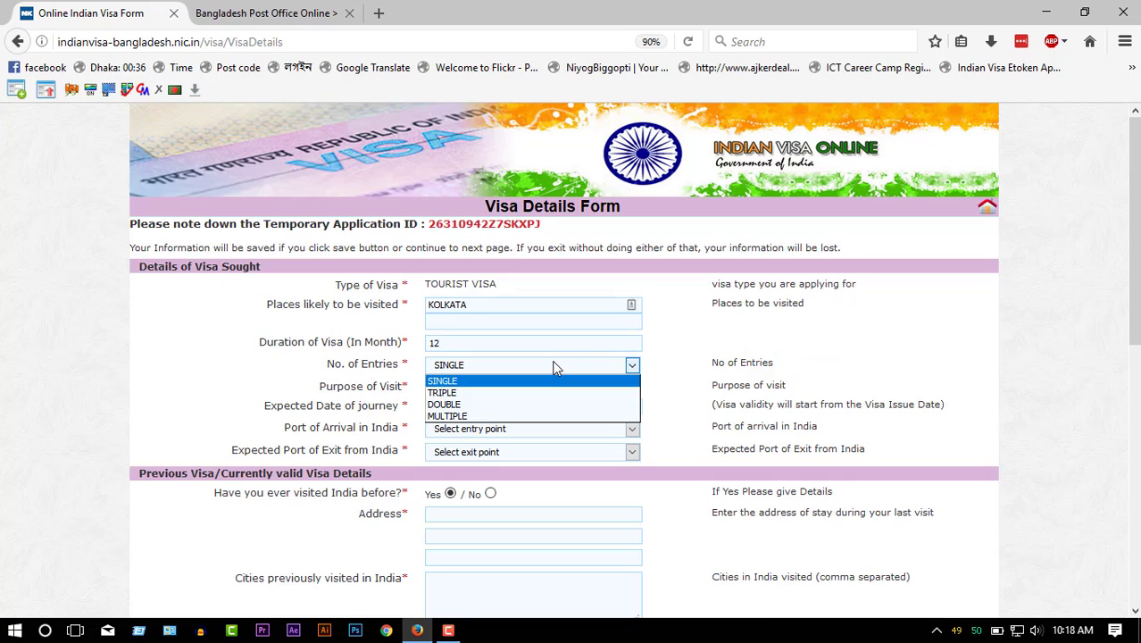
click(494, 416)
- Choose BY AIR/ HARIDASPUR as both the arrival and exit port
scroll(504, 384, down, 2)
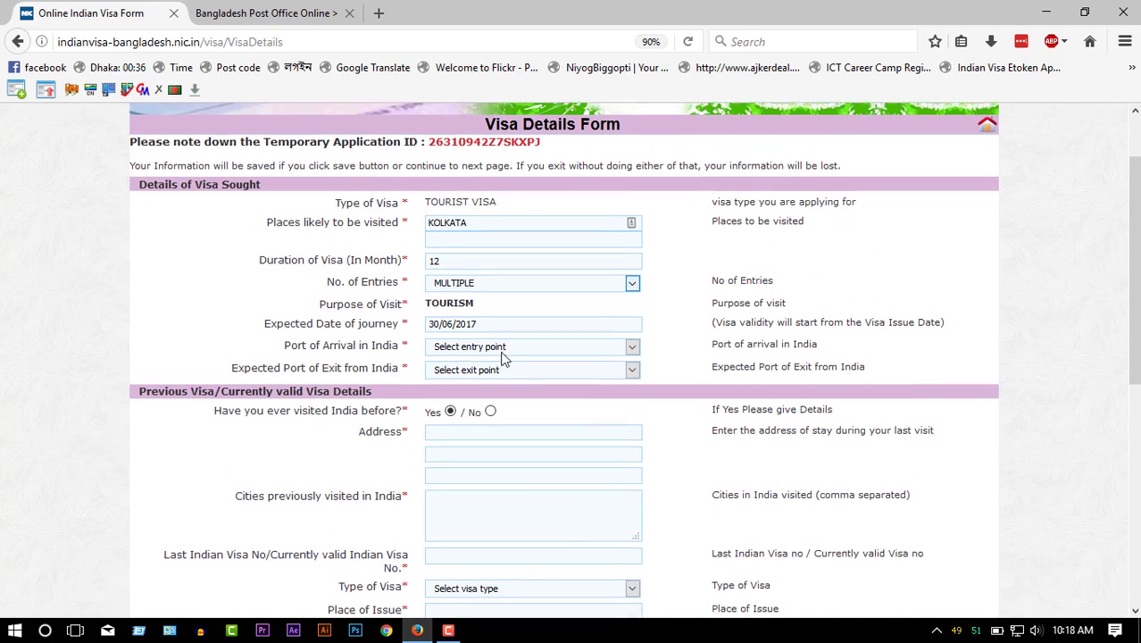
click(502, 346)
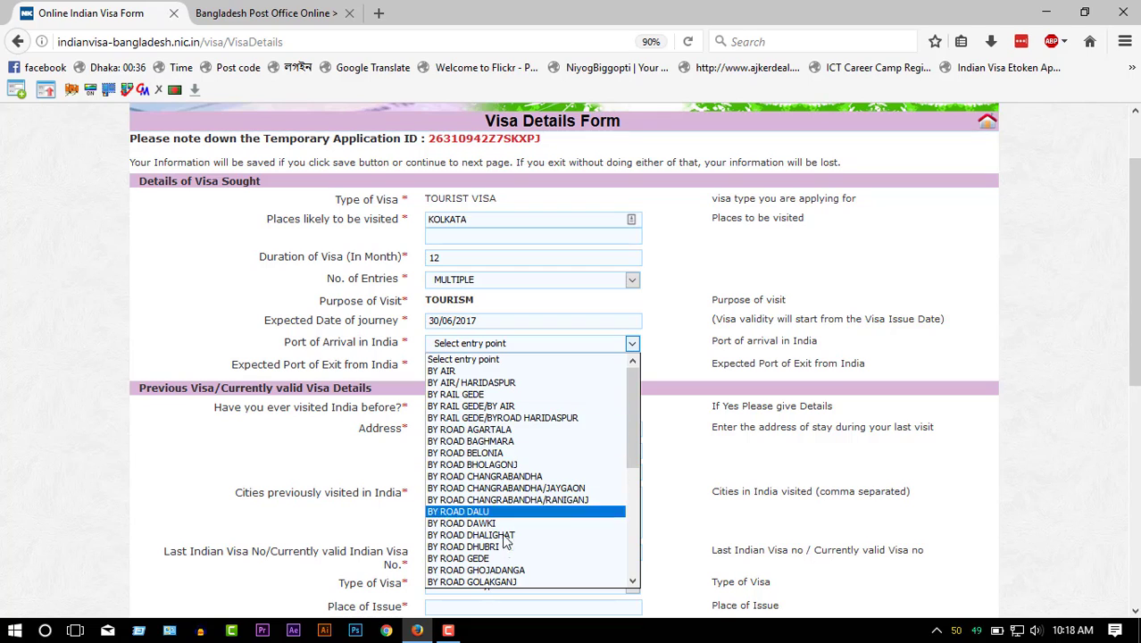
click(519, 386)
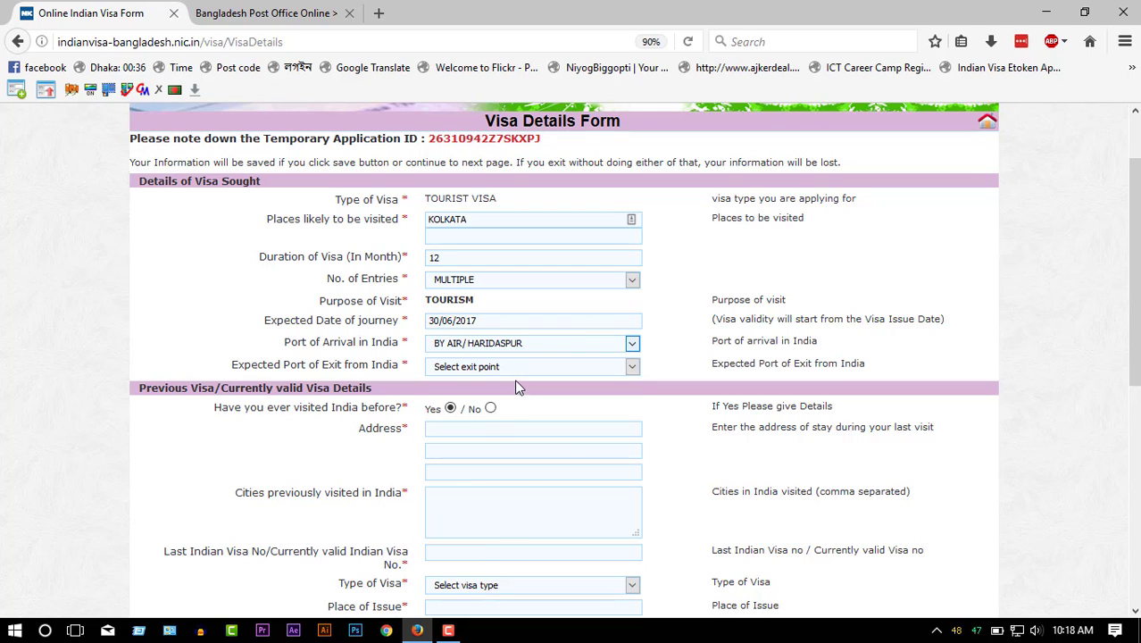
click(514, 362)
click(504, 410)
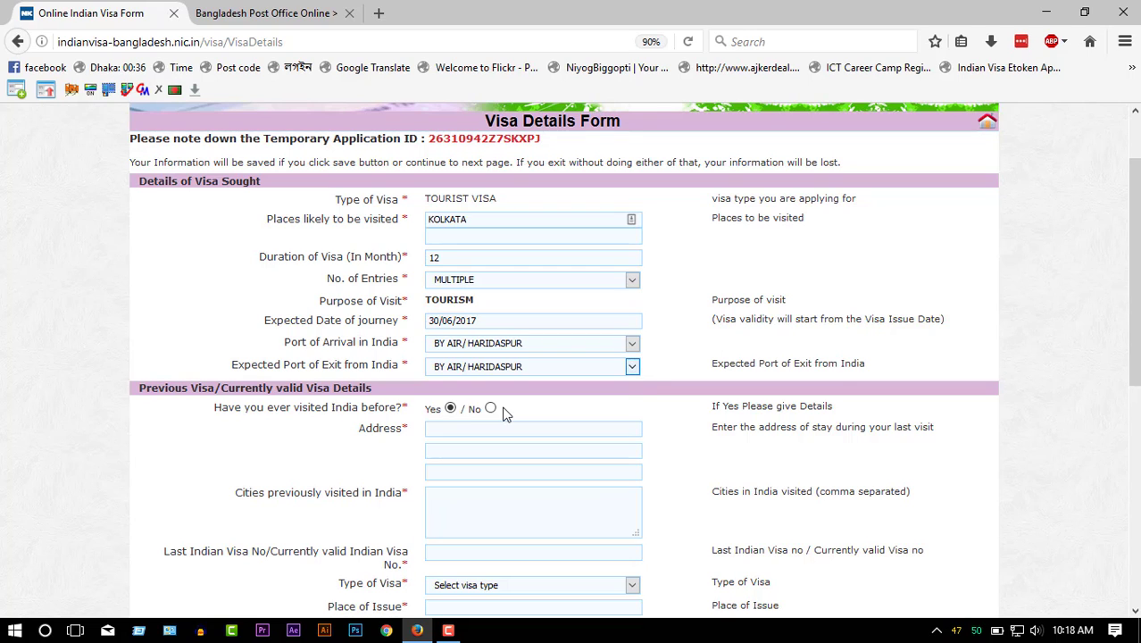
click(452, 431)
click(452, 453)
click(451, 525)
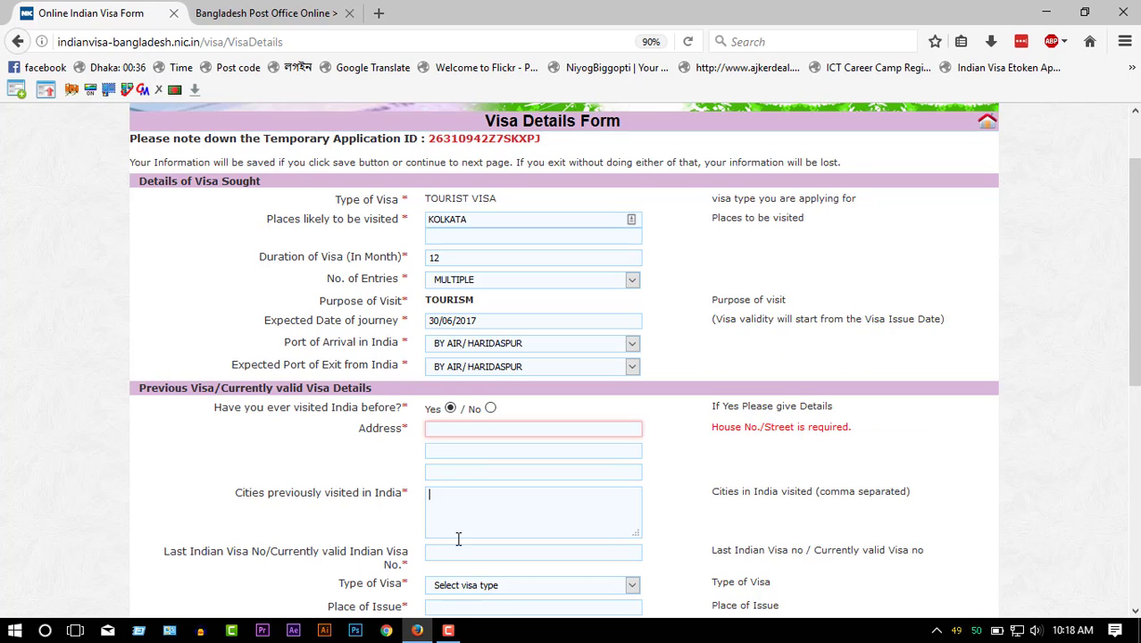
scroll(458, 538, down, 3)
scroll(456, 538, up, 1)
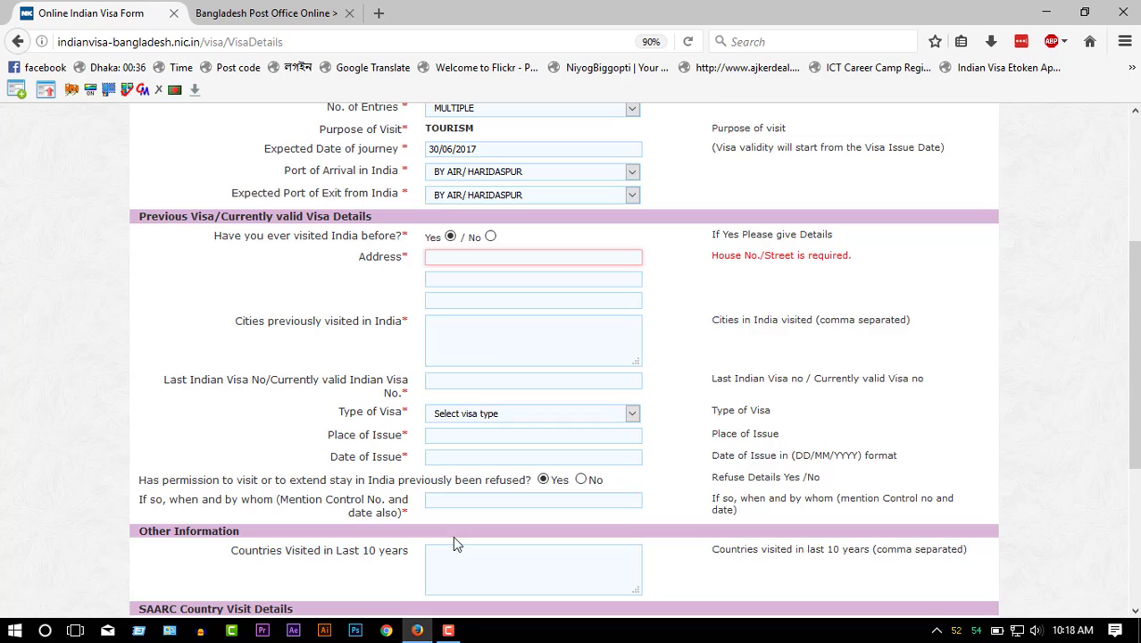
- Answer No to previous India visit, previous visa refusal, and SAARC country visits
click(490, 238)
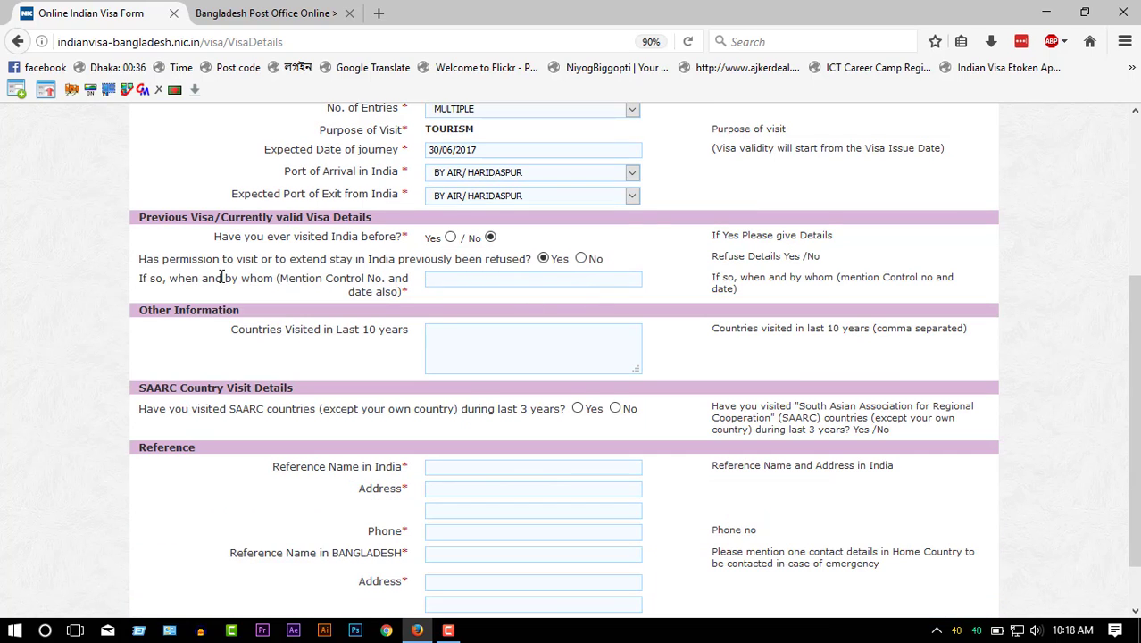
click(581, 259)
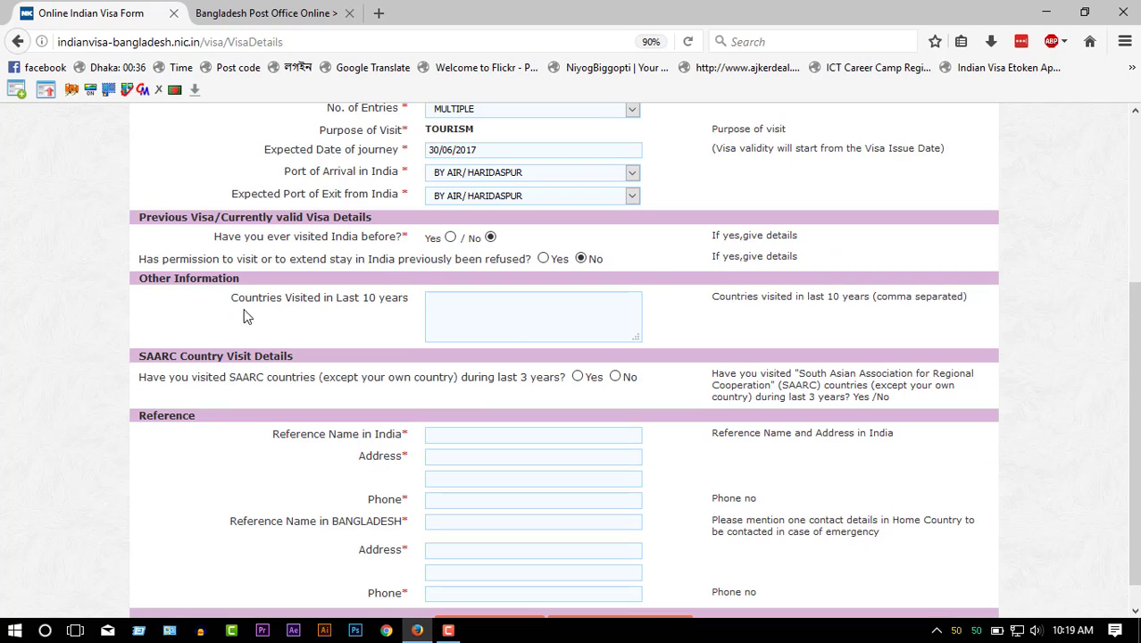
click(465, 318)
click(617, 378)
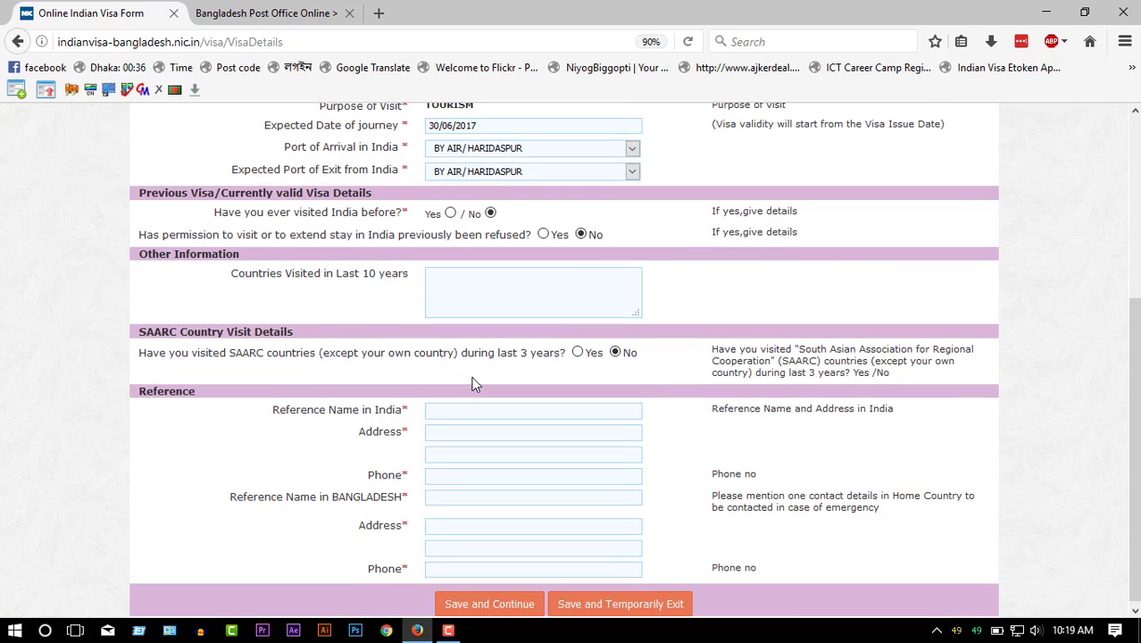
click(456, 405)
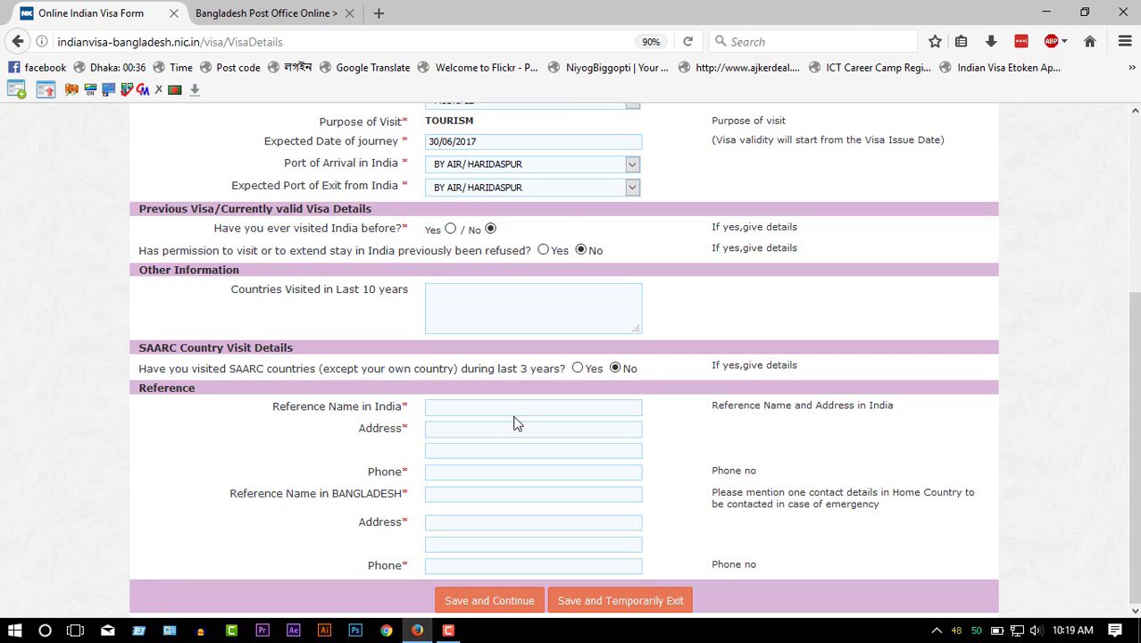
- Launch Microsoft Office Word and open Address india from the recent documents
click(14, 630)
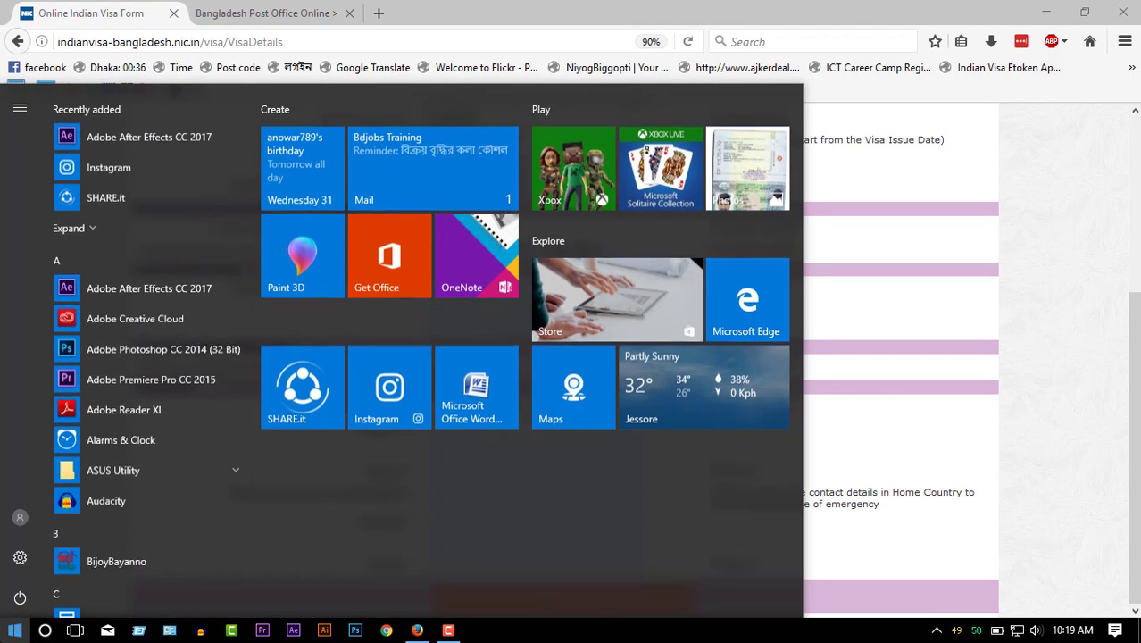
click(472, 411)
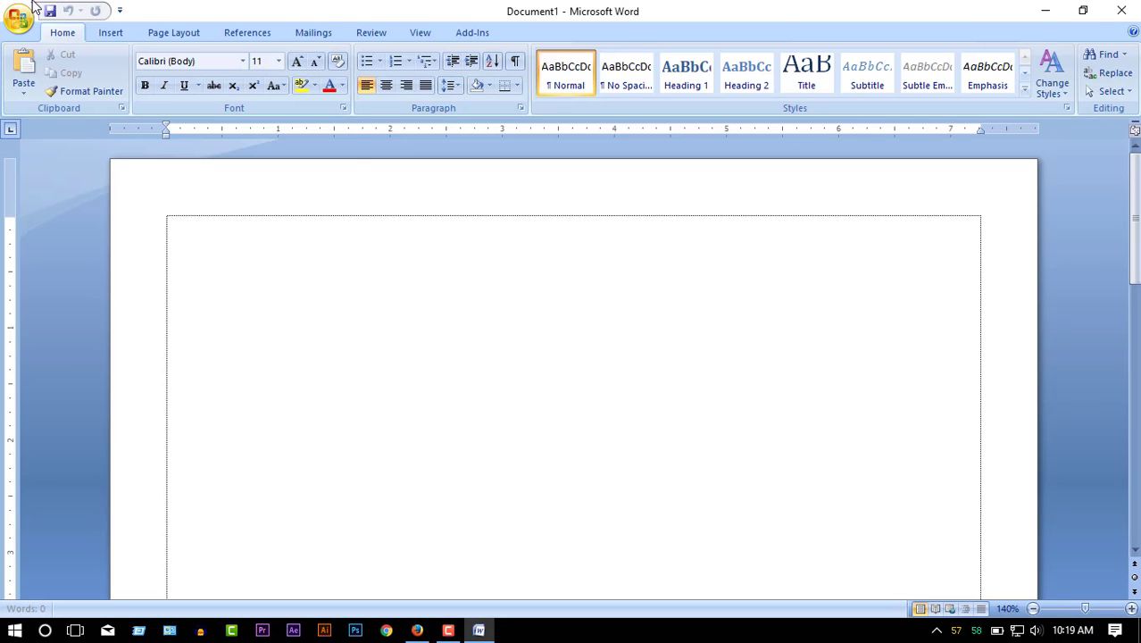
click(21, 15)
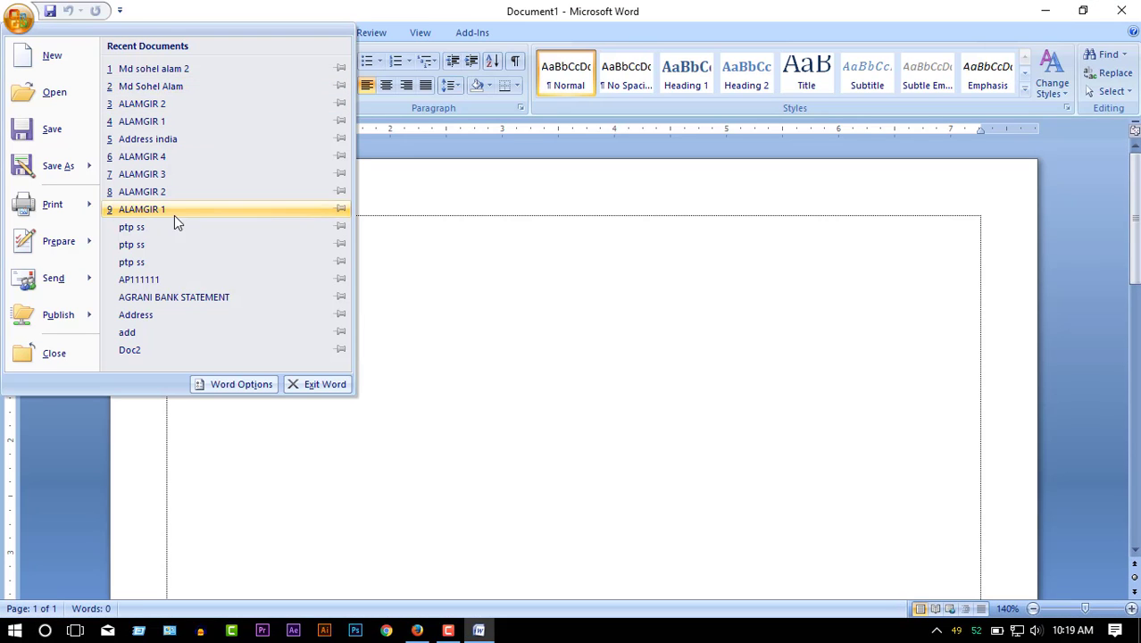
click(187, 142)
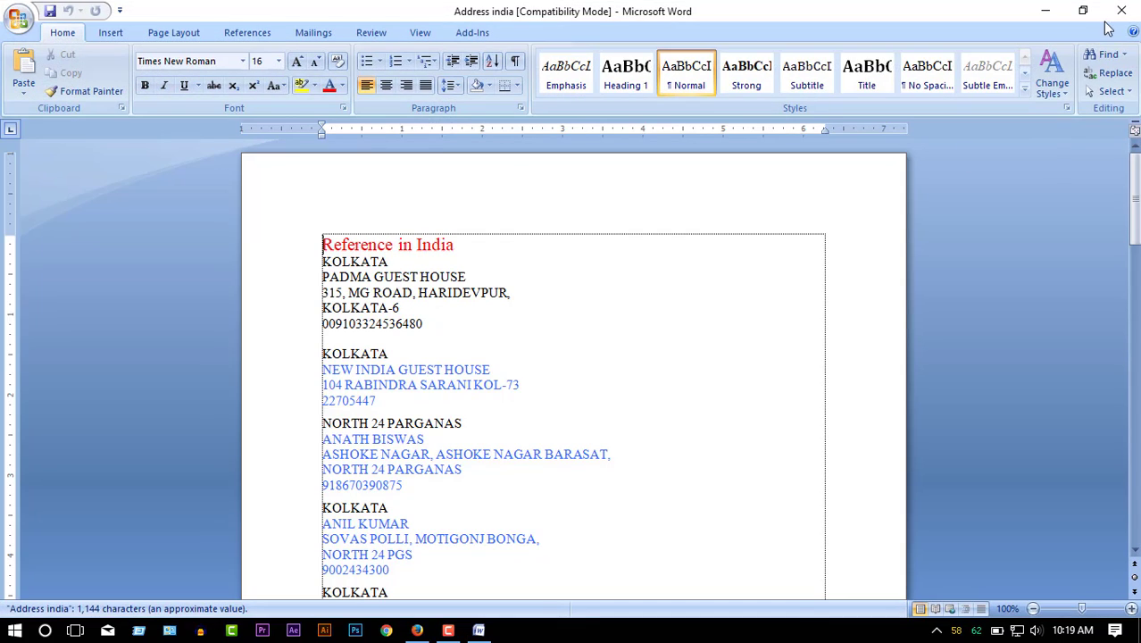
- Copy the guest house name from Address india into the Reference Name in India field
click(1085, 10)
double_click(818, 284)
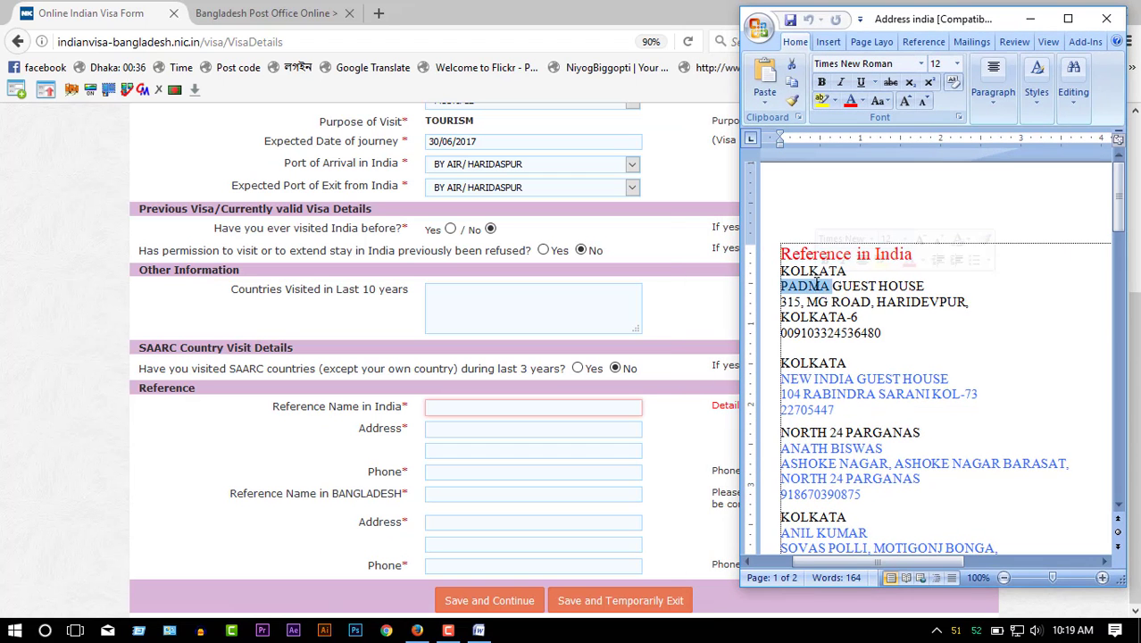
triple_click(815, 288)
key(ctrl+c)
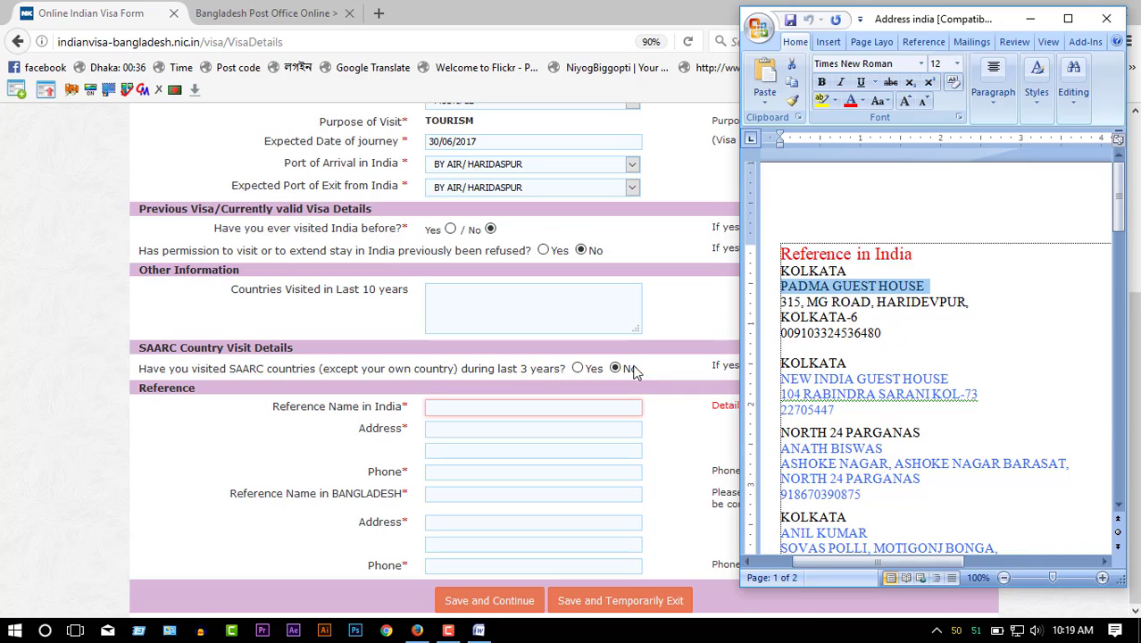
click(533, 406)
key(ctrl+v)
- Copy the India reference's street address and city lines into the two address fields
key(alt+Tab)
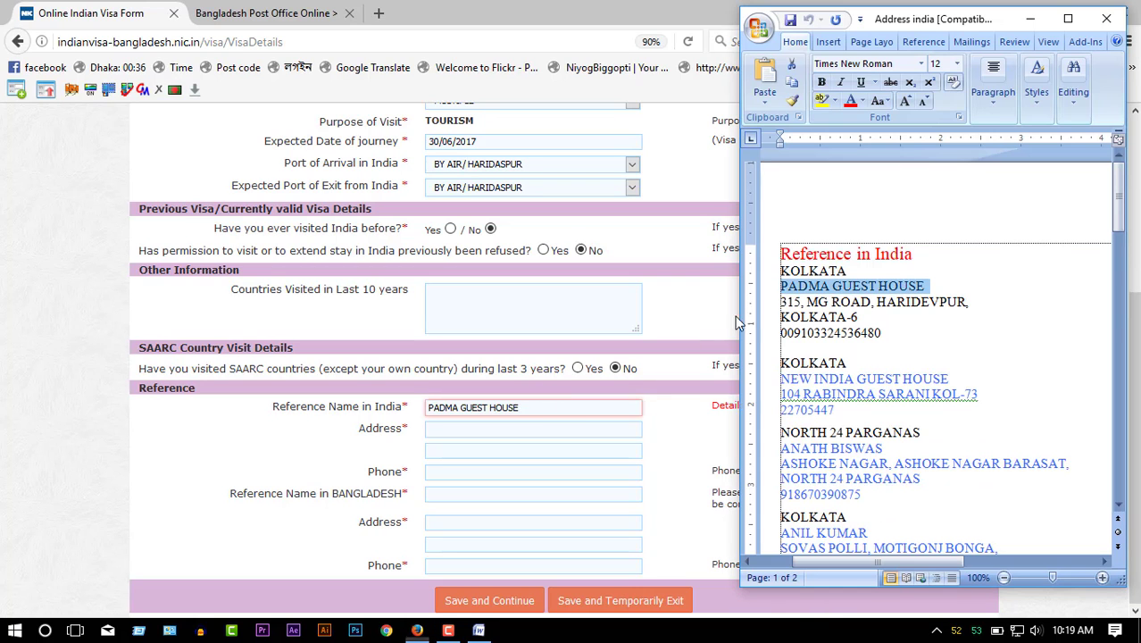
triple_click(815, 301)
key(ctrl+c)
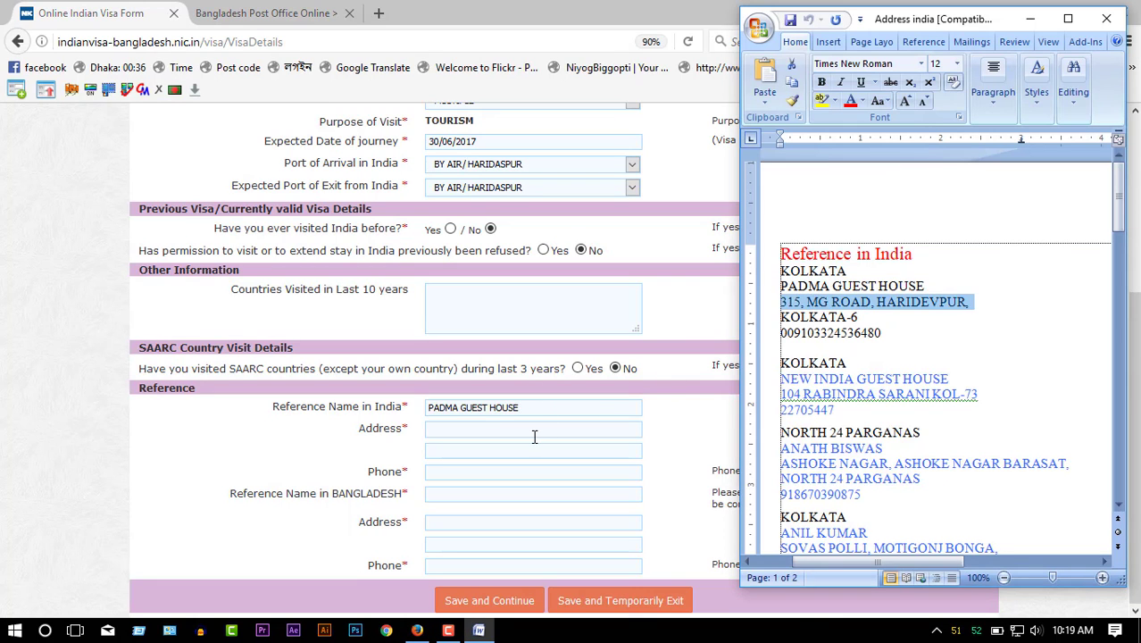
click(534, 430)
key(ctrl+v)
key(alt+Tab)
triple_click(804, 316)
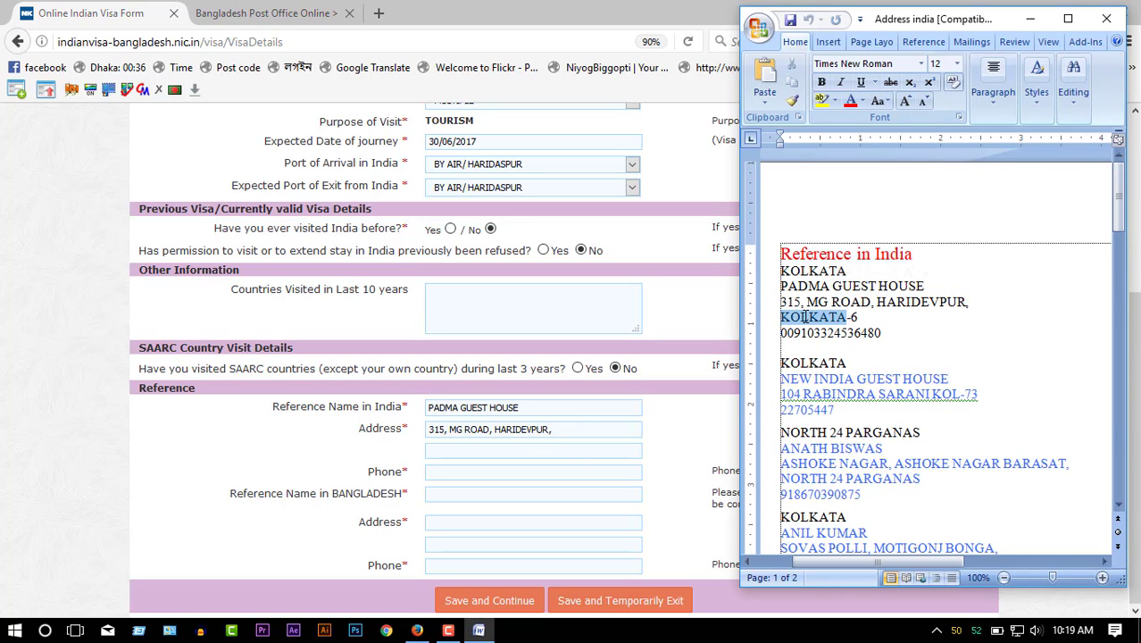
key(ctrl+c)
click(480, 453)
key(ctrl+v)
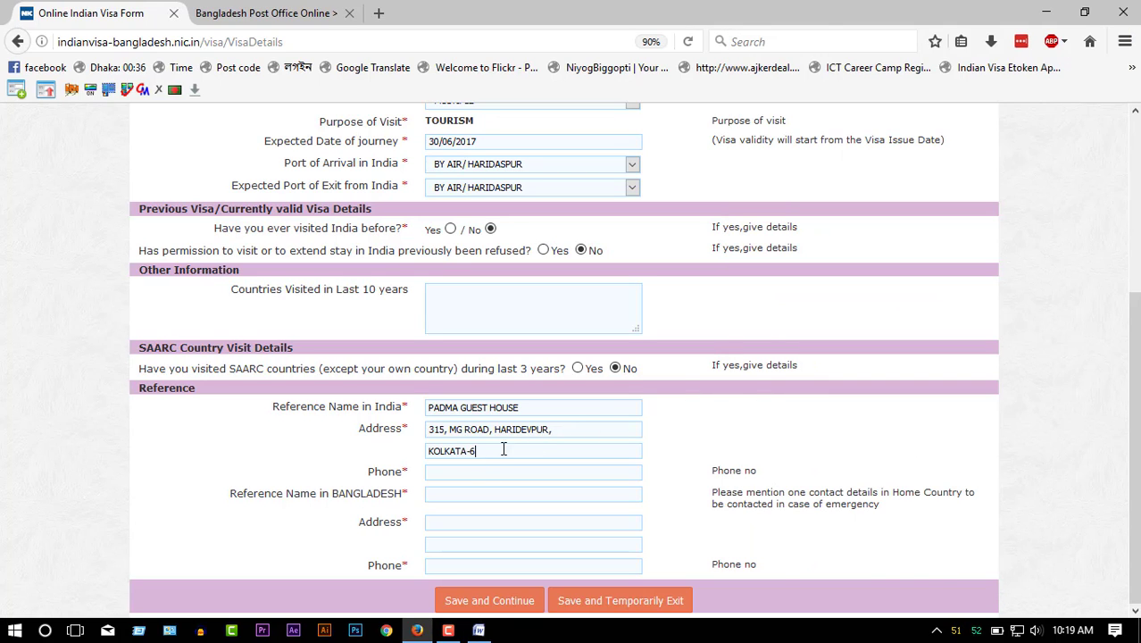
- Copy the India reference's phone number into its Phone field
key(alt+Tab)
triple_click(837, 336)
click(501, 472)
key(ctrl+v)
- Enter the Bangladesh reference's name, address and phone number, then save the visa details
click(484, 492)
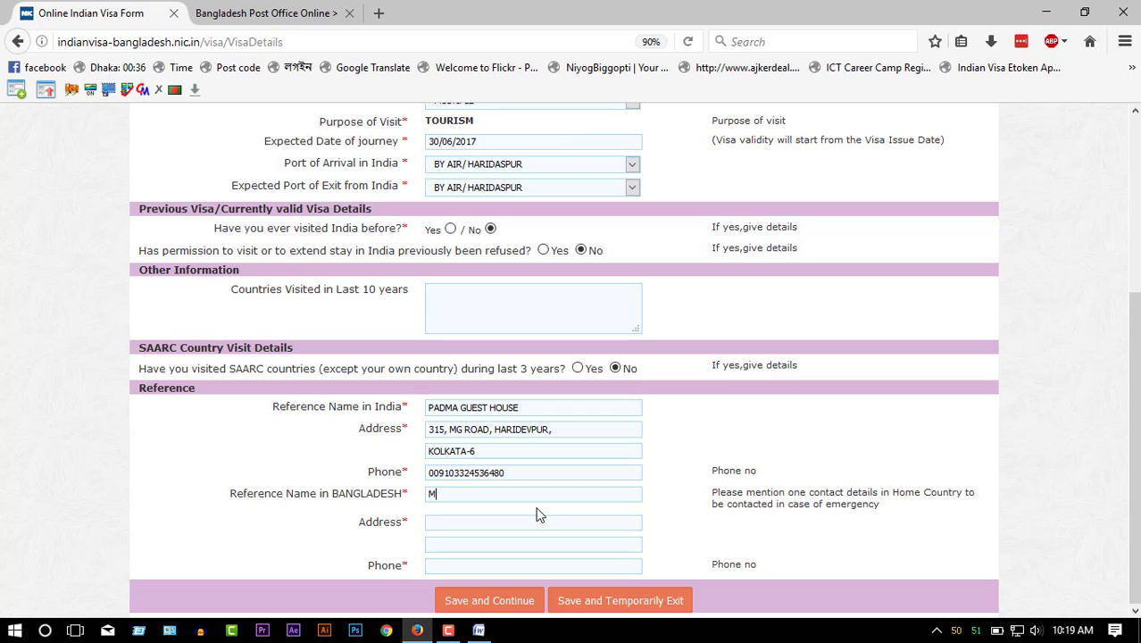
text(MR TOM)
key(Tab)
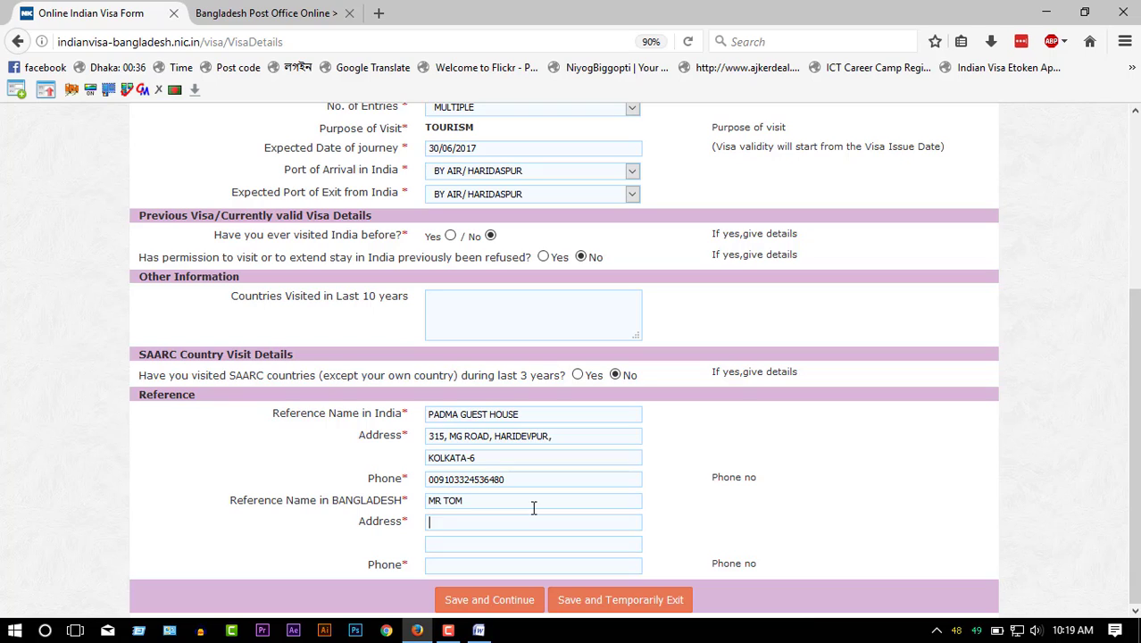
click(501, 525)
text(, GULSHAN,)
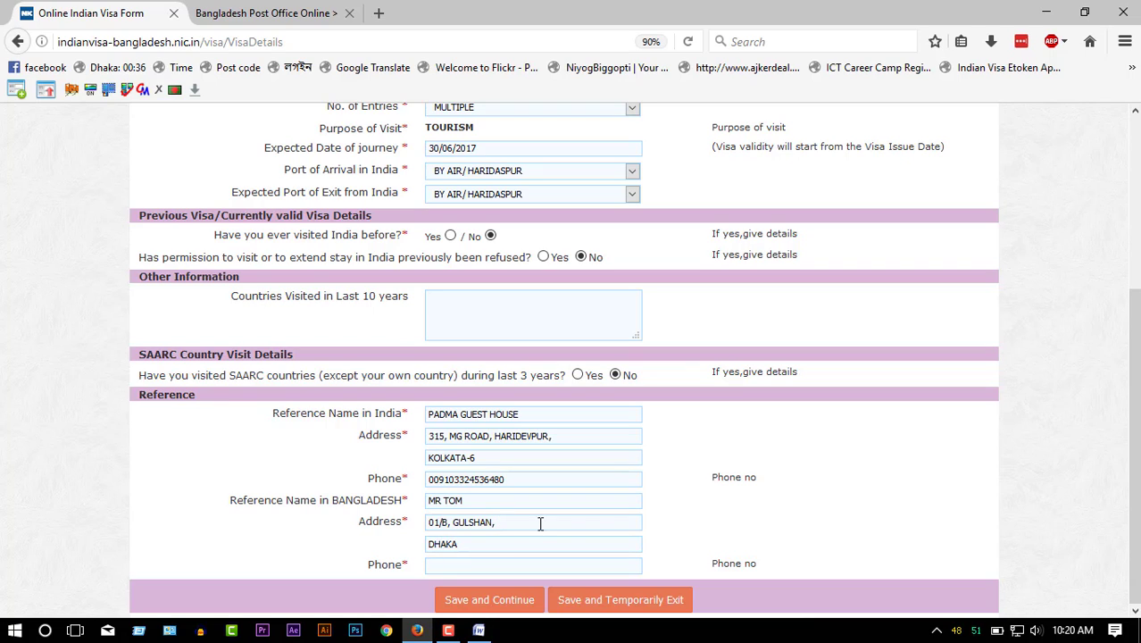
key(Tab)
key(Tab)
click(490, 605)
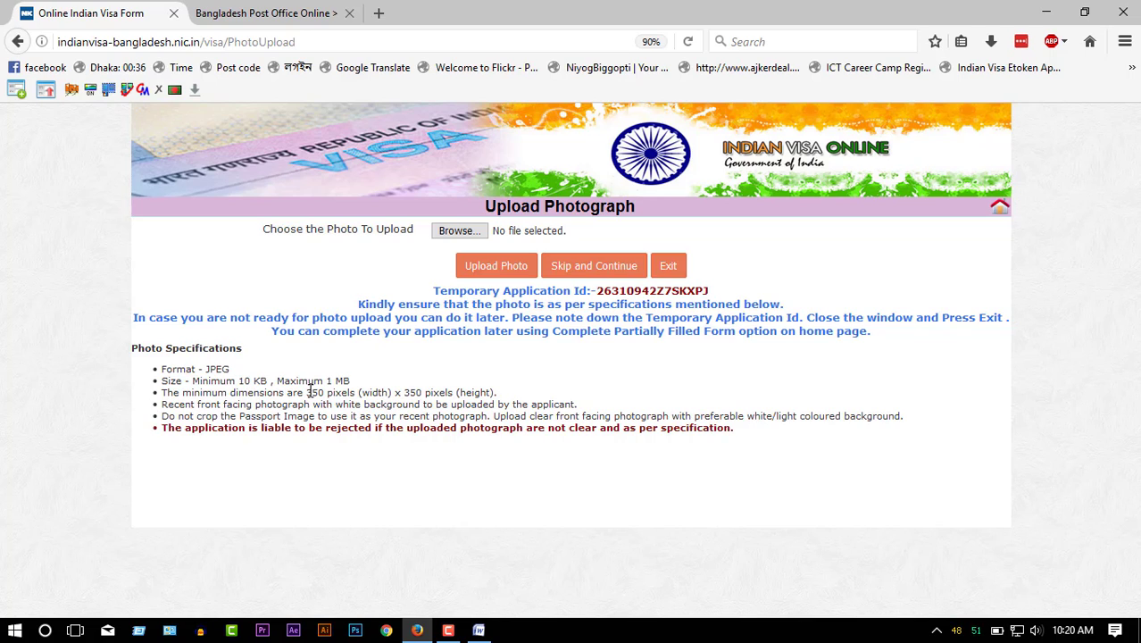
- Highlight the photo requirements: minimum dimensions, light background, and format and size limits
drag(307, 393, 429, 390)
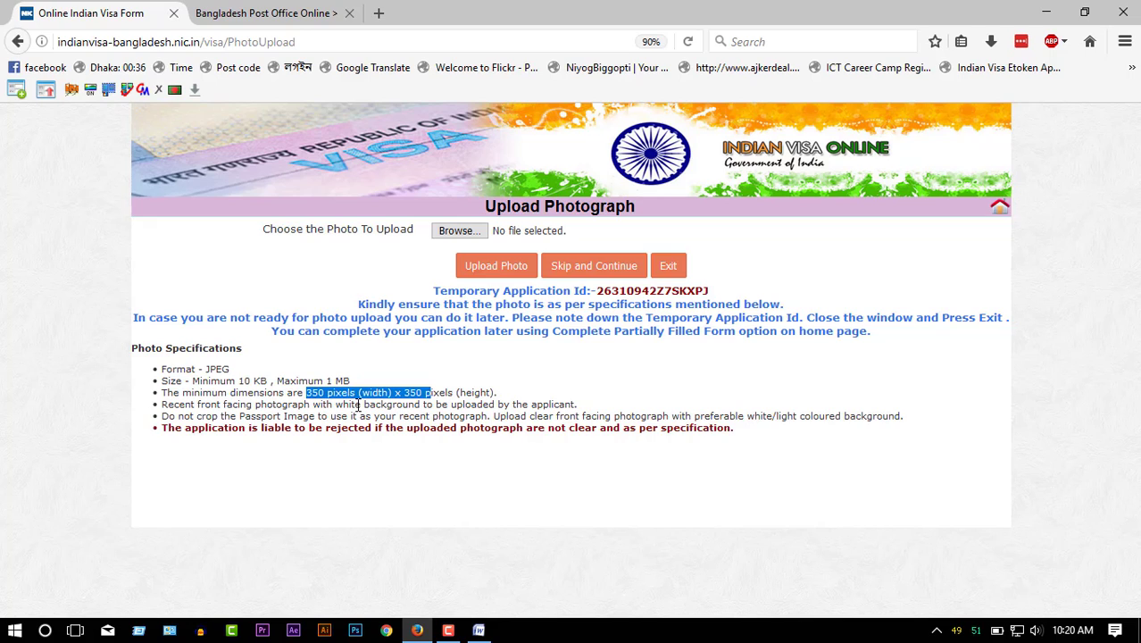
drag(730, 416, 891, 412)
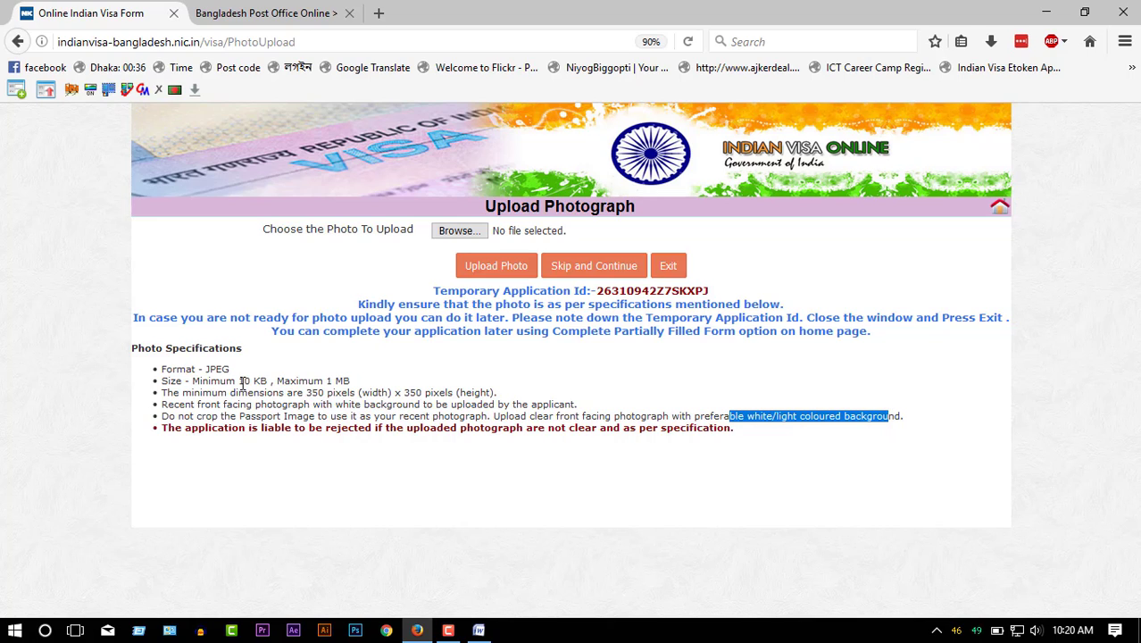
drag(193, 369, 353, 388)
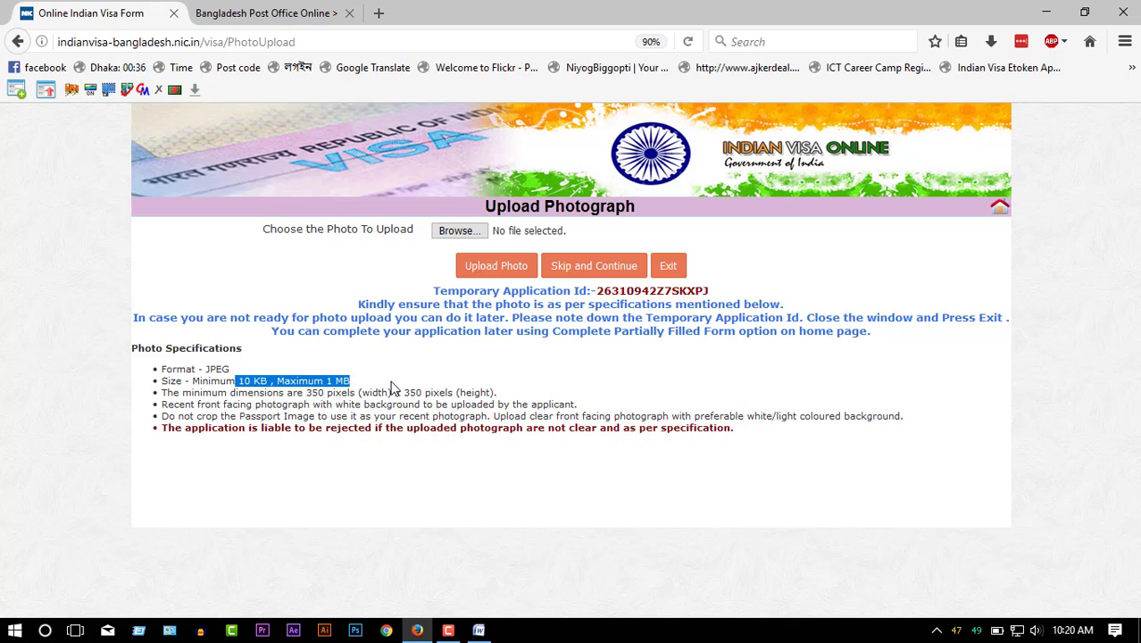
click(393, 388)
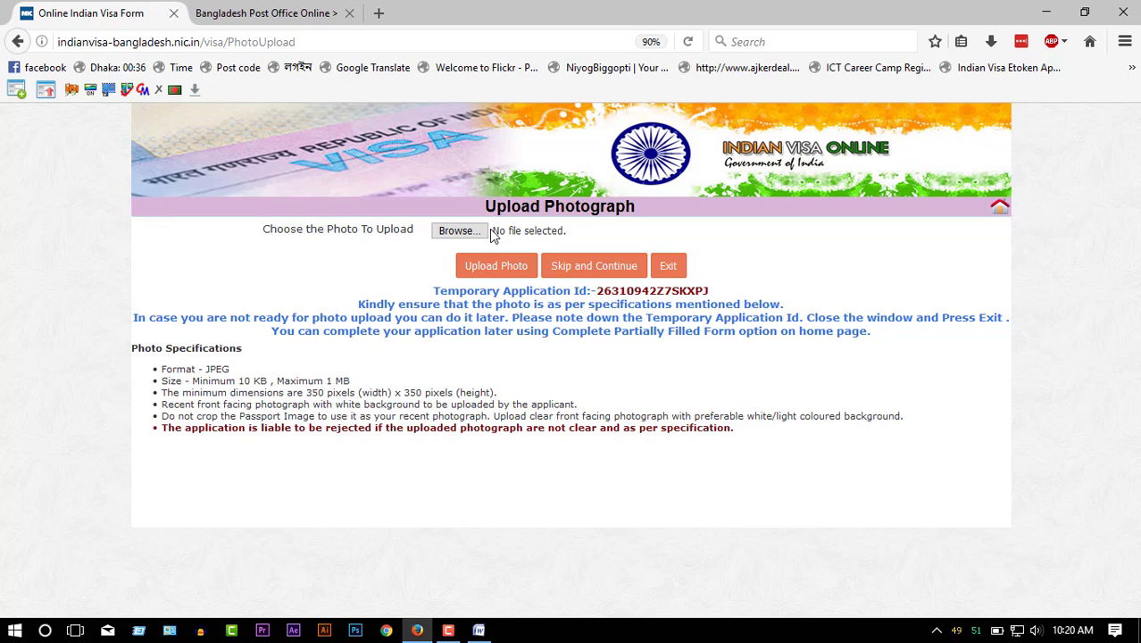
- Skip the photo upload and autofill the place-of-stay fields
click(585, 273)
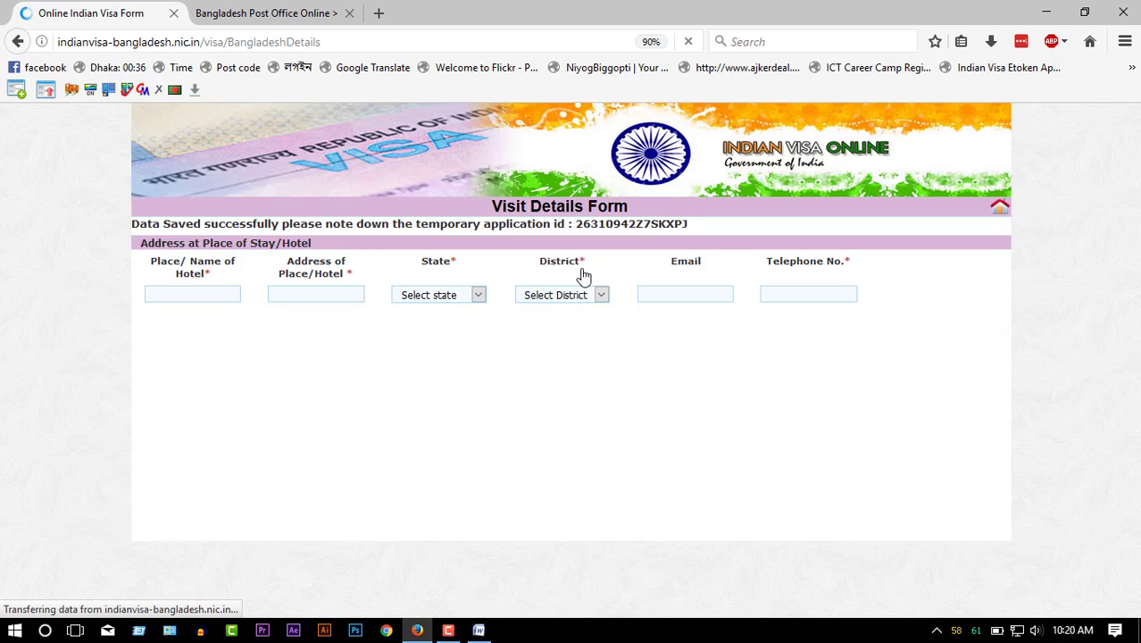
right_click(975, 348)
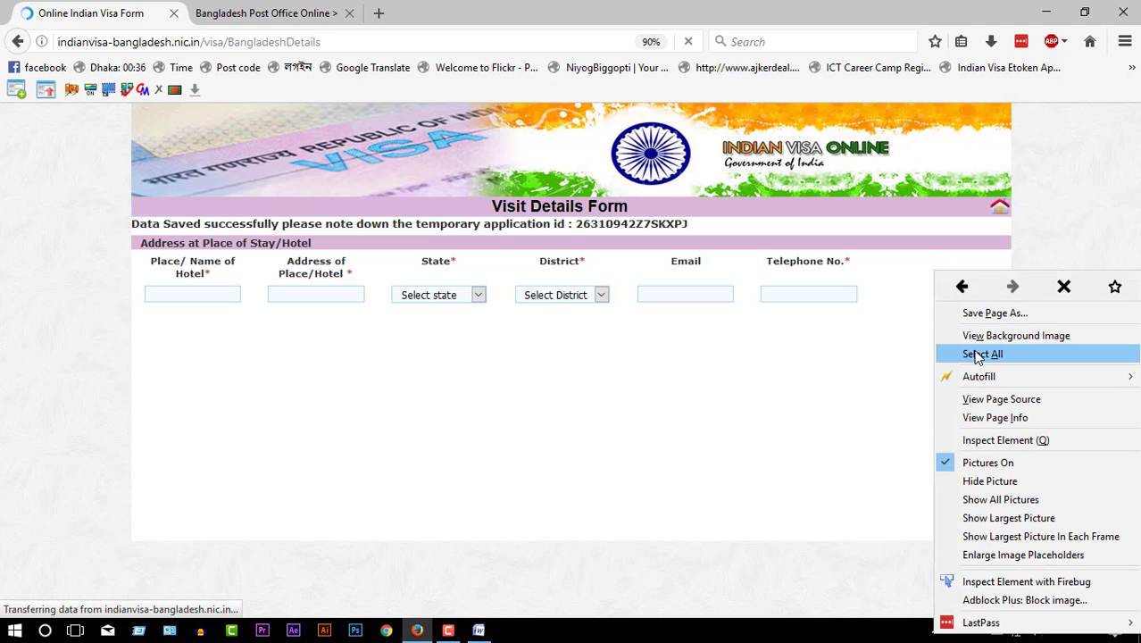
key(alt+j)
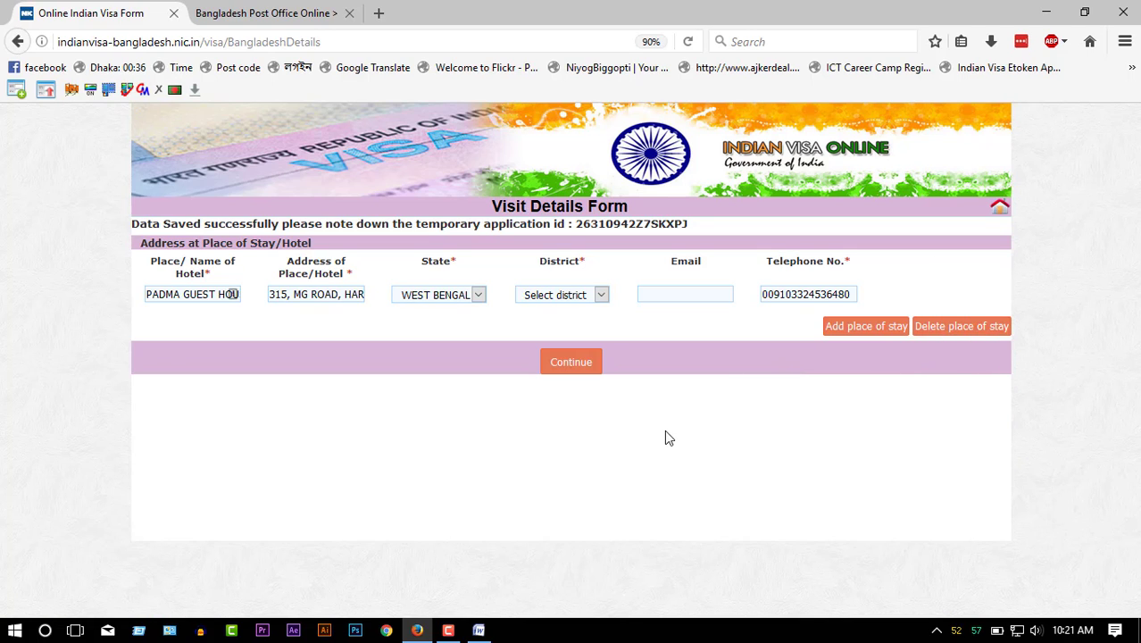
- Set the district to KOLKATA, checking the Word address list, and submit the place of stay
click(479, 630)
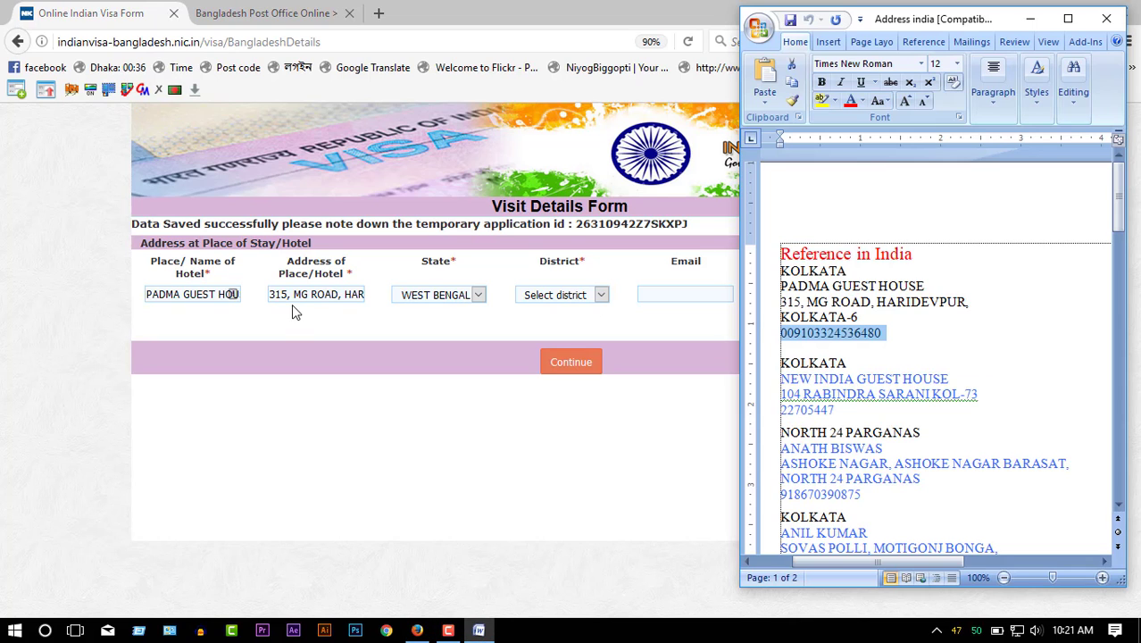
click(537, 299)
click(556, 438)
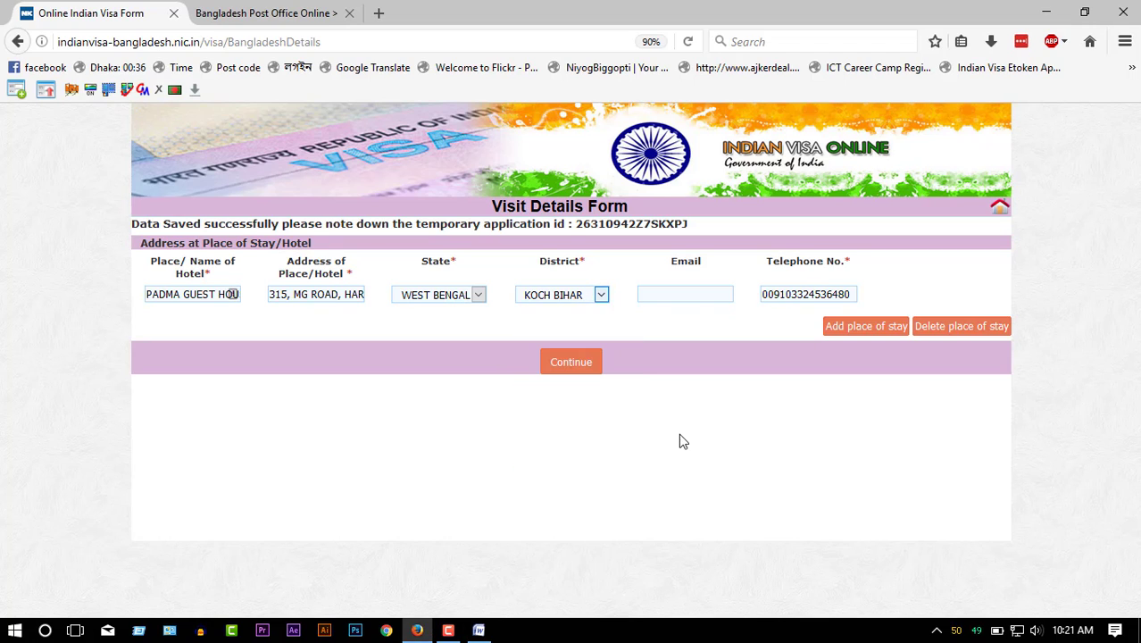
click(553, 299)
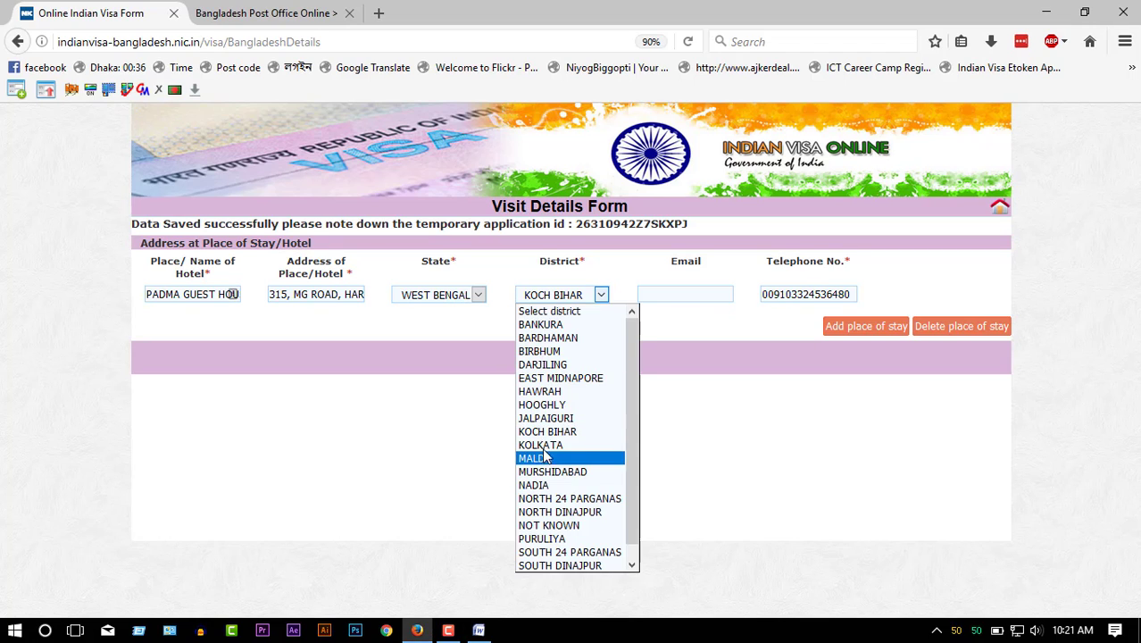
click(541, 444)
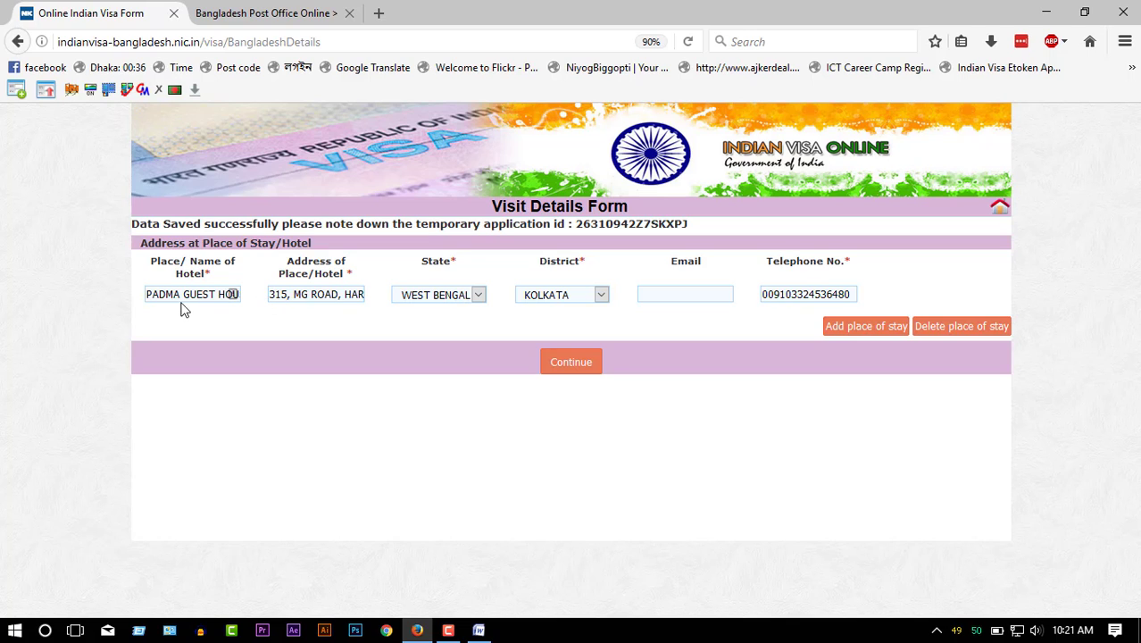
click(555, 364)
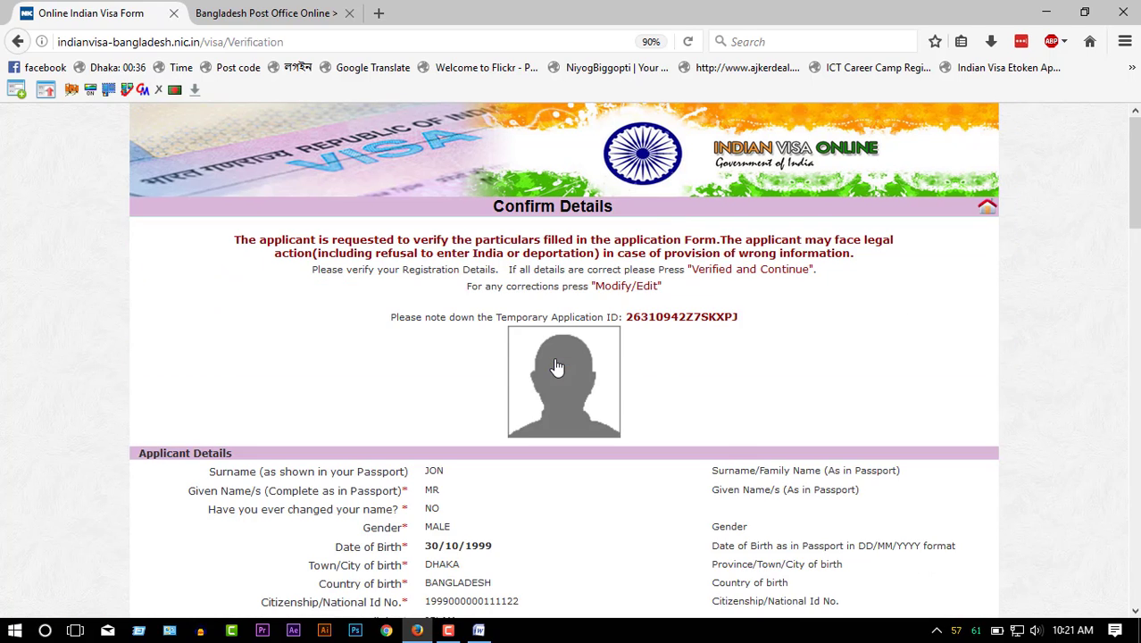
- Scroll through the Confirm Details summary to review the application entries
scroll(554, 394, down, 10)
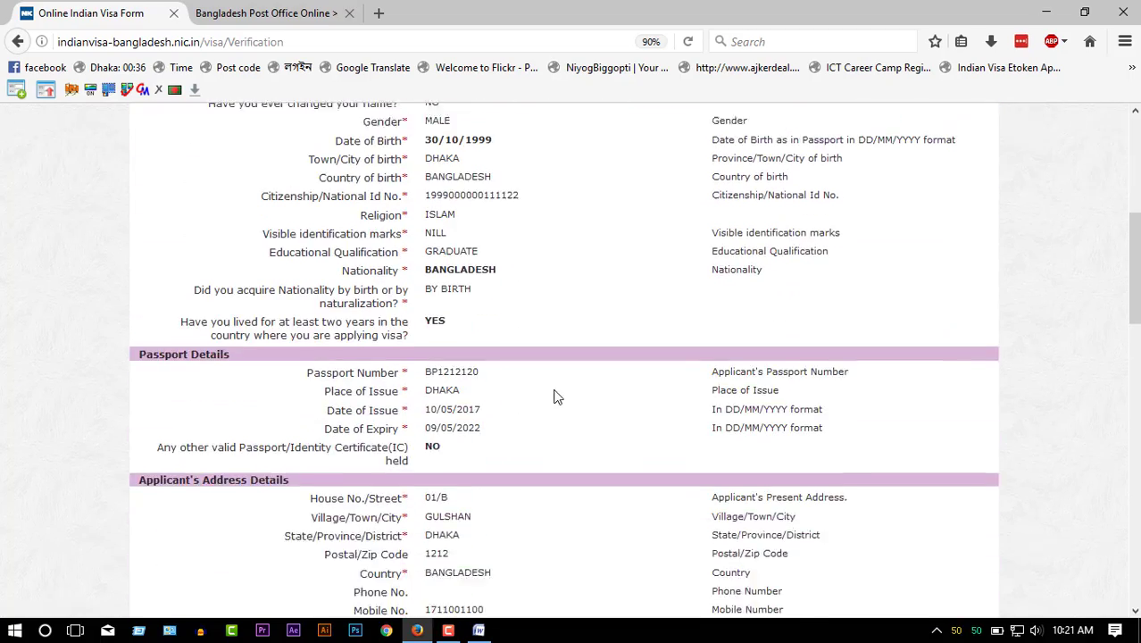
scroll(559, 355, down, 10)
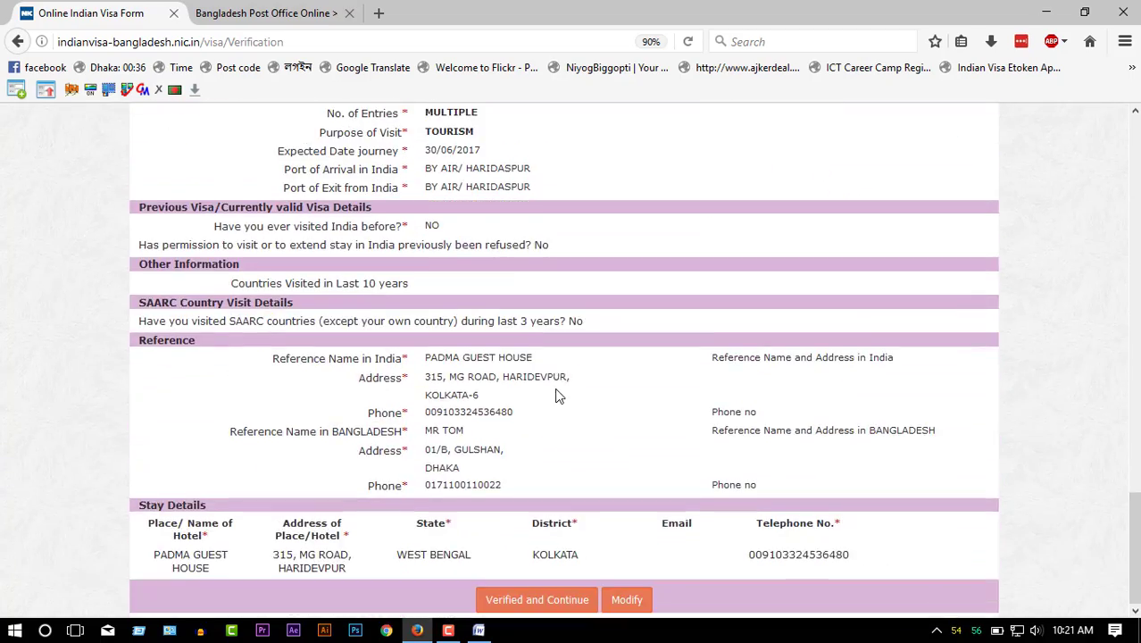
scroll(555, 372, up, 6)
scroll(555, 399, up, 12)
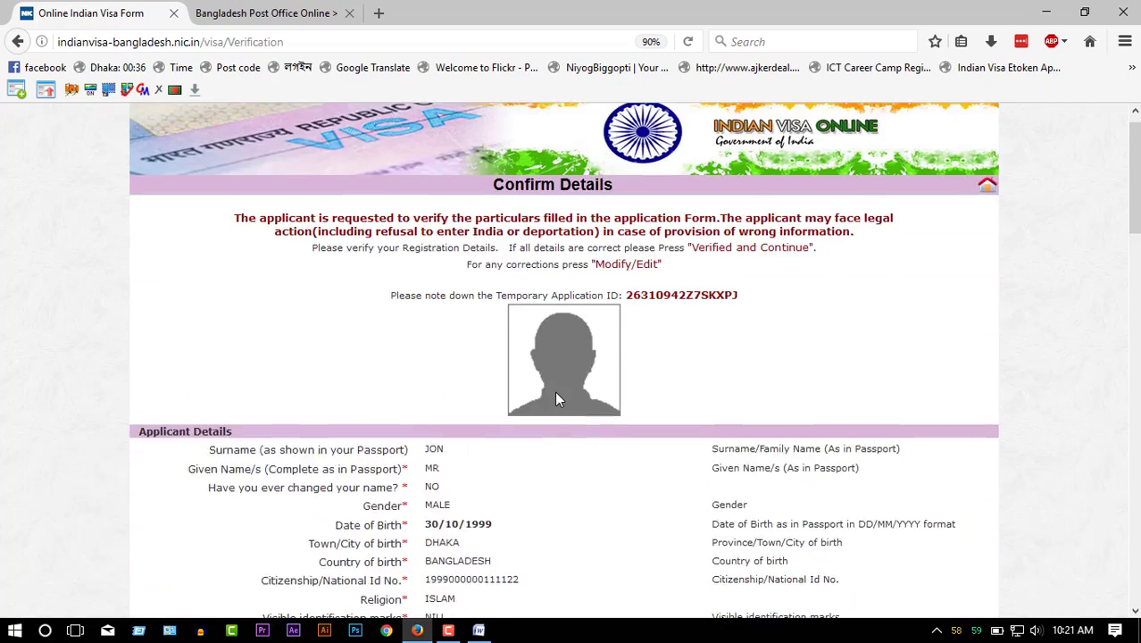
scroll(554, 392, down, 5)
scroll(554, 399, up, 2)
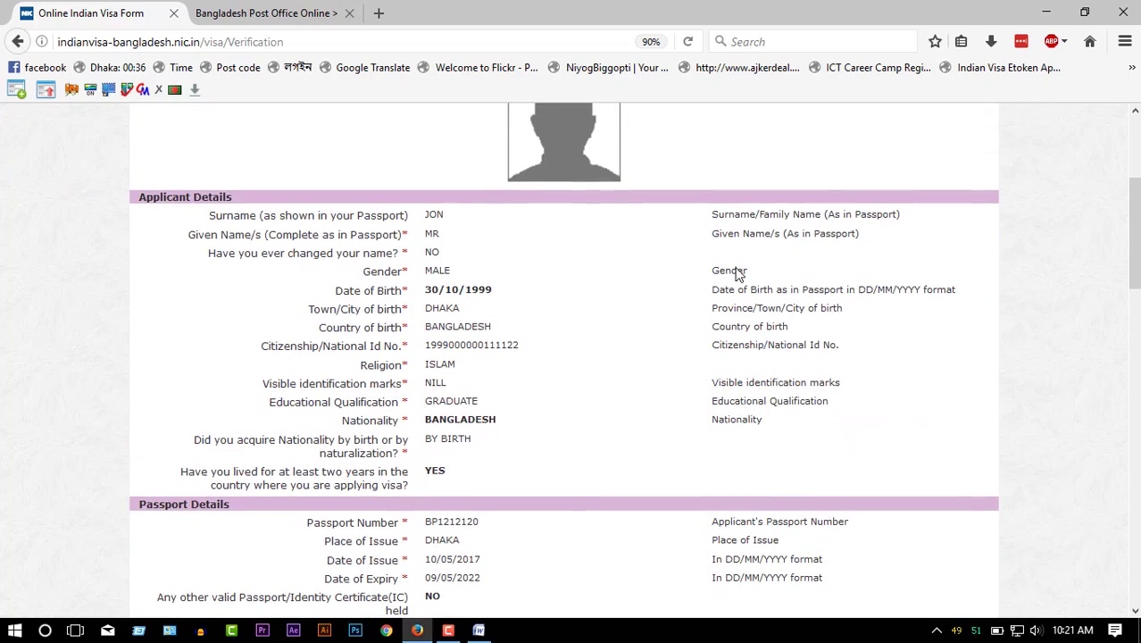
- Create a new text document named vISA on the desktop and open it in Notepad
click(1083, 11)
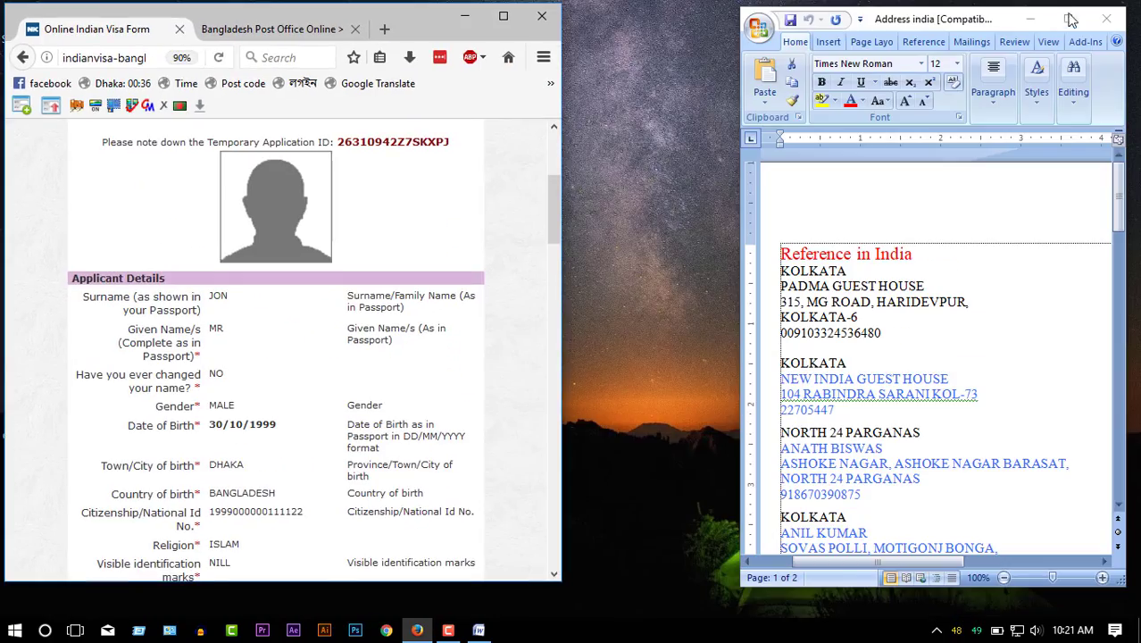
click(1051, 13)
right_click(827, 85)
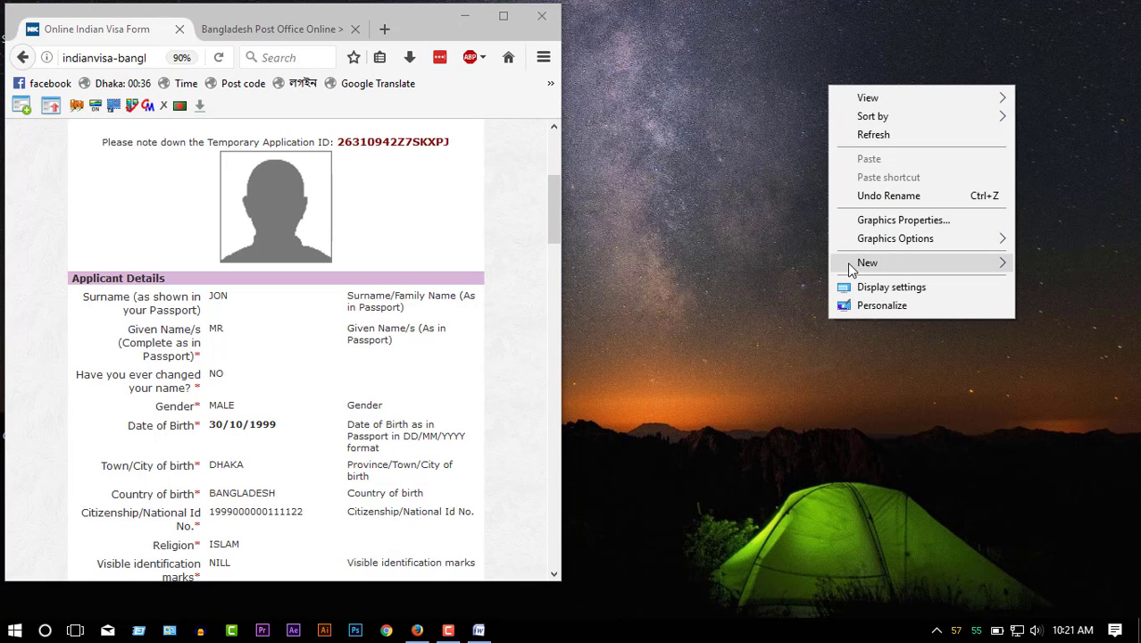
mouse_move(851, 268)
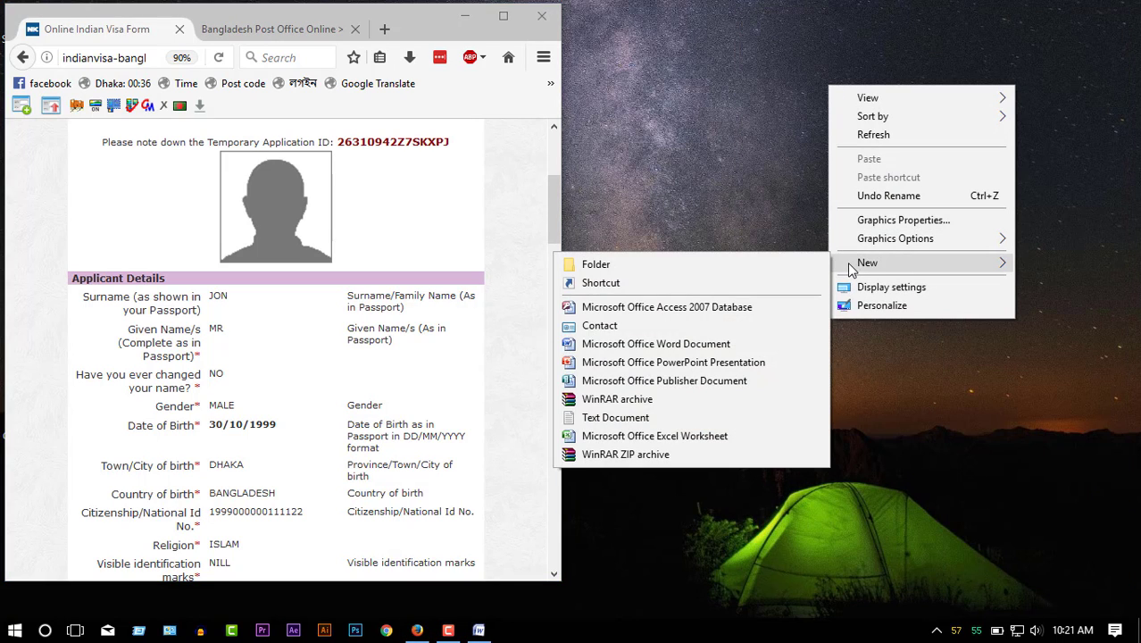
click(609, 419)
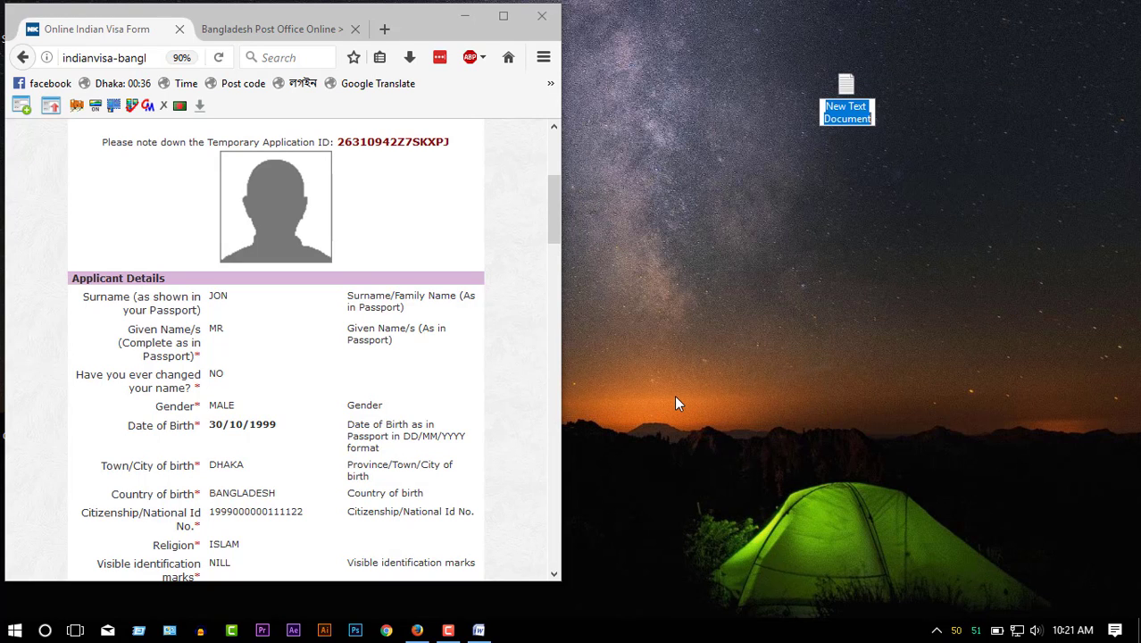
text(vISA)
key(Return)
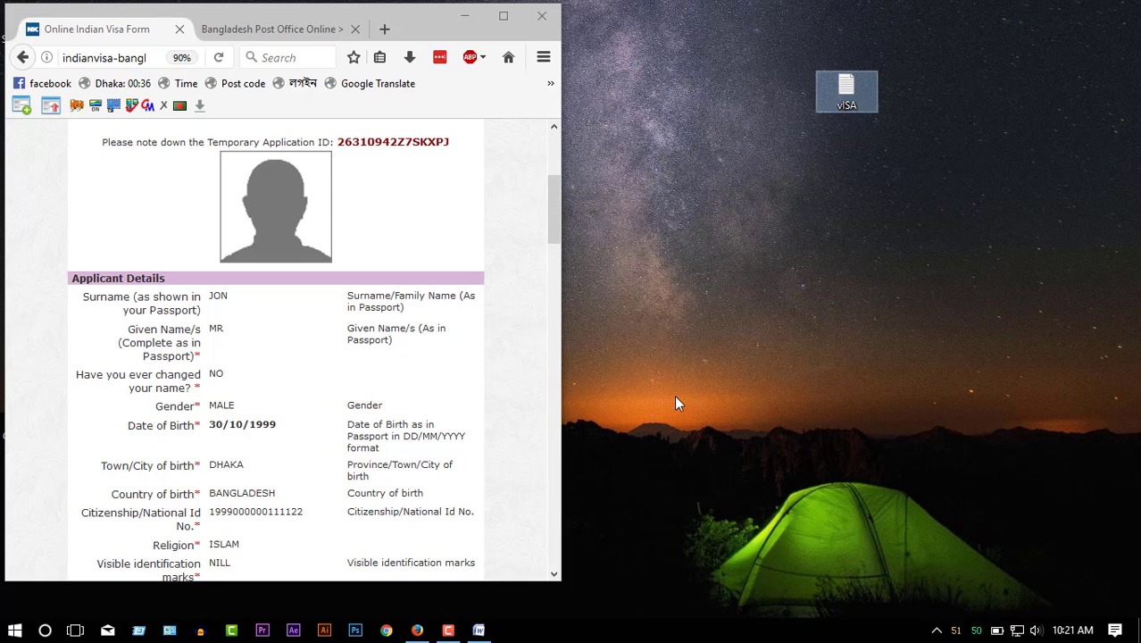
key(Return)
click(452, 335)
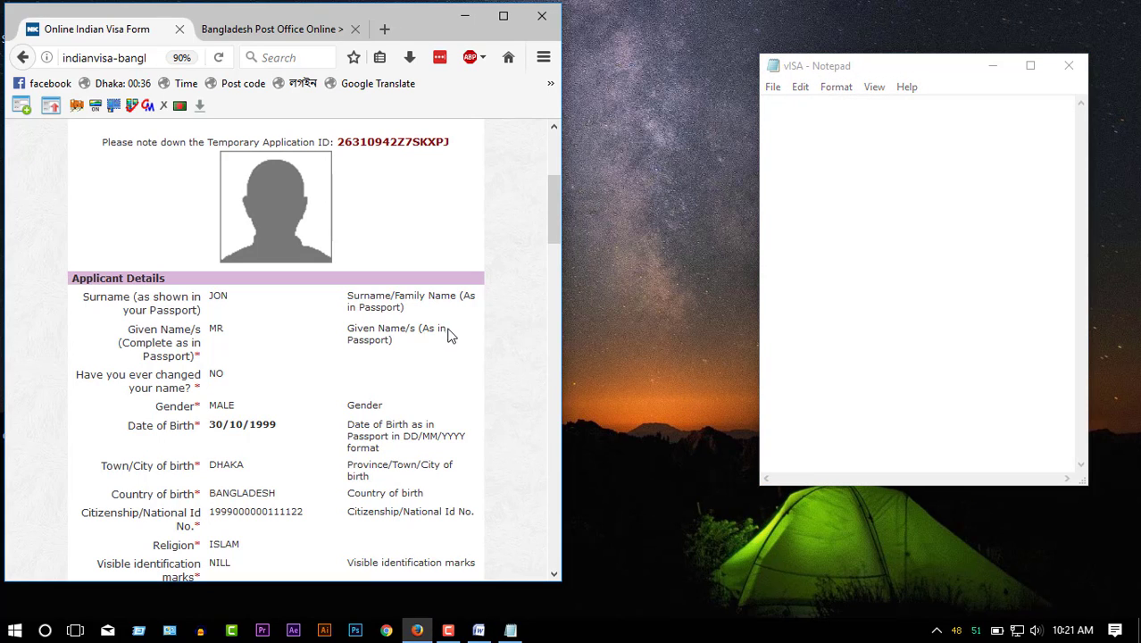
scroll(449, 334, down, 2)
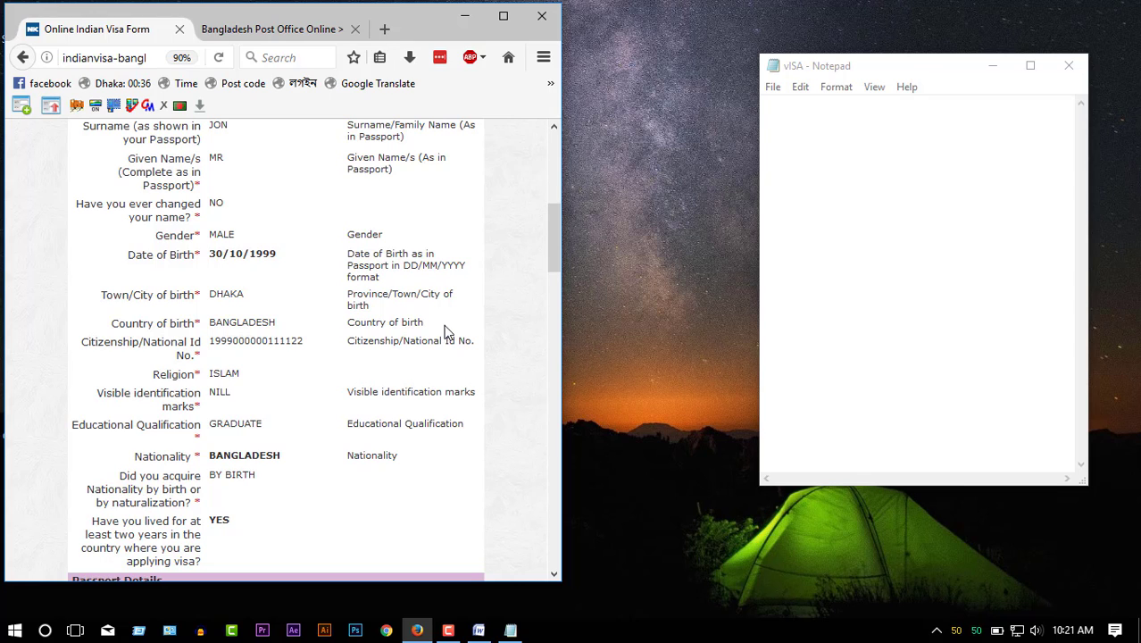
scroll(375, 299, up, 2)
scroll(226, 321, down, 1)
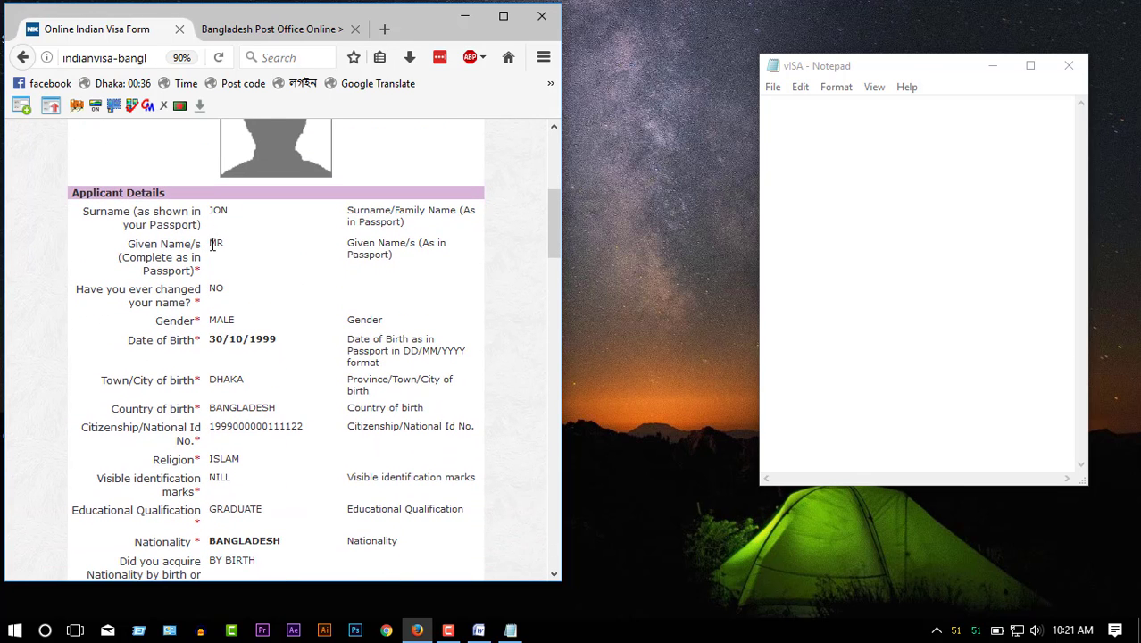
double_click(213, 244)
key(ctrl+c)
click(798, 129)
key(ctrl+v)
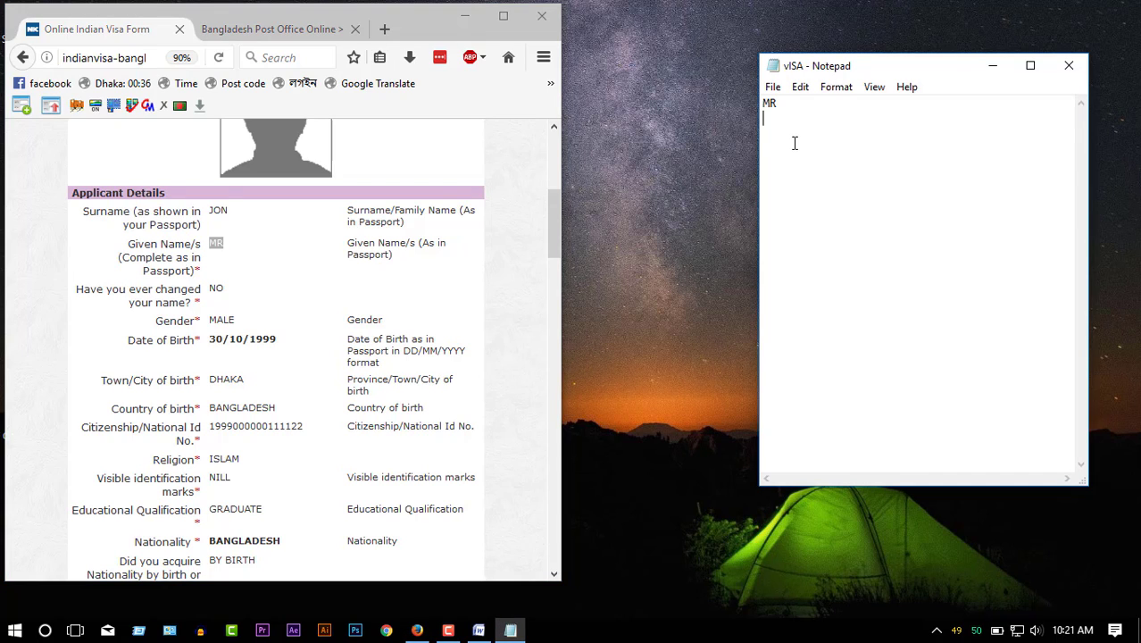
triple_click(228, 339)
key(ctrl+c)
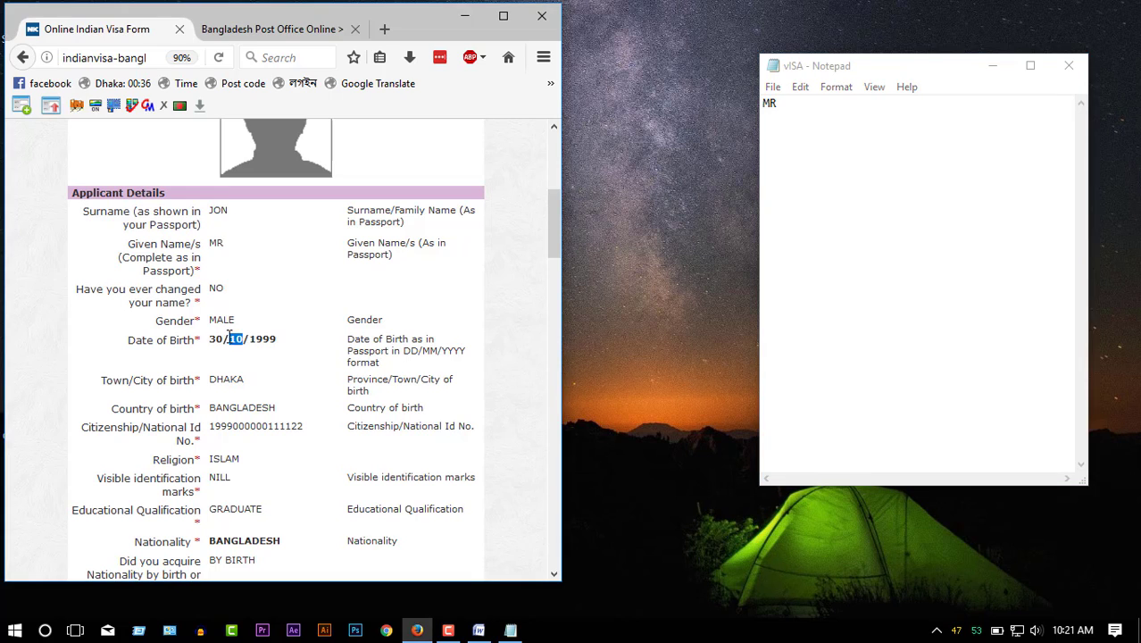
click(779, 143)
key(ctrl+v)
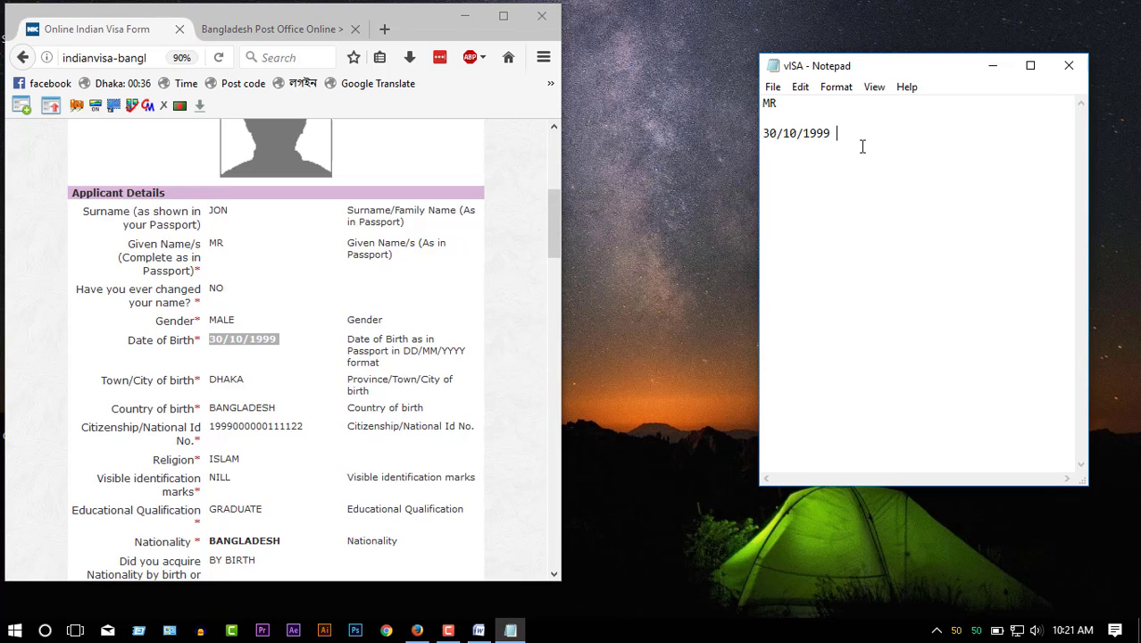
- Paste the applicant's passport number into the notes, then type MR on a new line
click(309, 337)
scroll(264, 393, down, 5)
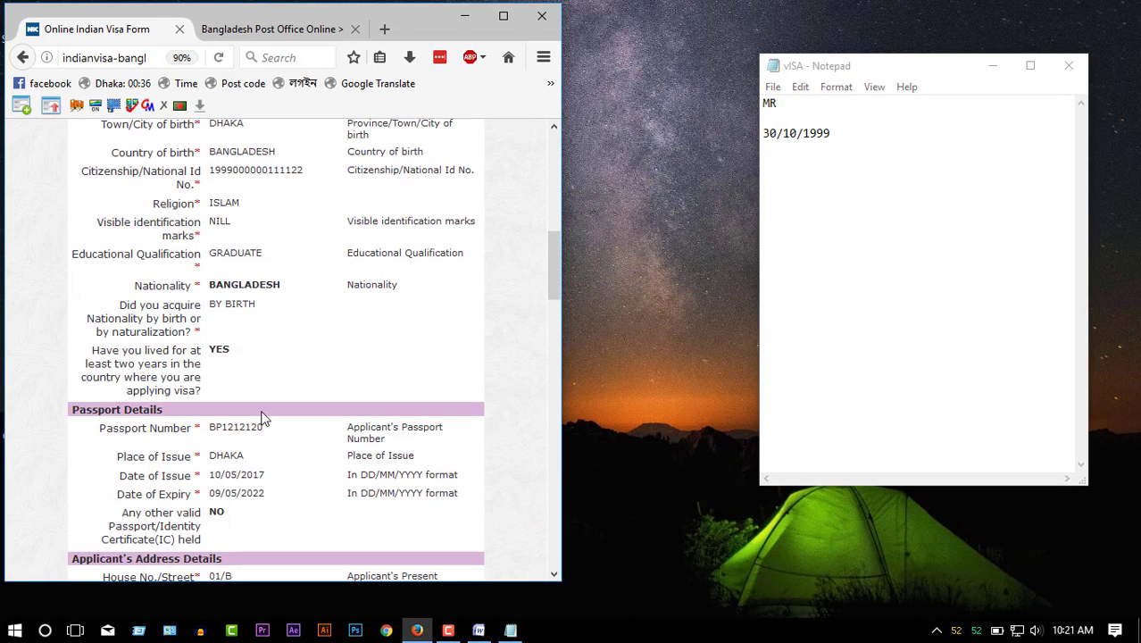
triple_click(241, 421)
key(ctrl+c)
click(872, 209)
key(ctrl+v)
key(Return)
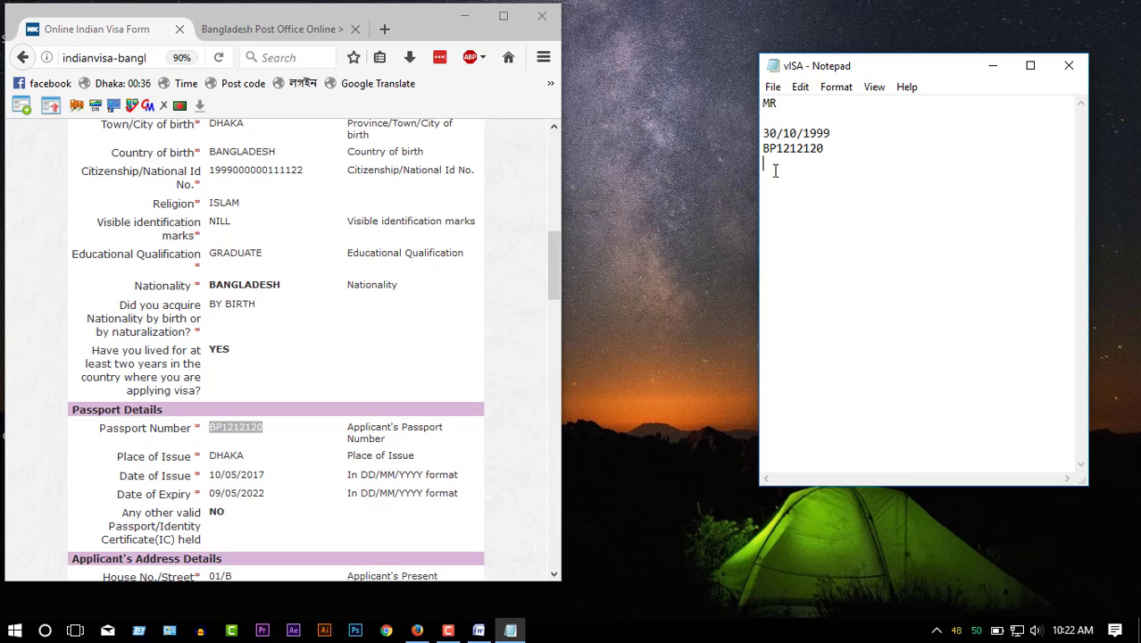
text(MR)
- Copy the birthplace DHAKA from the form into the notes
click(298, 275)
scroll(245, 276, up, 4)
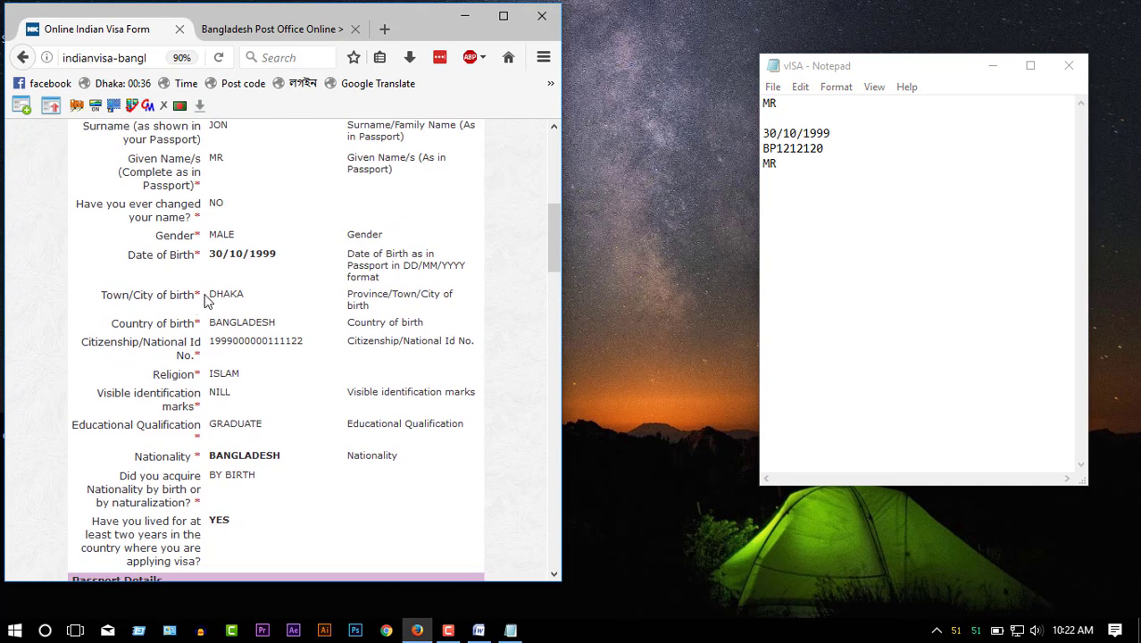
scroll(188, 301, up, 4)
scroll(198, 390, down, 2)
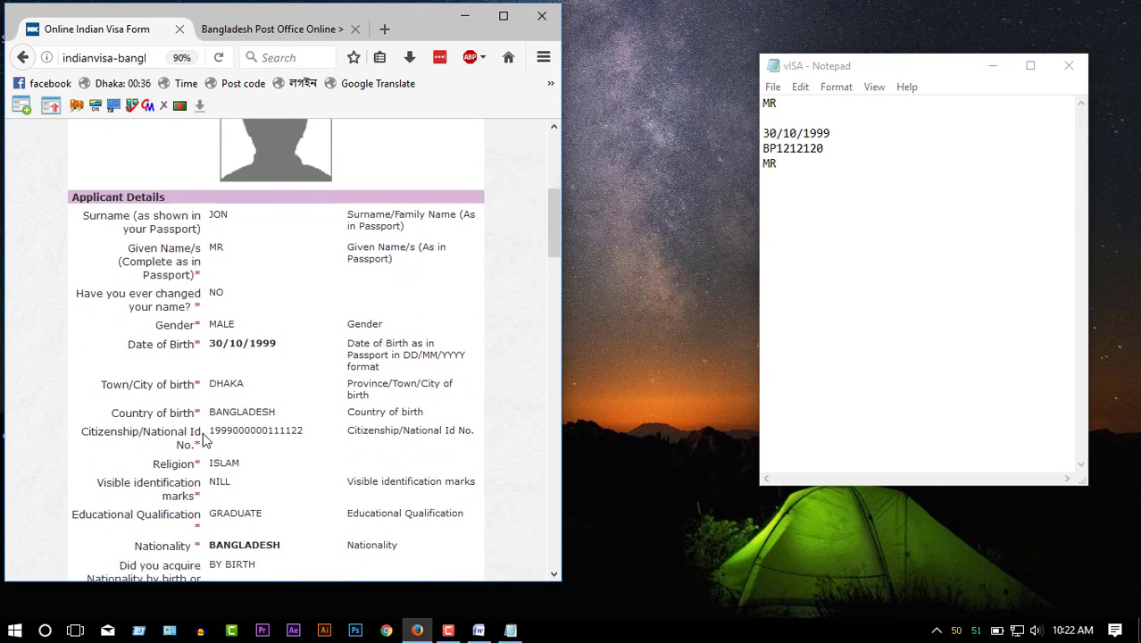
double_click(233, 379)
key(ctrl+c)
click(782, 183)
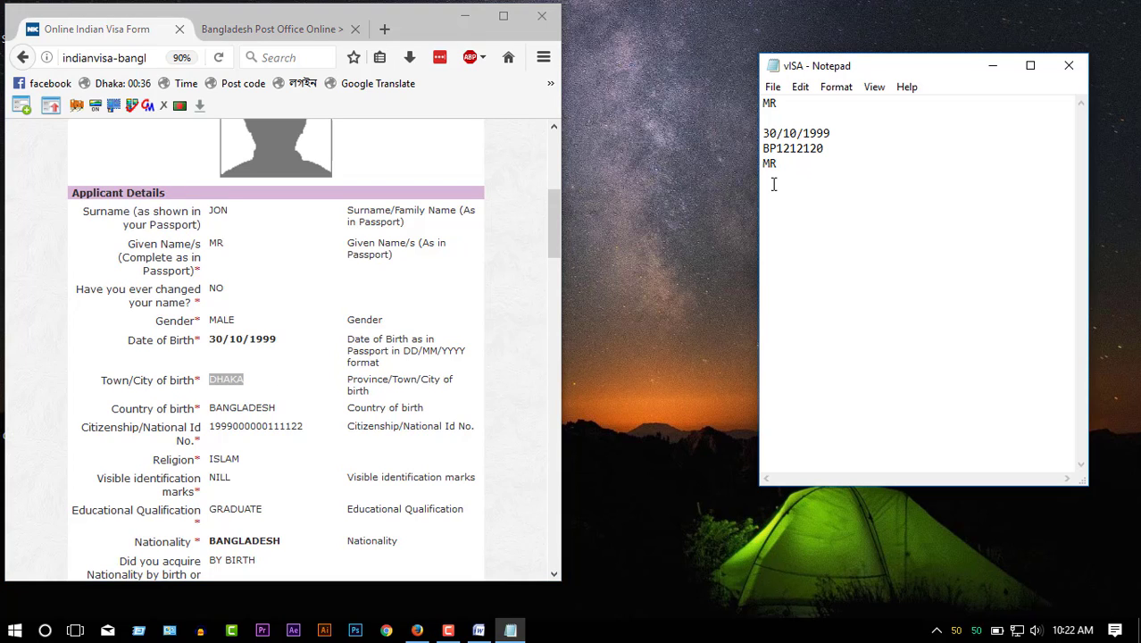
key(ctrl+v)
- Copy the father's and mother's names from the form onto separate lines in the notes
click(280, 352)
scroll(281, 352, down, 12)
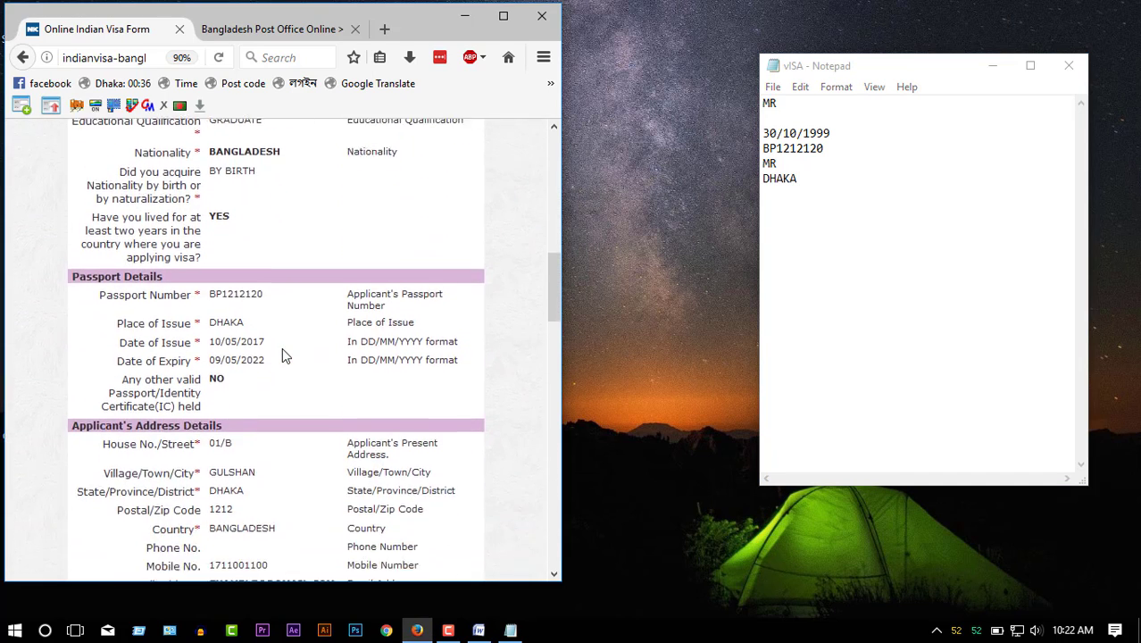
scroll(282, 354, down, 4)
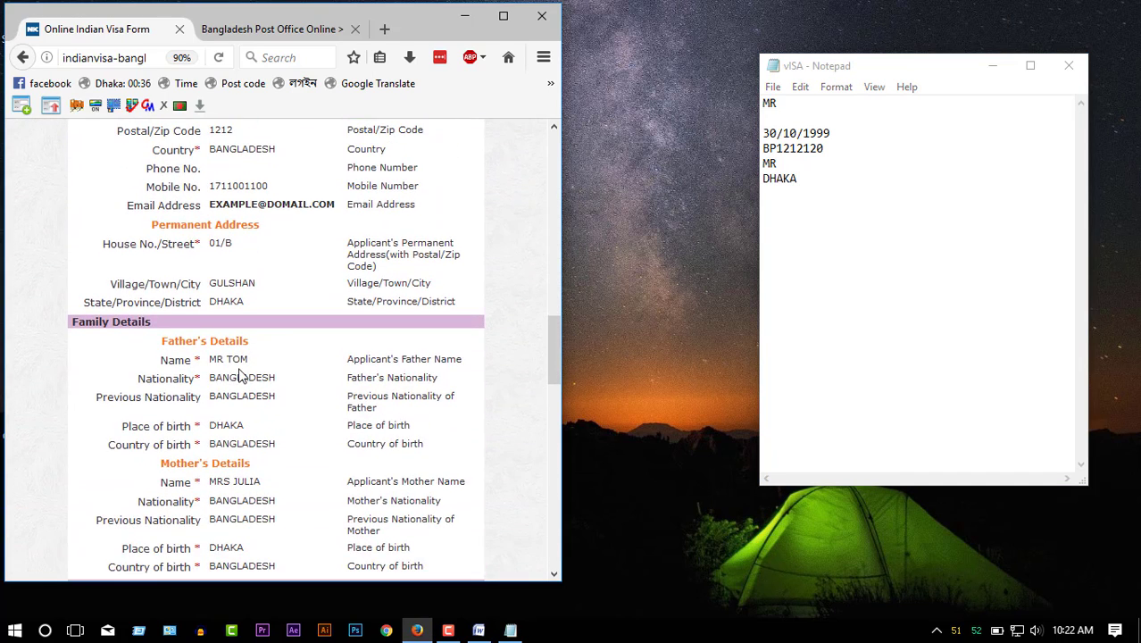
drag(248, 358, 208, 359)
key(ctrl+c)
click(794, 212)
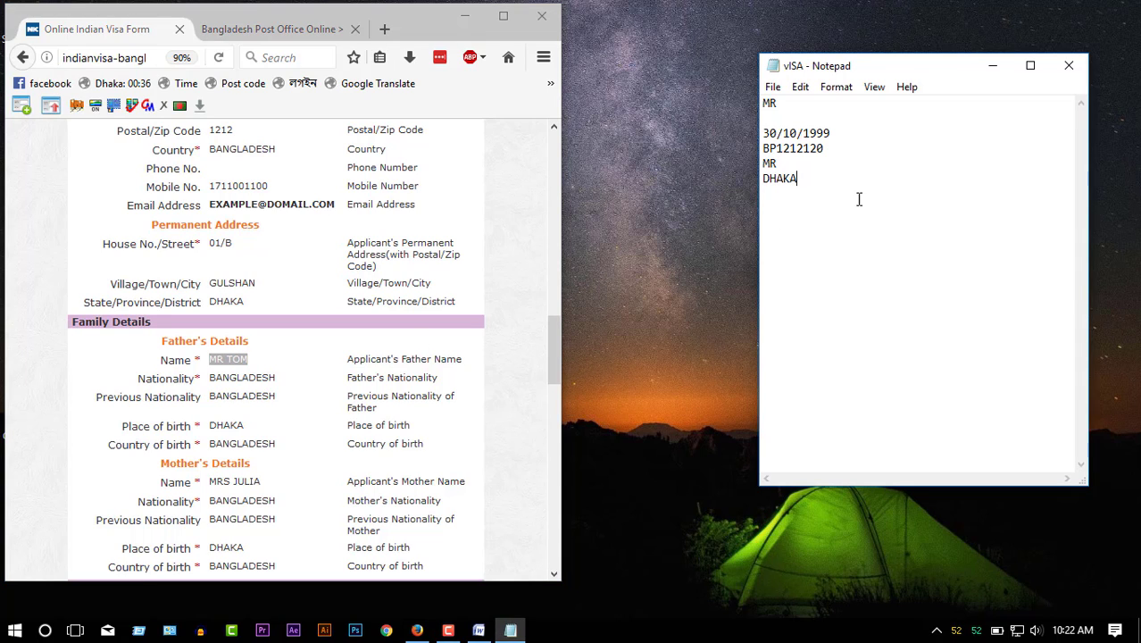
key(ctrl+v)
double_click(239, 482)
triple_click(239, 482)
key(ctrl+c)
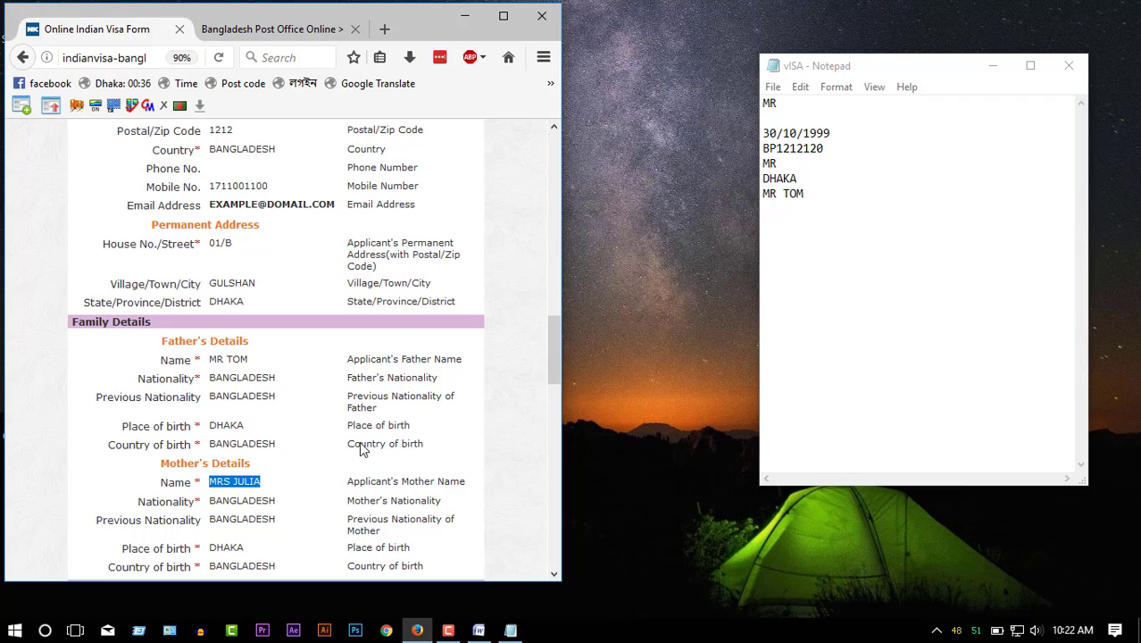
click(788, 214)
click(847, 193)
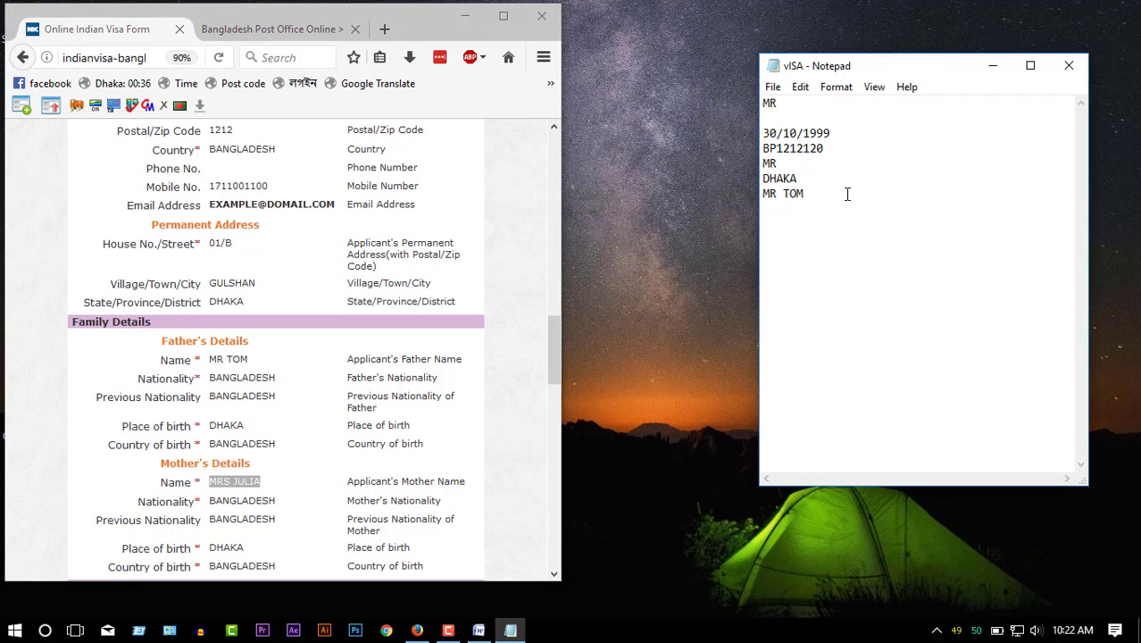
key(Return)
key(ctrl+v)
- Copy the applicant's mobile number onto a new line in the notes
click(351, 393)
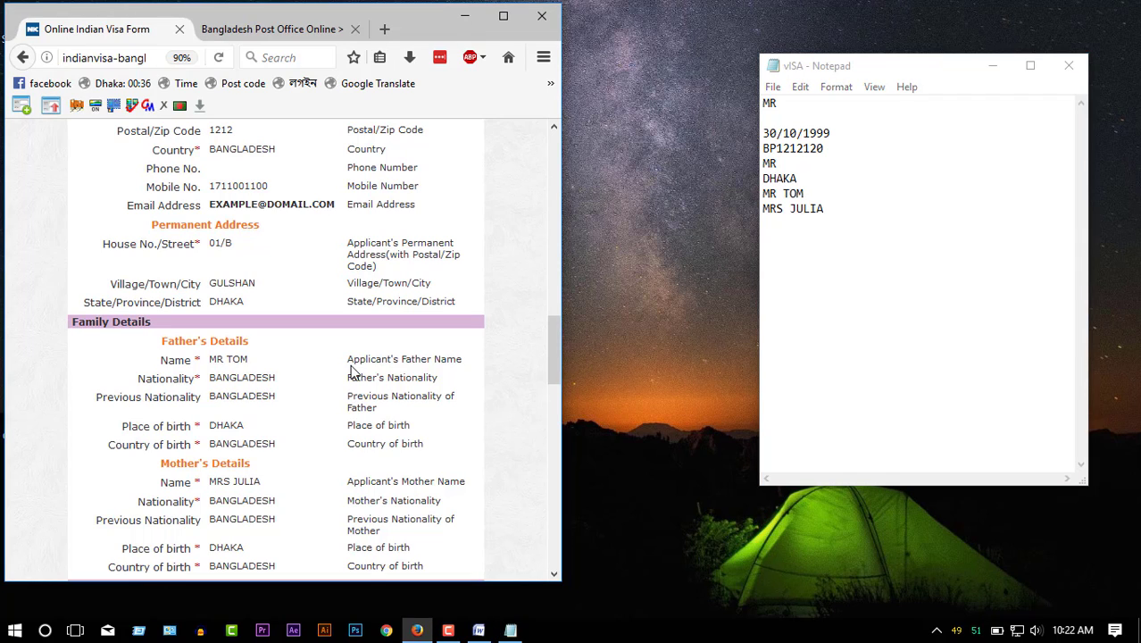
double_click(238, 184)
key(ctrl+c)
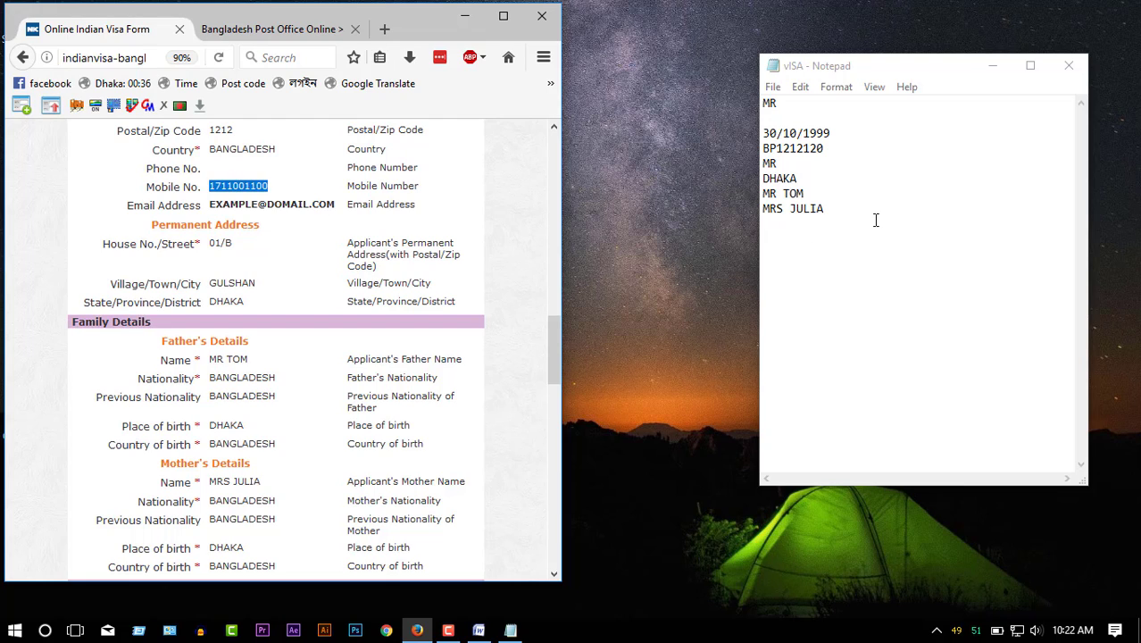
click(876, 219)
key(Return)
key(ctrl+v)
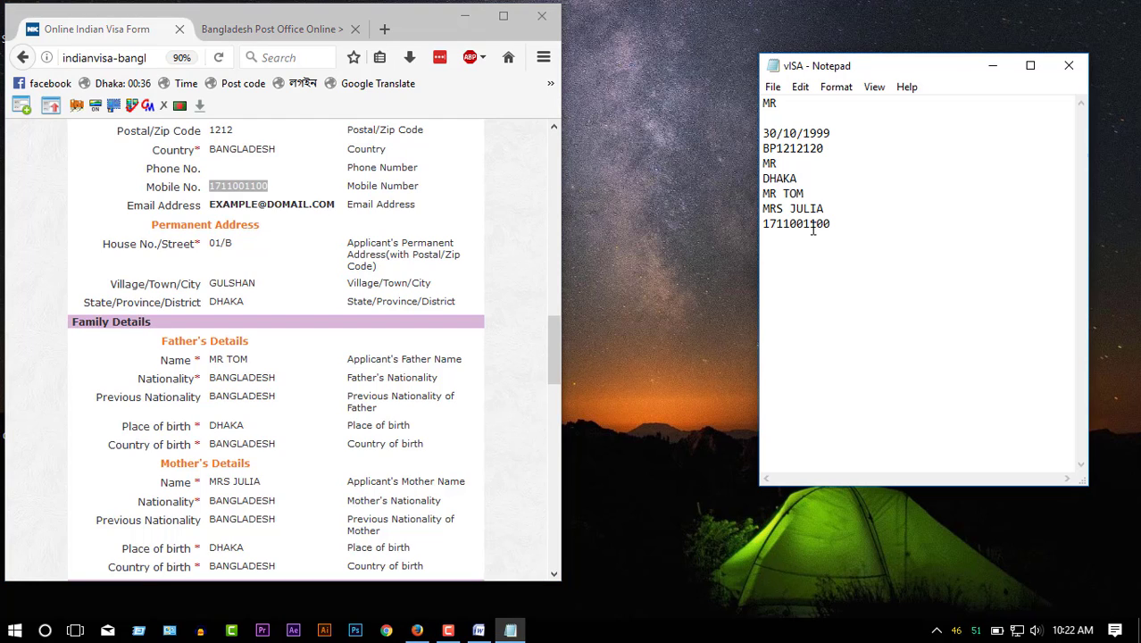
click(411, 279)
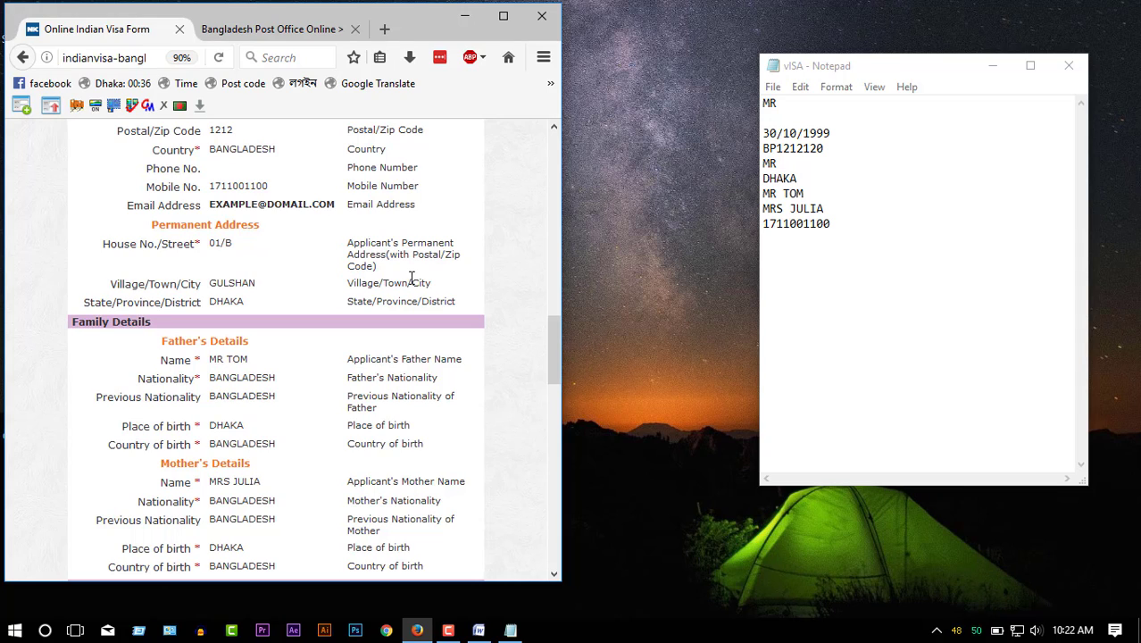
- Submit the verified visa application and copy its application ID to the vISA notes' second line
click(501, 21)
scroll(496, 387, down, 10)
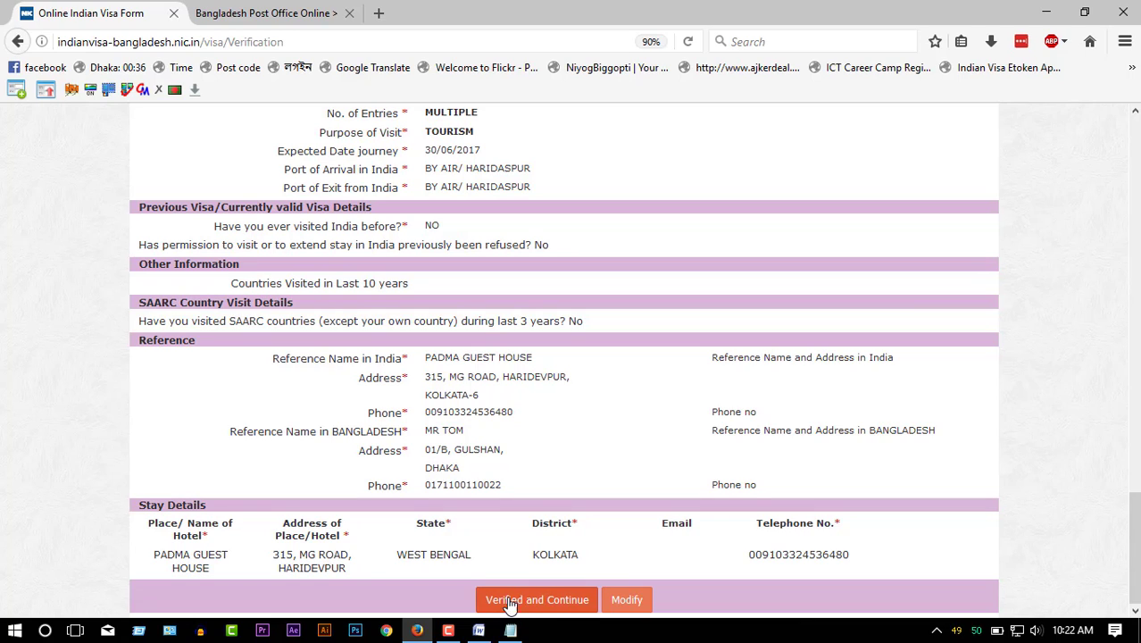
click(539, 600)
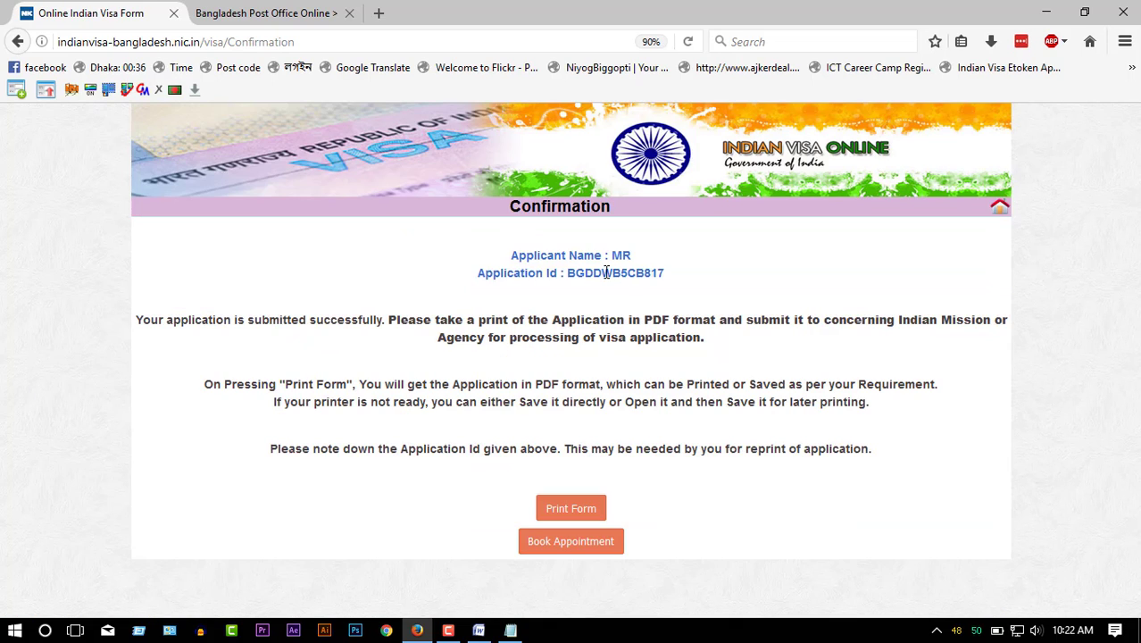
double_click(606, 272)
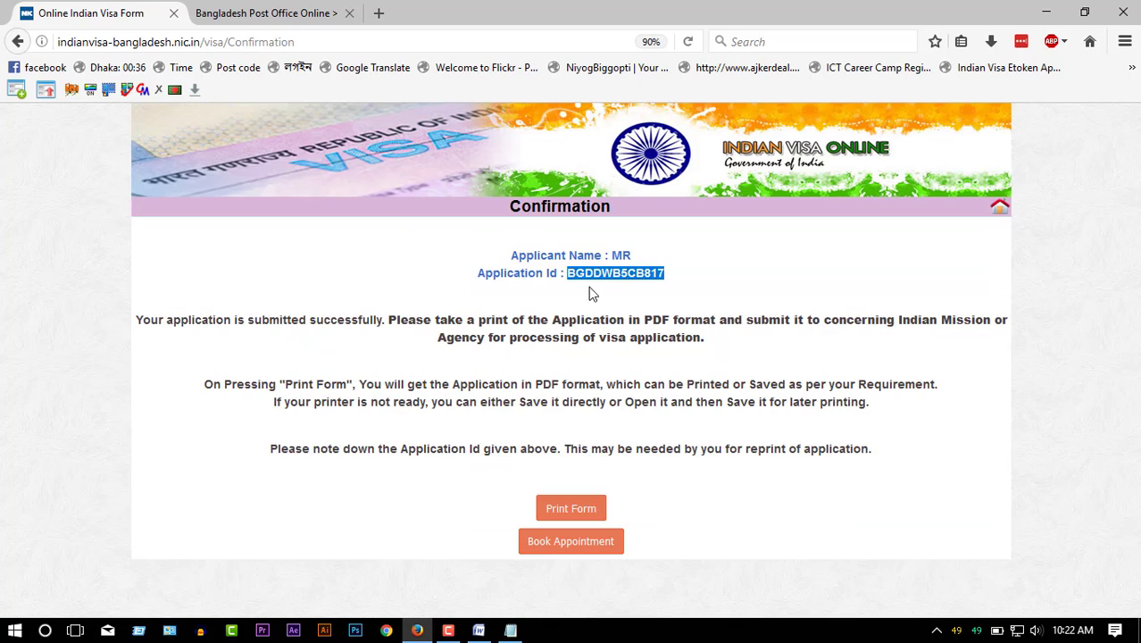
click(511, 630)
click(769, 119)
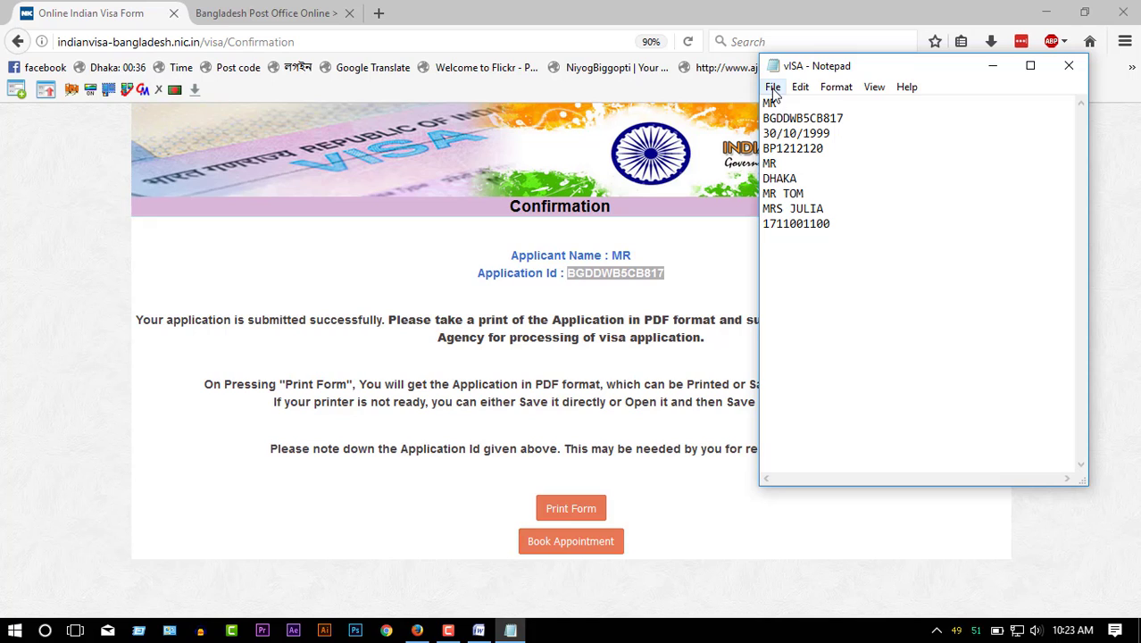
click(773, 87)
- Save the vISA notes and download the submitted application form as a PDF
click(797, 142)
click(586, 360)
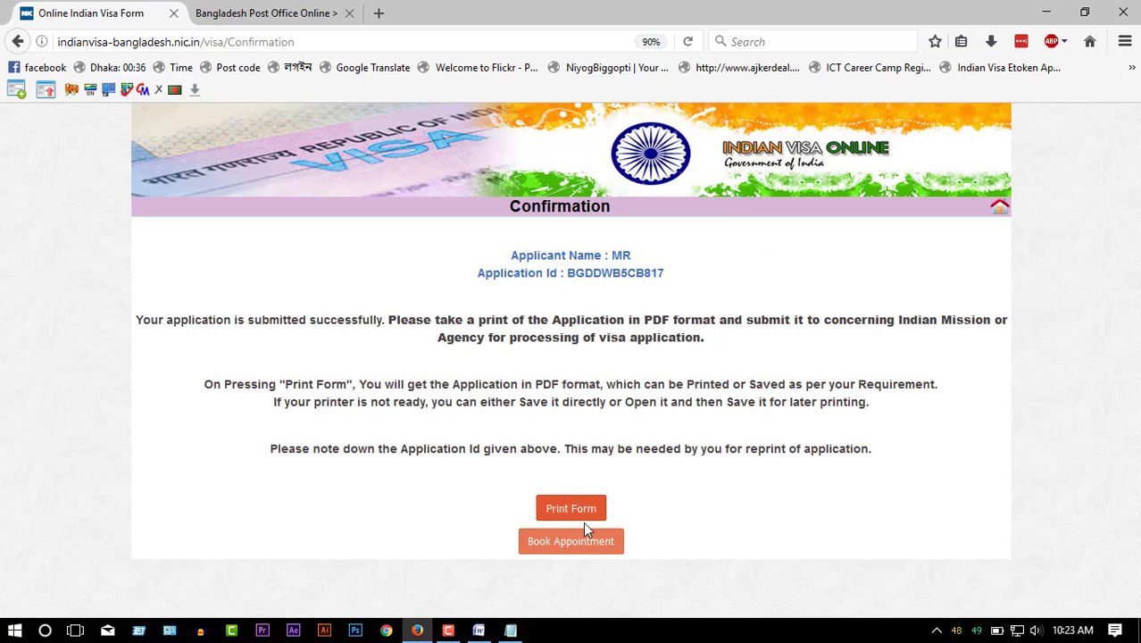
click(582, 519)
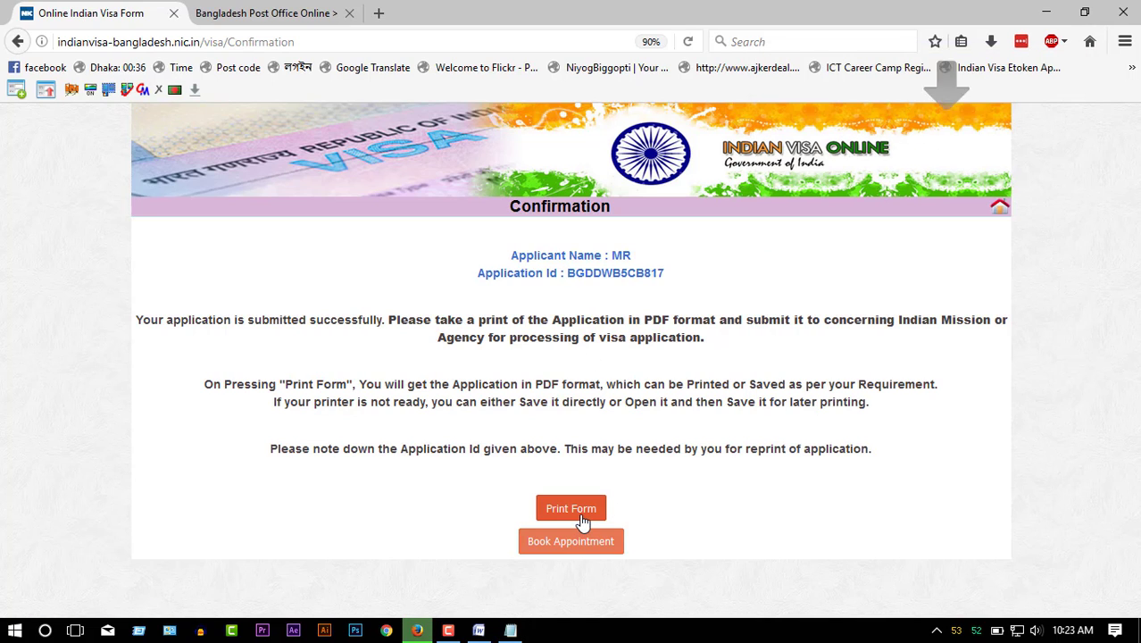
click(992, 42)
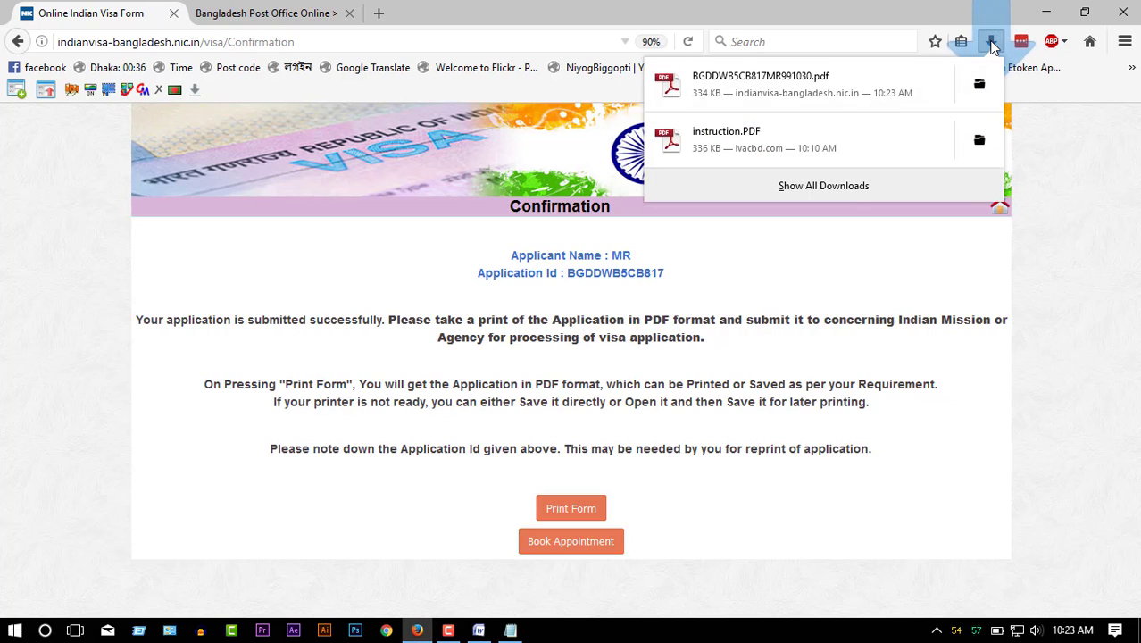
- Open the downloaded application PDF in Adobe Reader, scroll through it, and close Reader
click(866, 98)
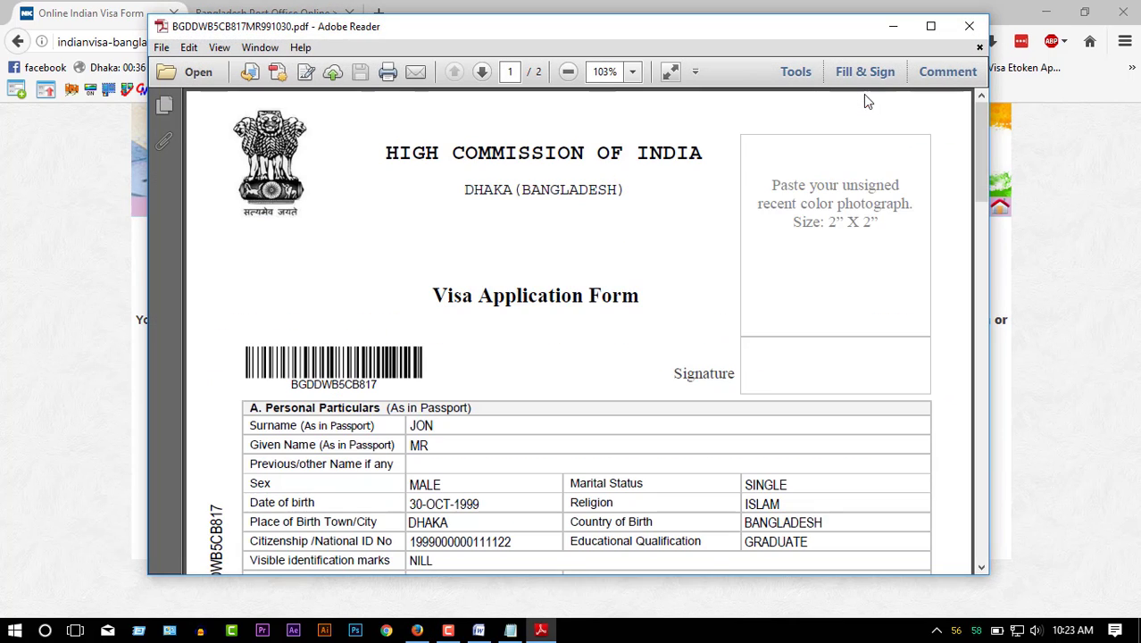
scroll(554, 384, down, 4)
scroll(532, 390, down, 5)
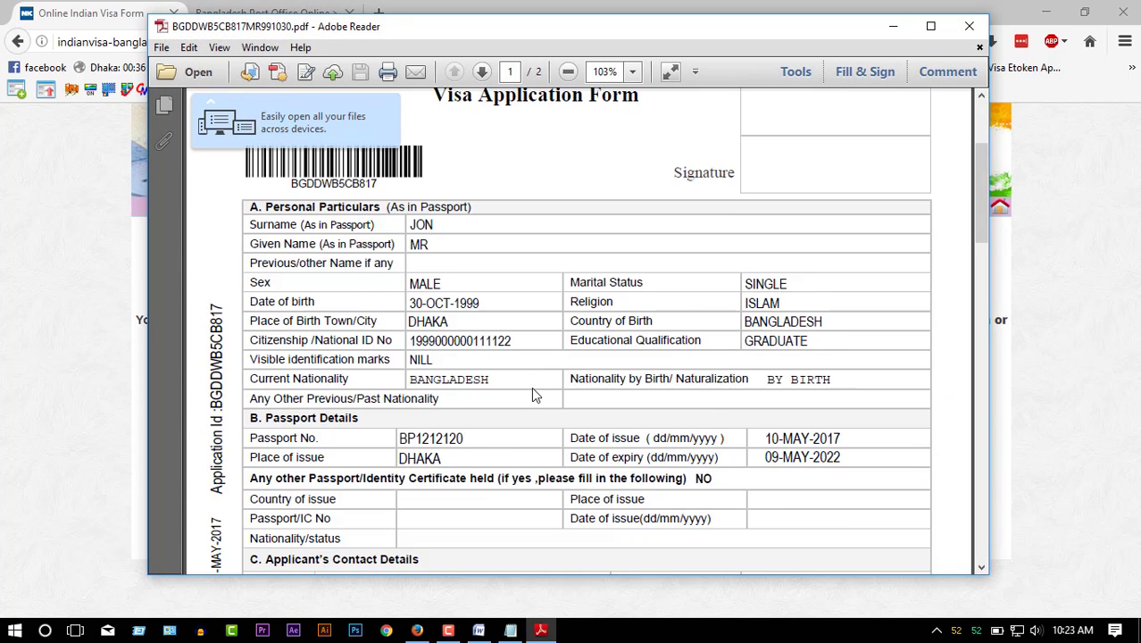
scroll(497, 389, down, 3)
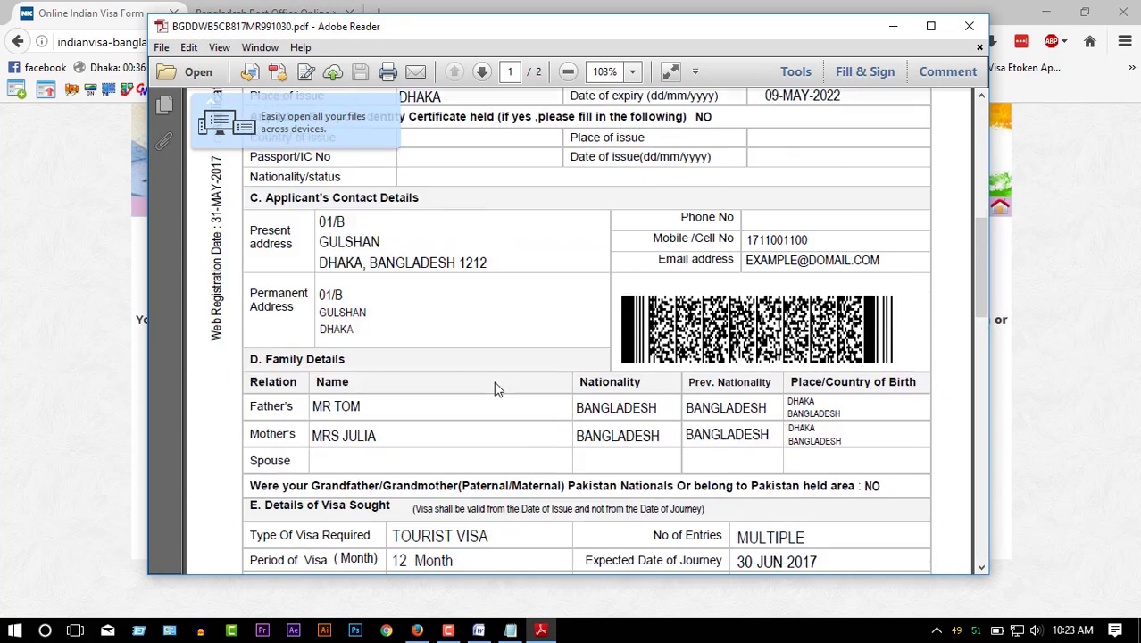
scroll(815, 375, up, 6)
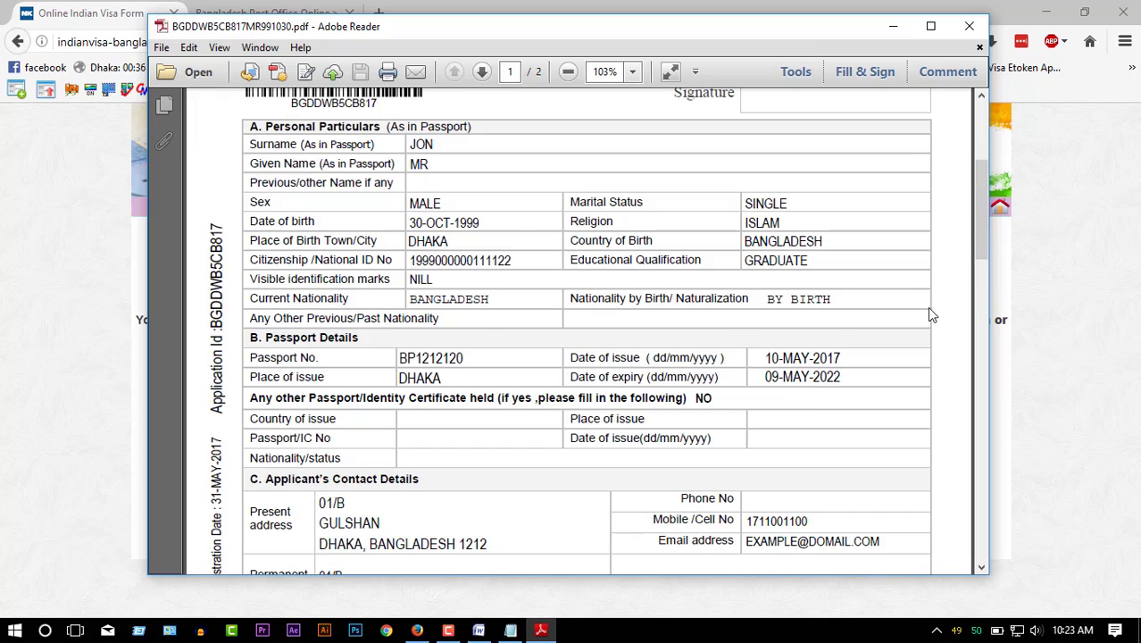
scroll(926, 306, up, 2)
scroll(715, 480, down, 3)
scroll(715, 481, down, 20)
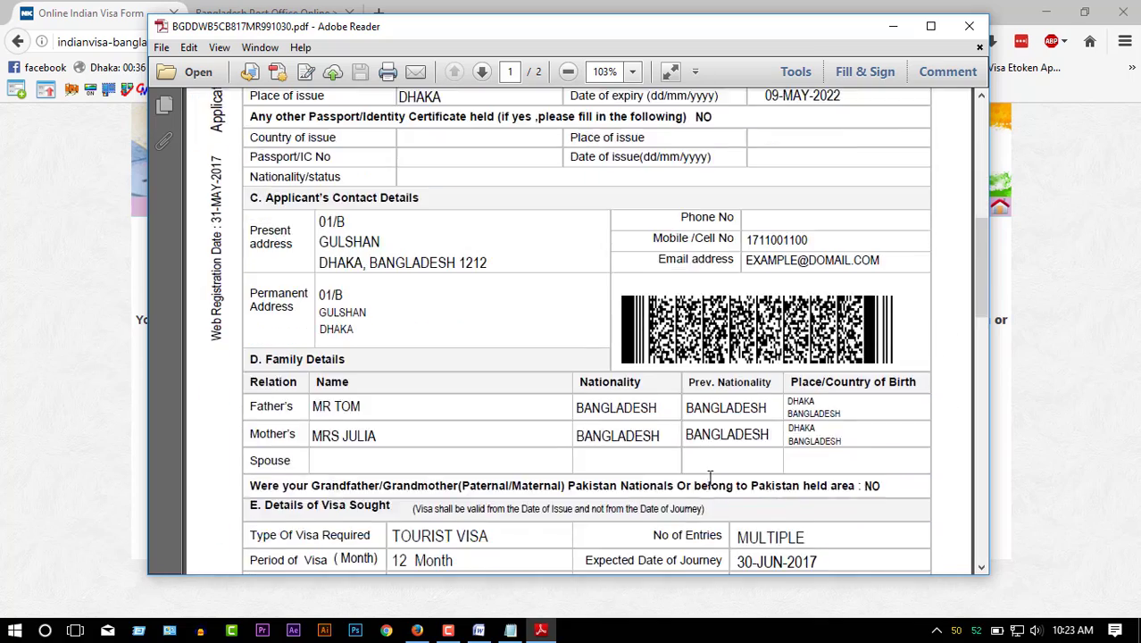
scroll(705, 487, down, 4)
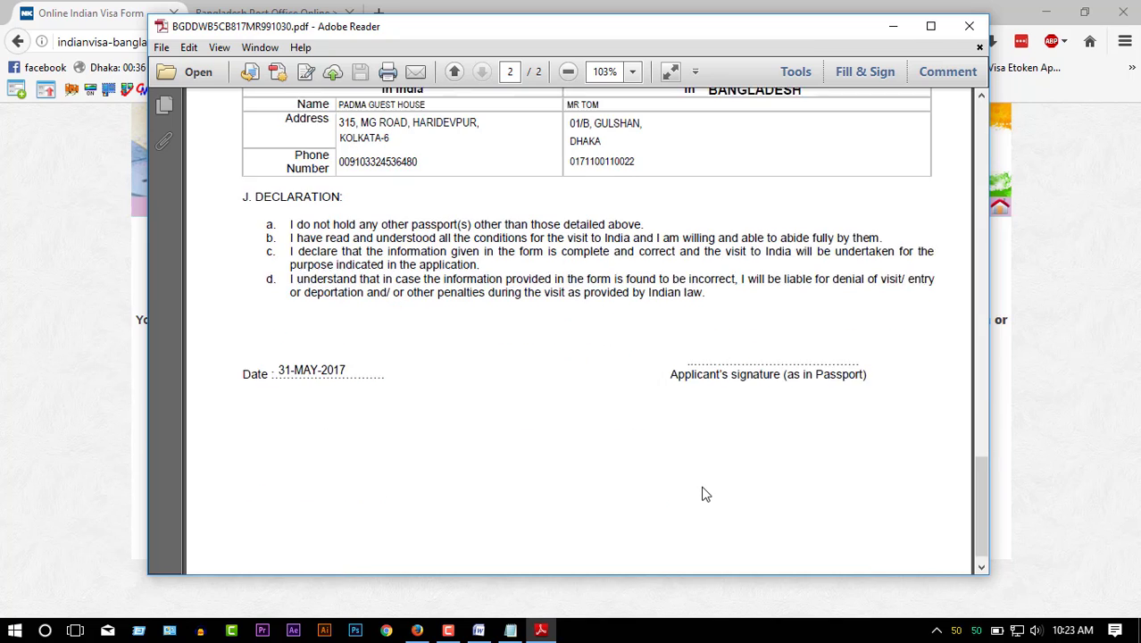
click(970, 30)
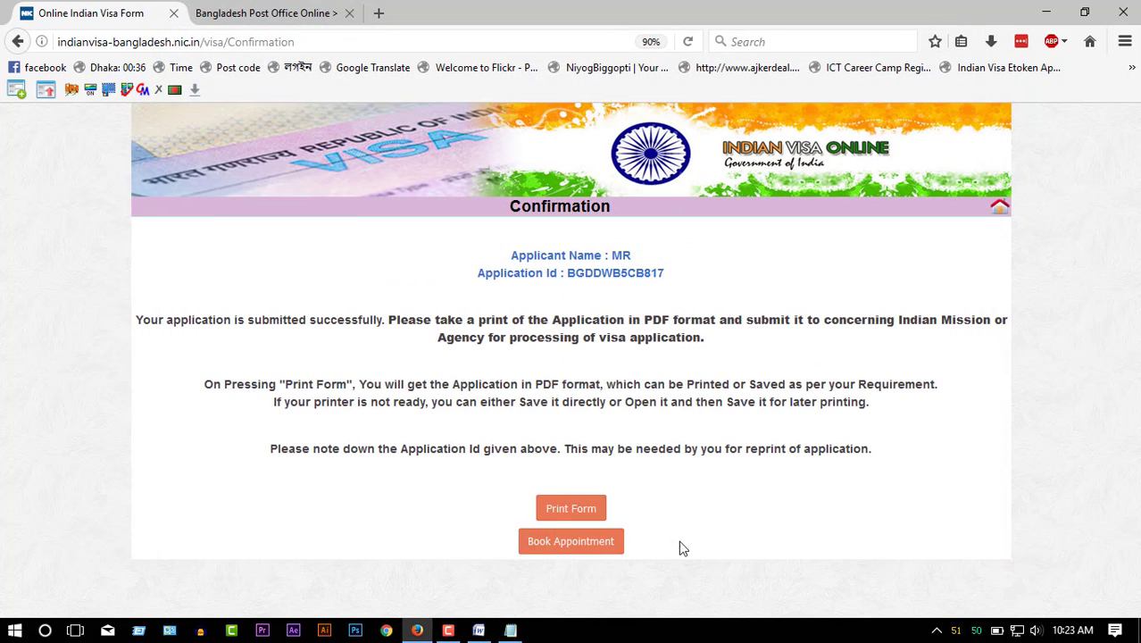
- From the visa home page, open Get Appointment's Appointment Login page in a new tab
click(997, 216)
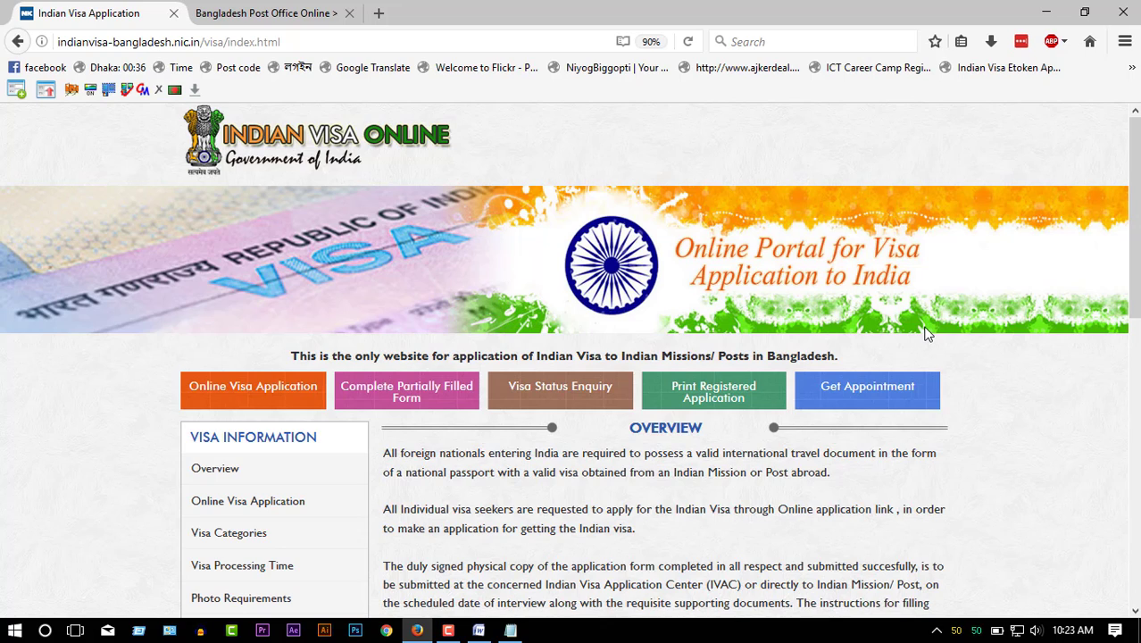
click(873, 393)
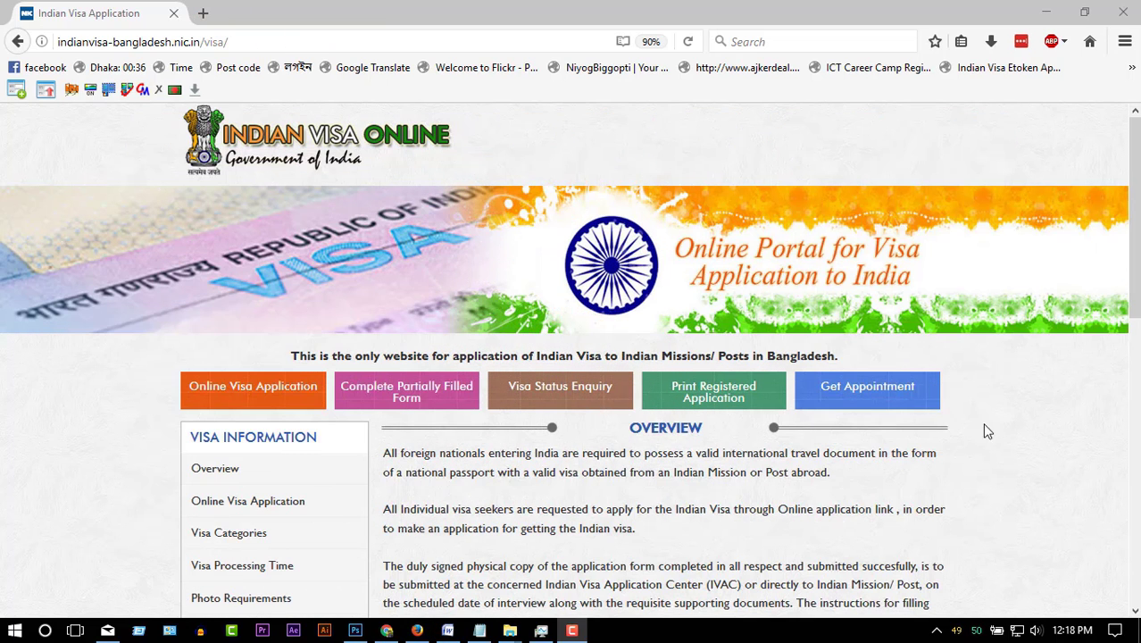
click(1069, 445)
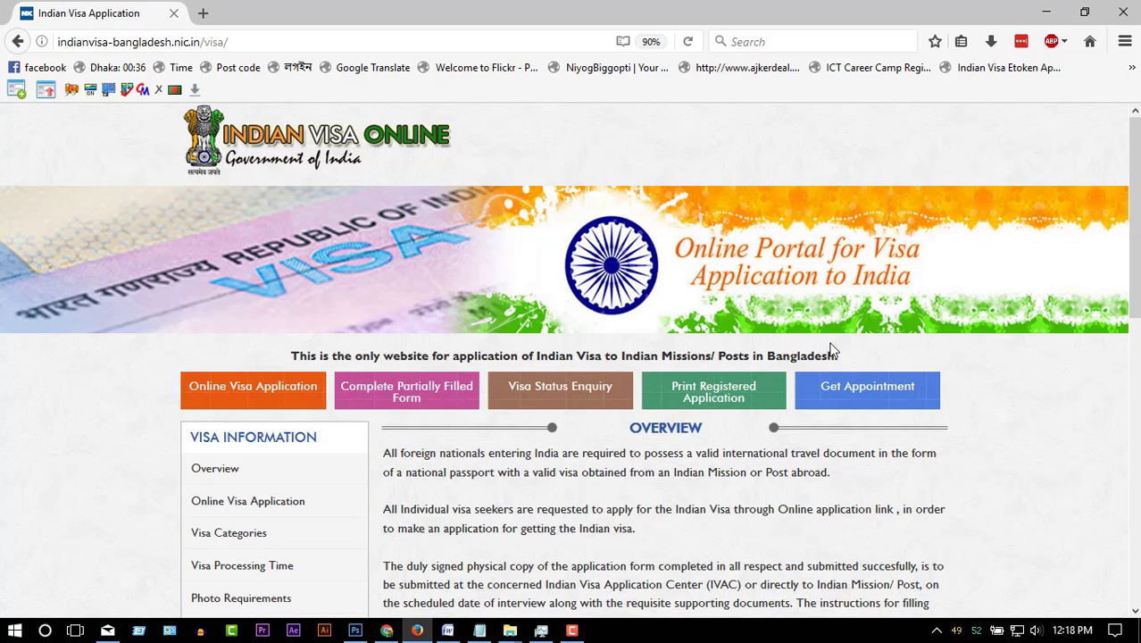
middle_click(863, 395)
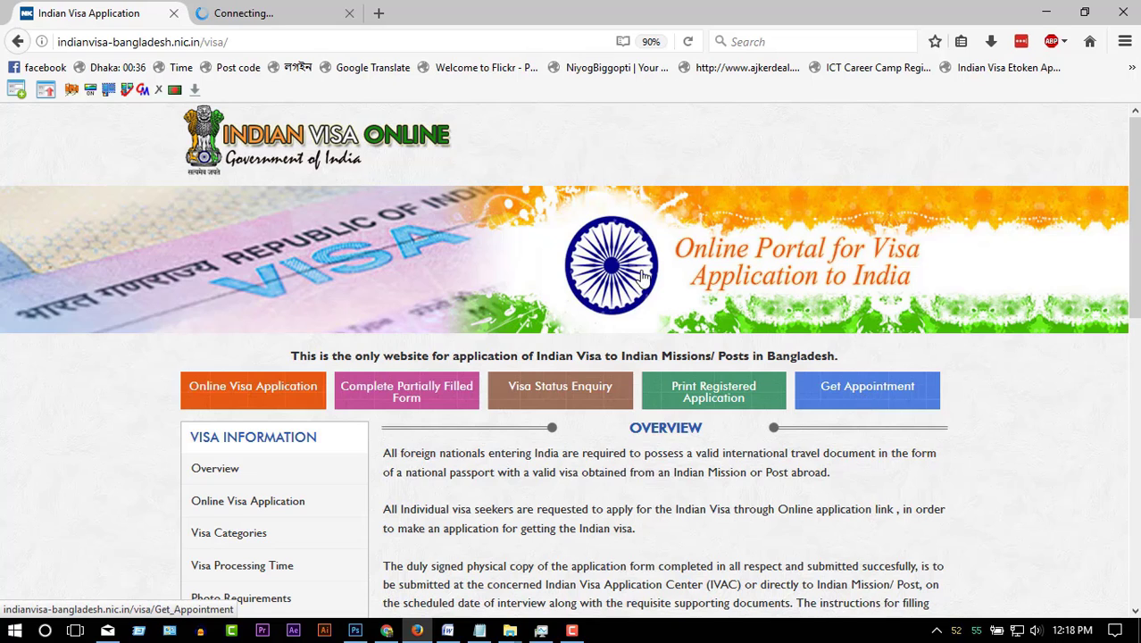
click(253, 18)
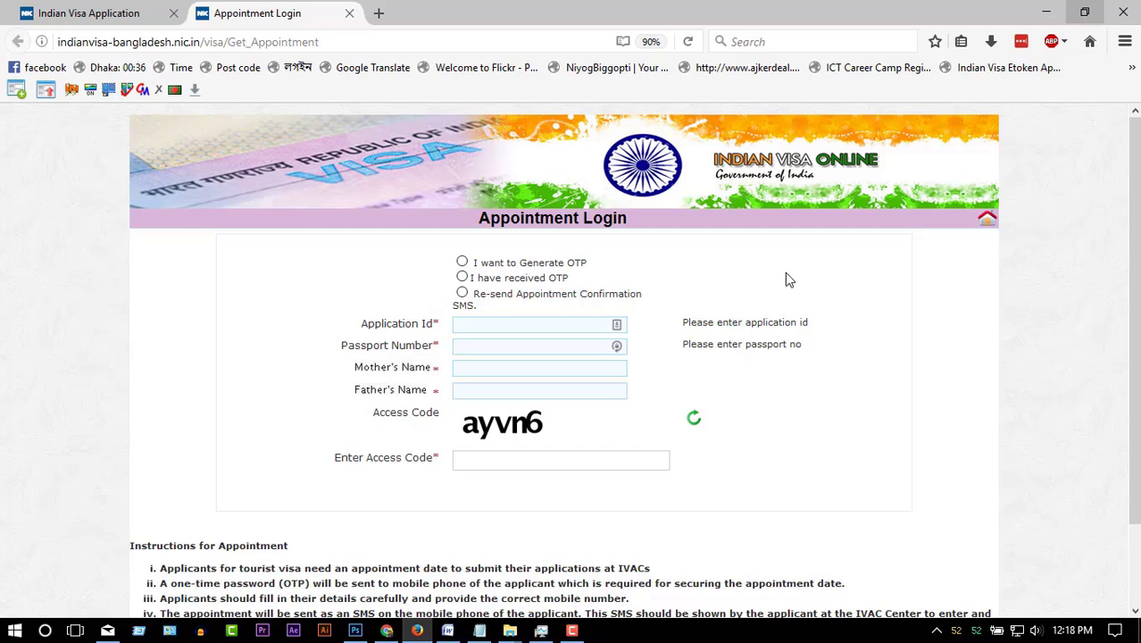
- Fill the Application Id and Passport Number fields with values copied from the notes
click(479, 630)
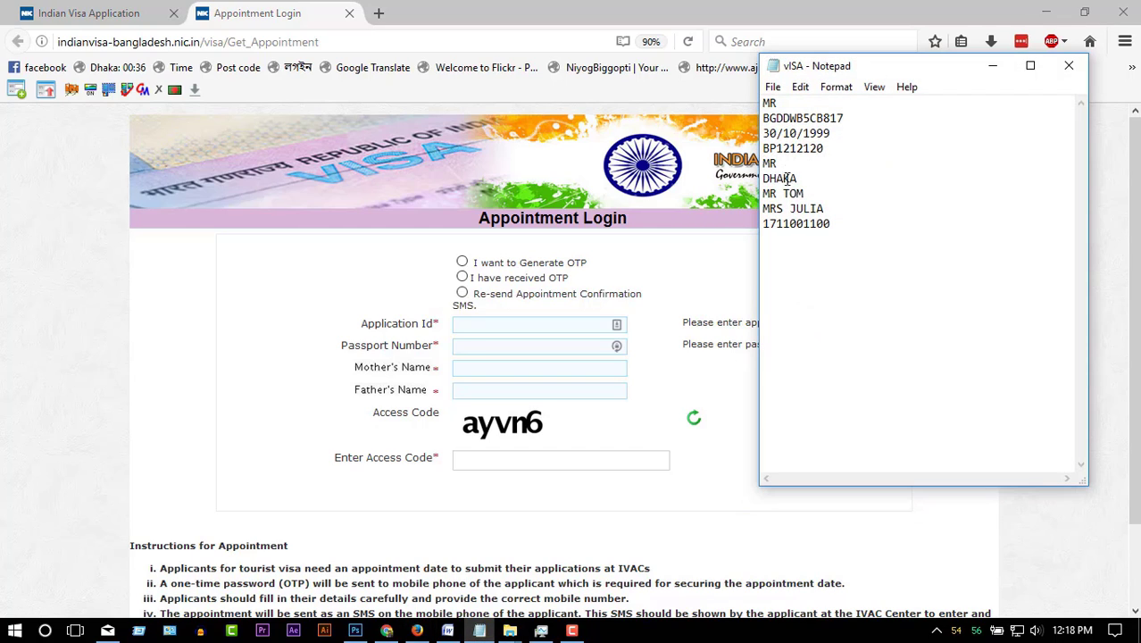
double_click(800, 121)
key(ctrl+c)
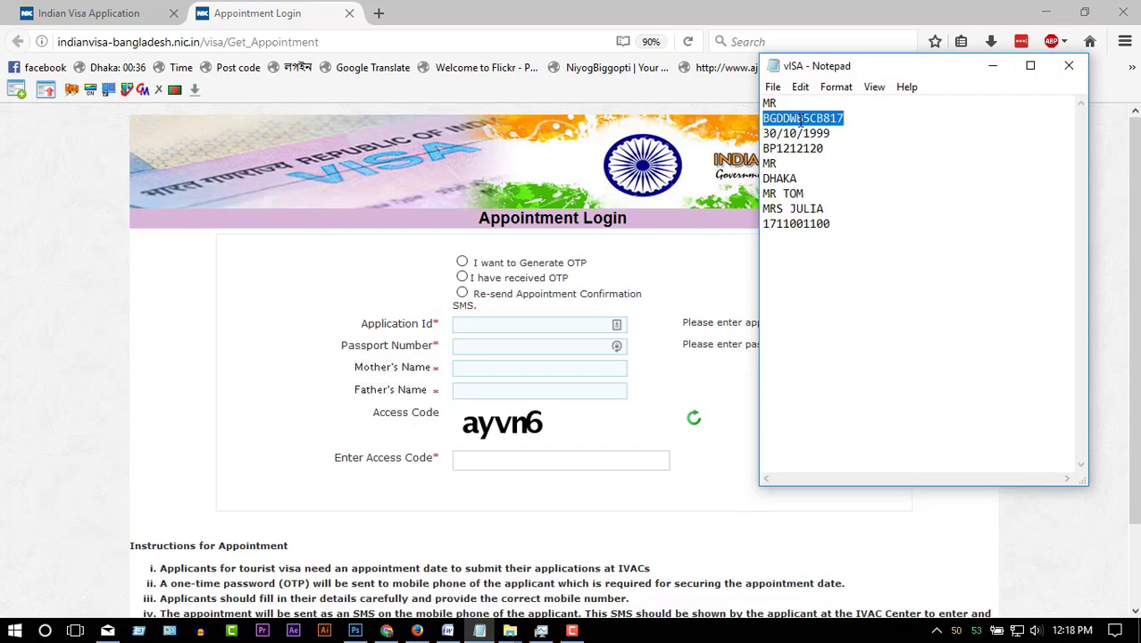
click(557, 323)
key(ctrl+v)
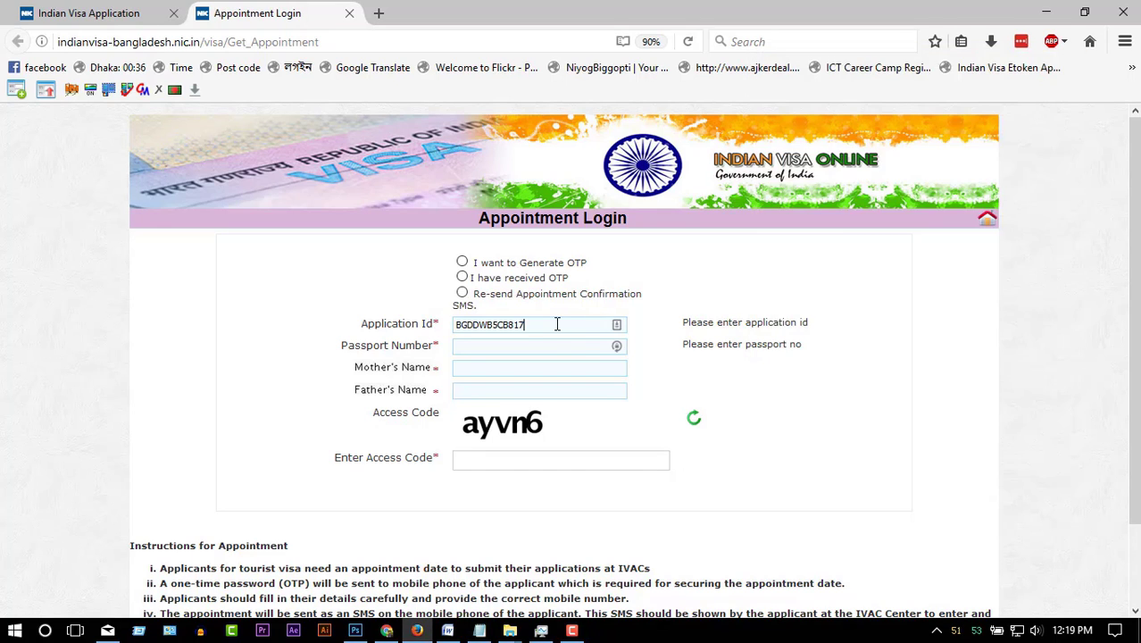
key(alt+Tab)
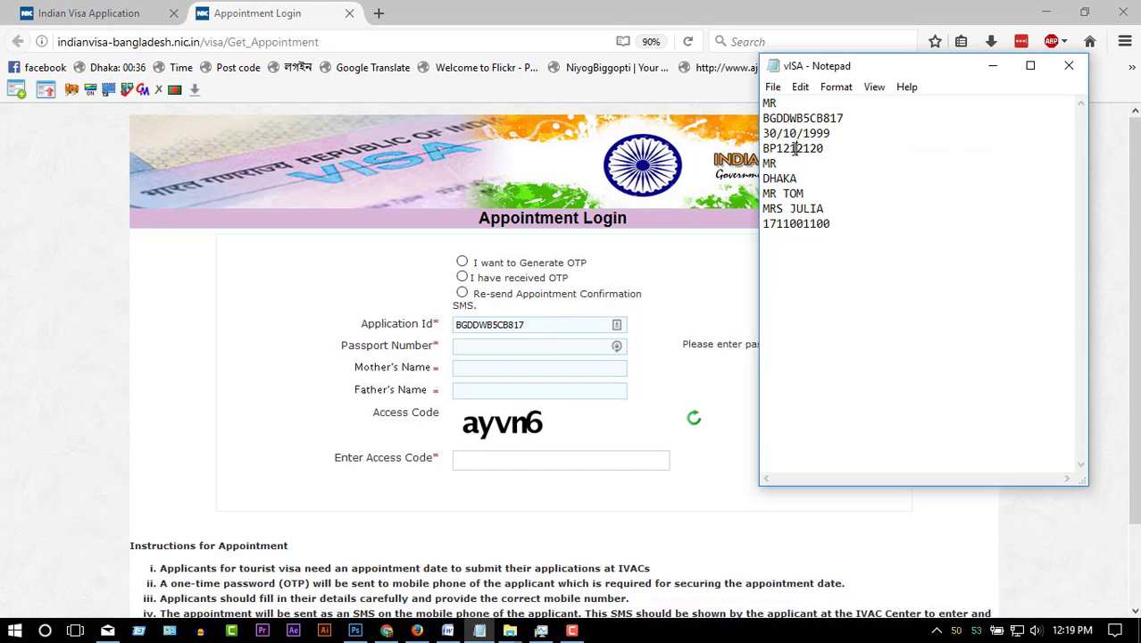
double_click(794, 148)
key(ctrl+c)
click(504, 348)
key(ctrl+v)
- Paste the mother's and father's names from the notes and enter access code ayvn6
key(alt+Tab)
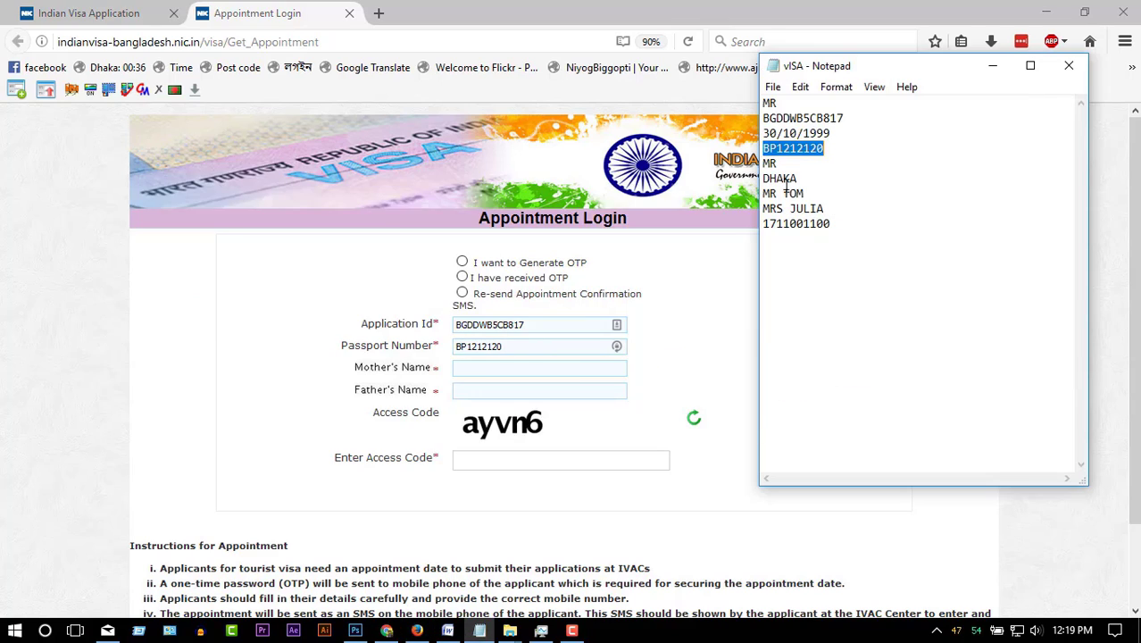
drag(826, 208, 744, 207)
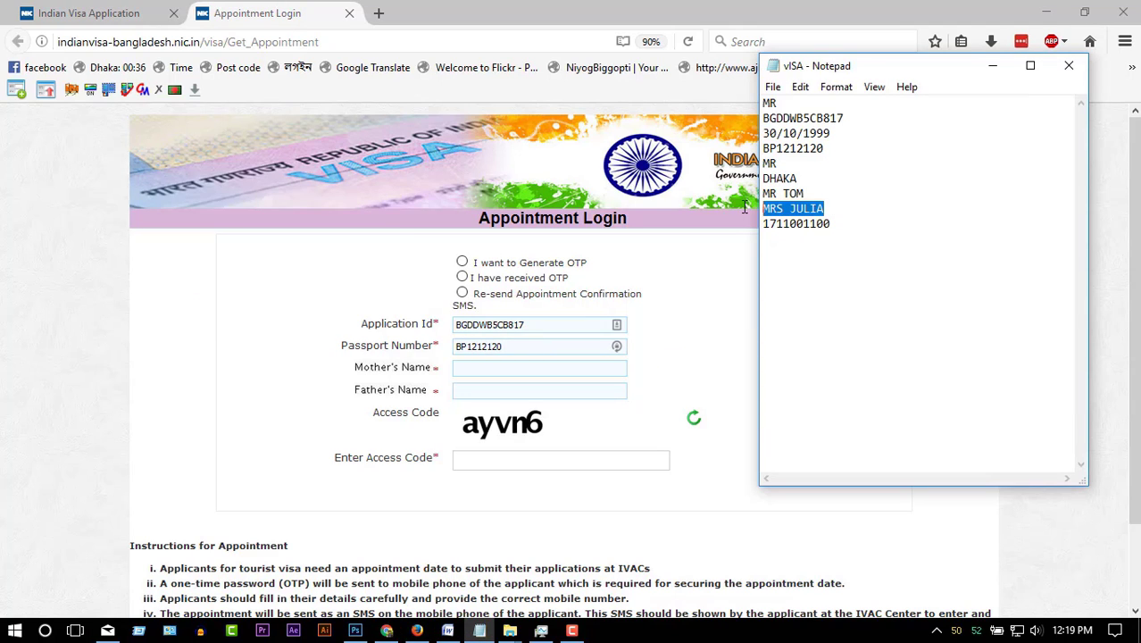
click(523, 367)
text(MRS JULIA)
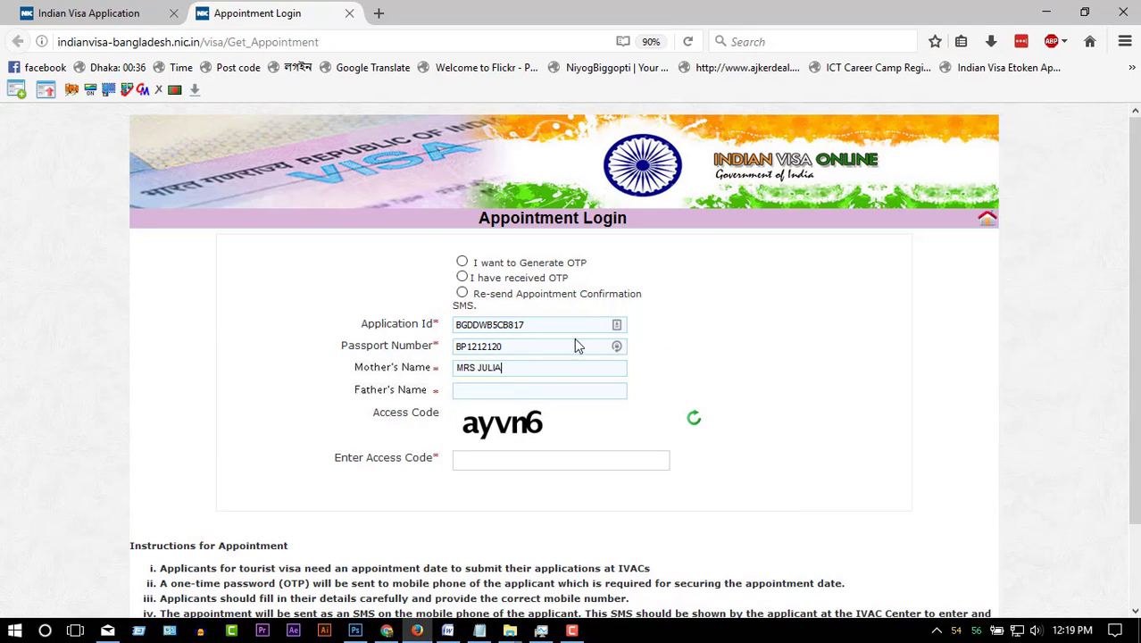
key(alt+Tab)
drag(809, 193, 761, 193)
key(ctrl+c)
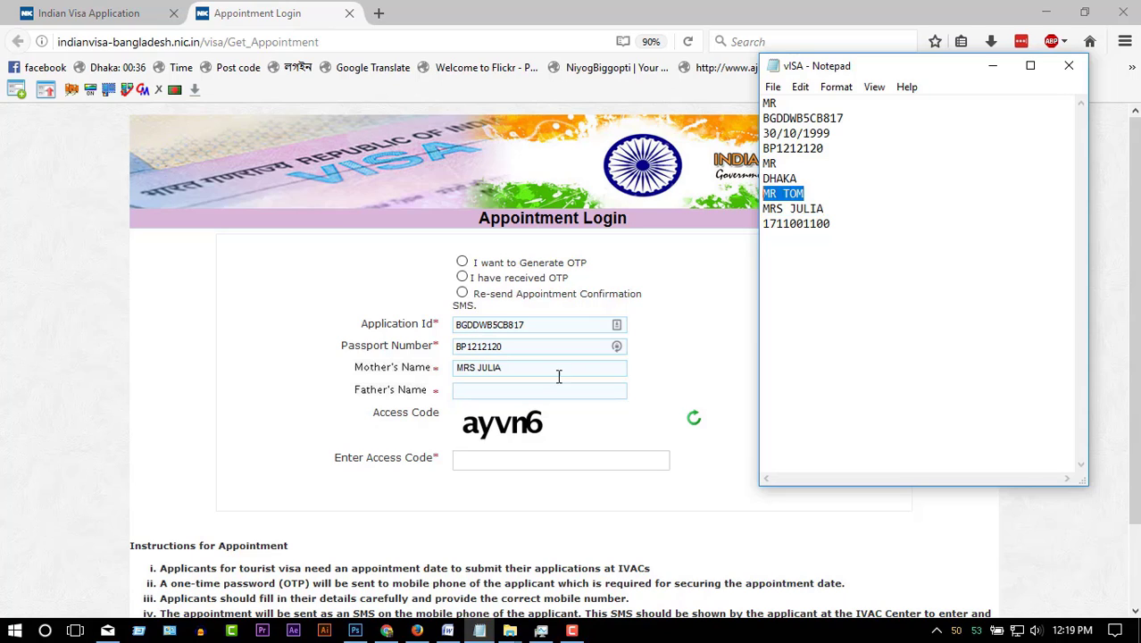
click(542, 398)
key(ctrl+v)
click(482, 465)
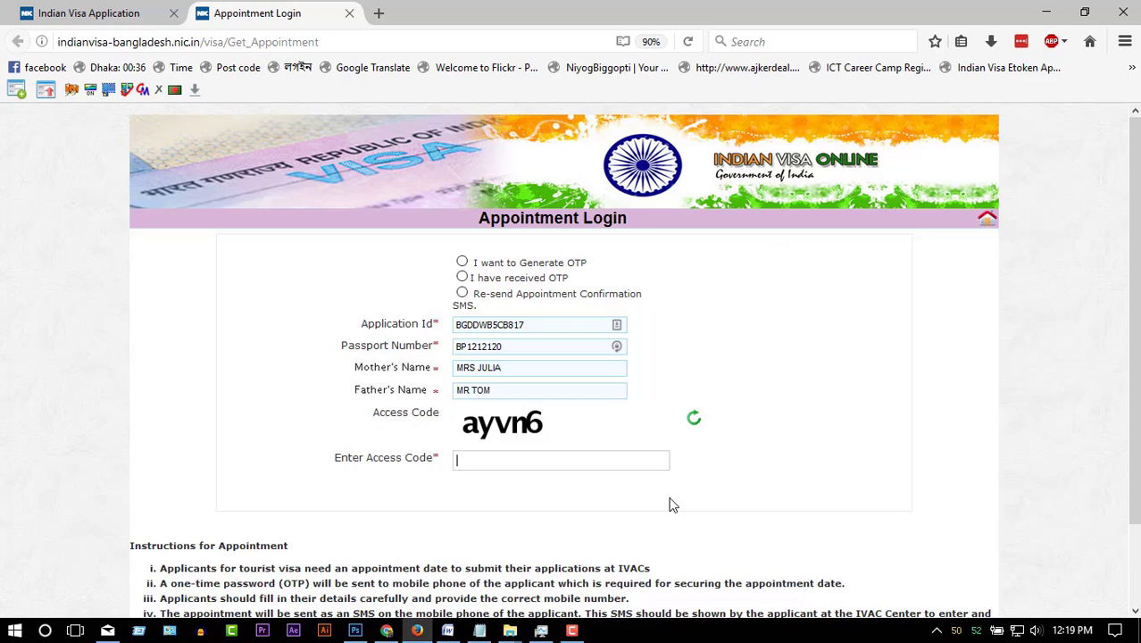
text(ayvn6)
- Choose 'I want to Generate OTP', send the OTP by SMS, then select 'I have received OTP'
click(462, 261)
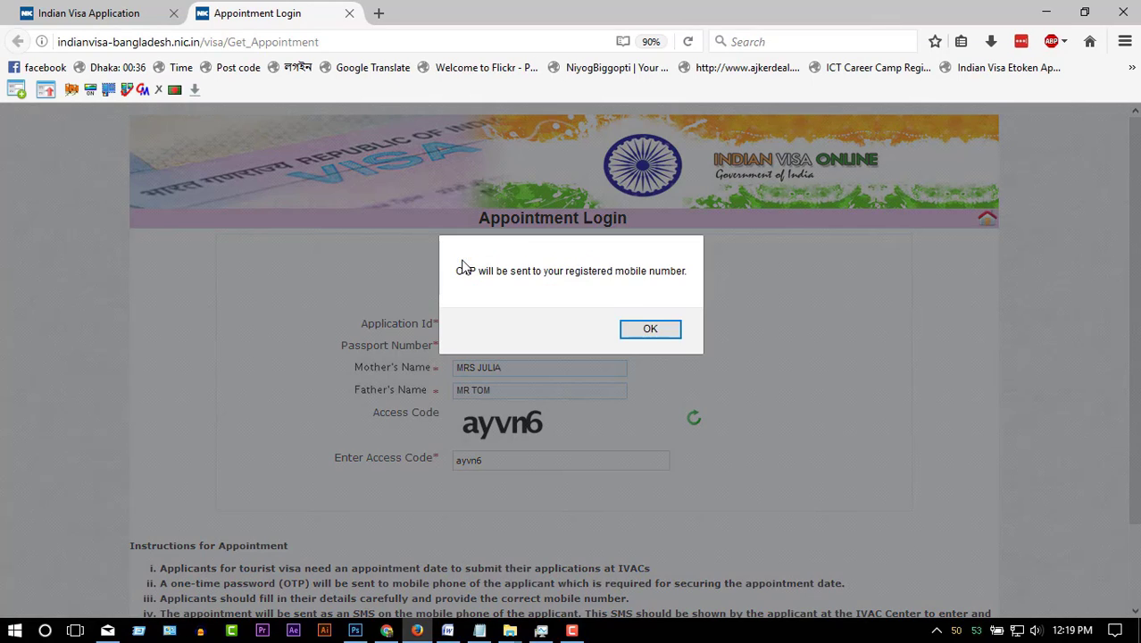
click(650, 329)
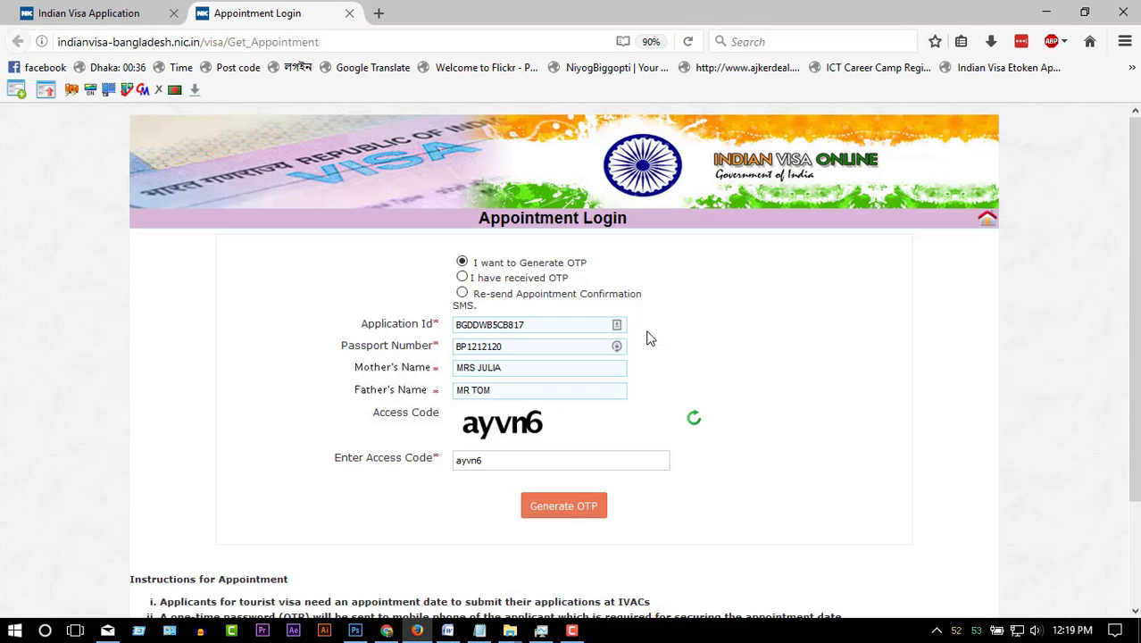
click(567, 515)
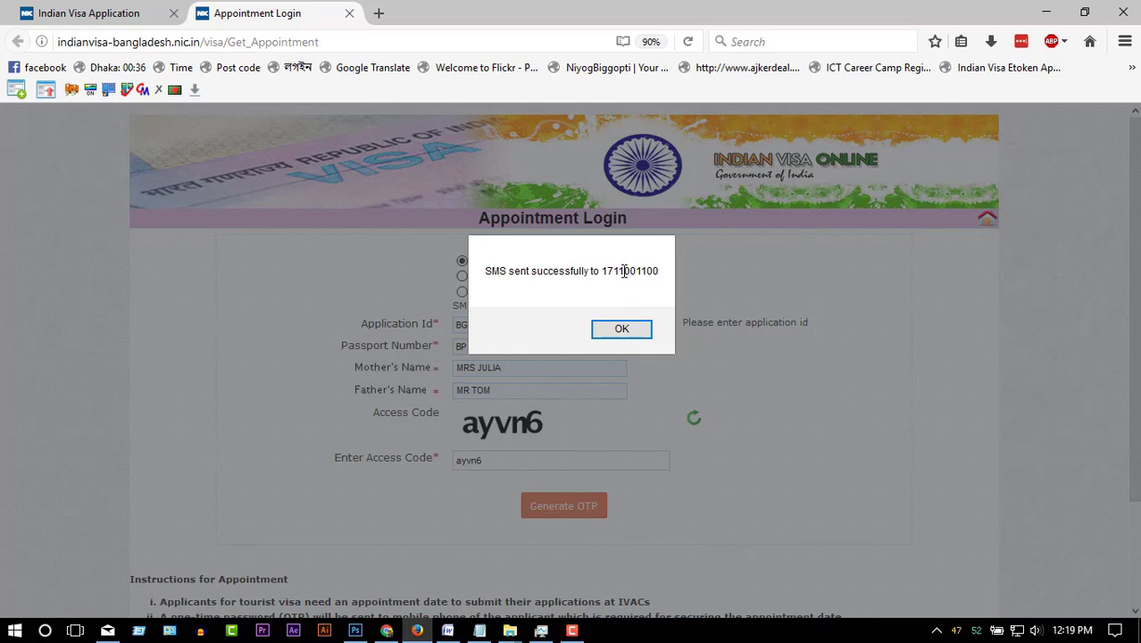
click(618, 330)
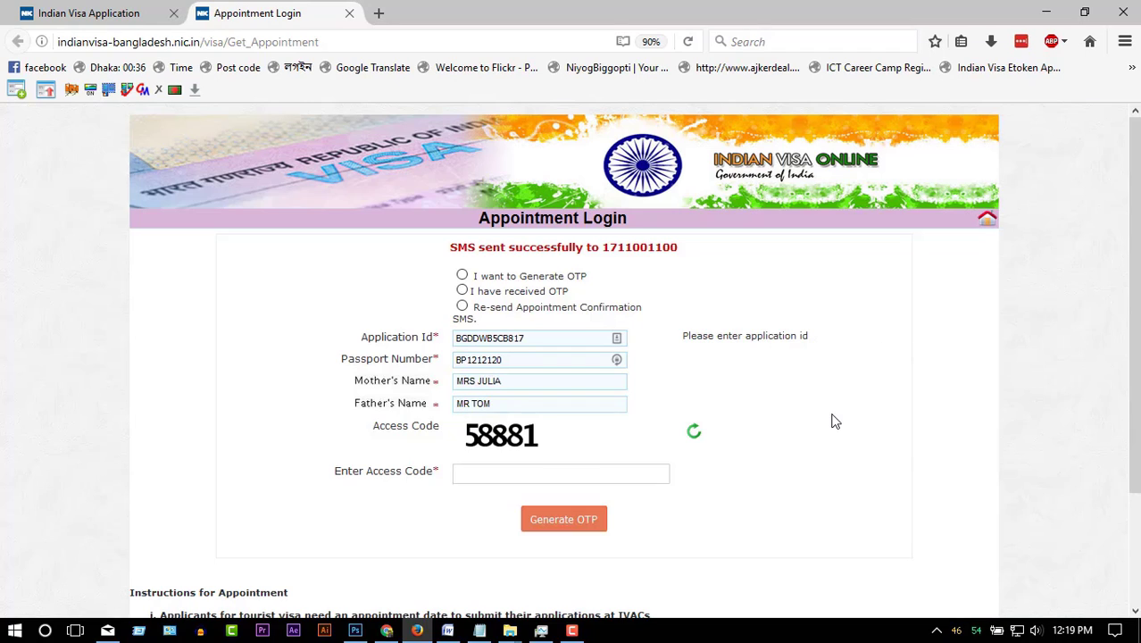
click(461, 291)
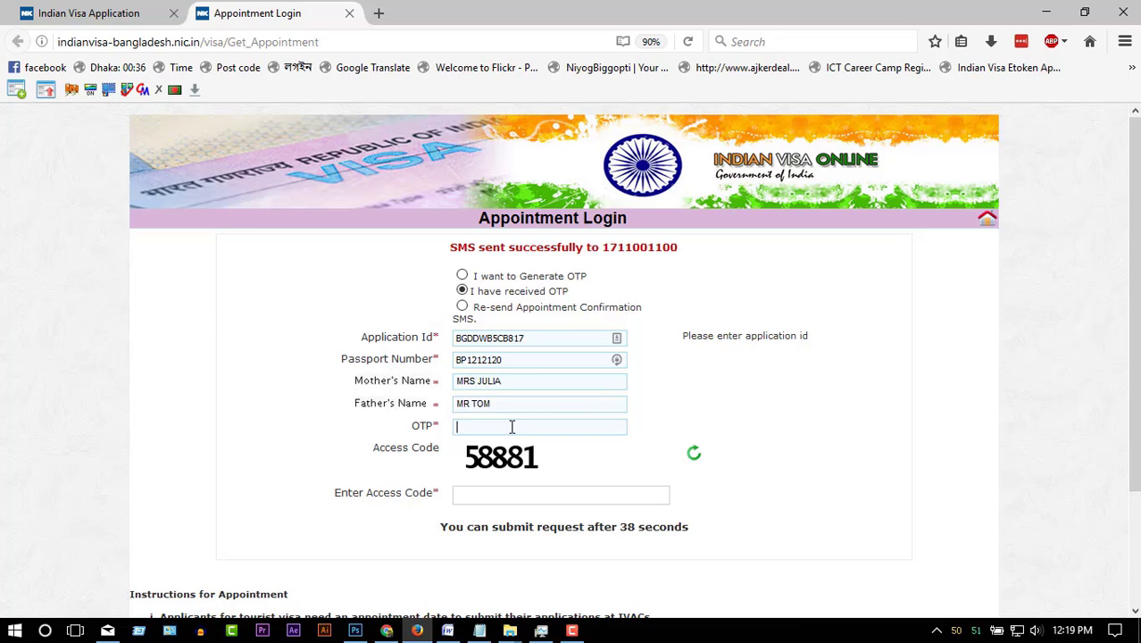
click(542, 496)
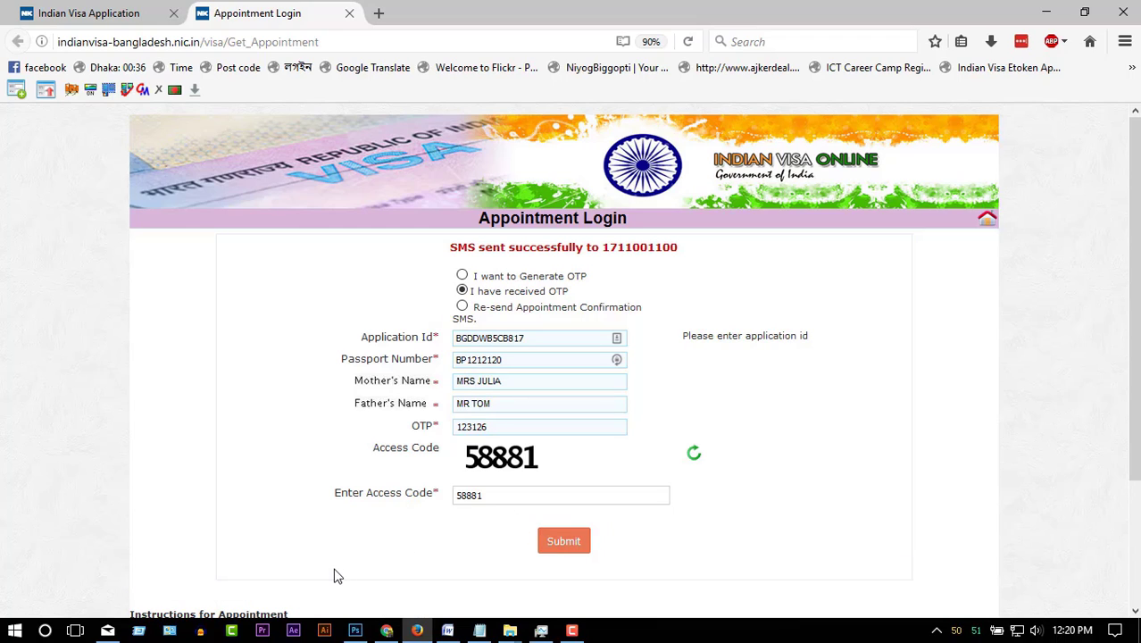
click(571, 548)
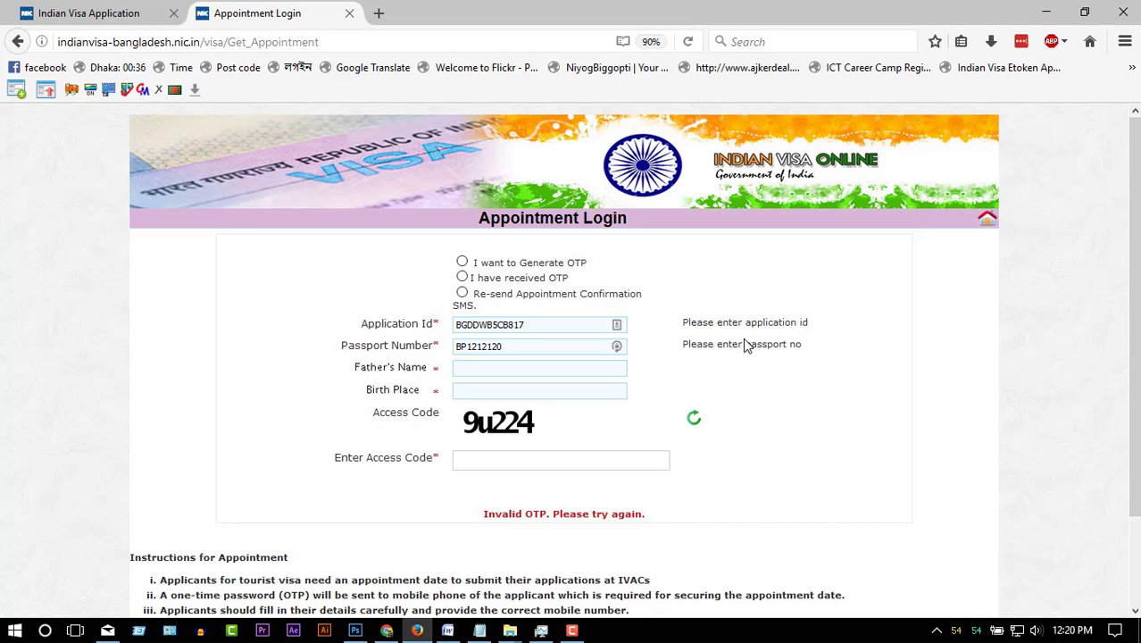
- Reopen the downloaded visa application PDF from Firefox's downloads and scroll through its details
click(989, 41)
click(784, 103)
scroll(945, 406, down, 3)
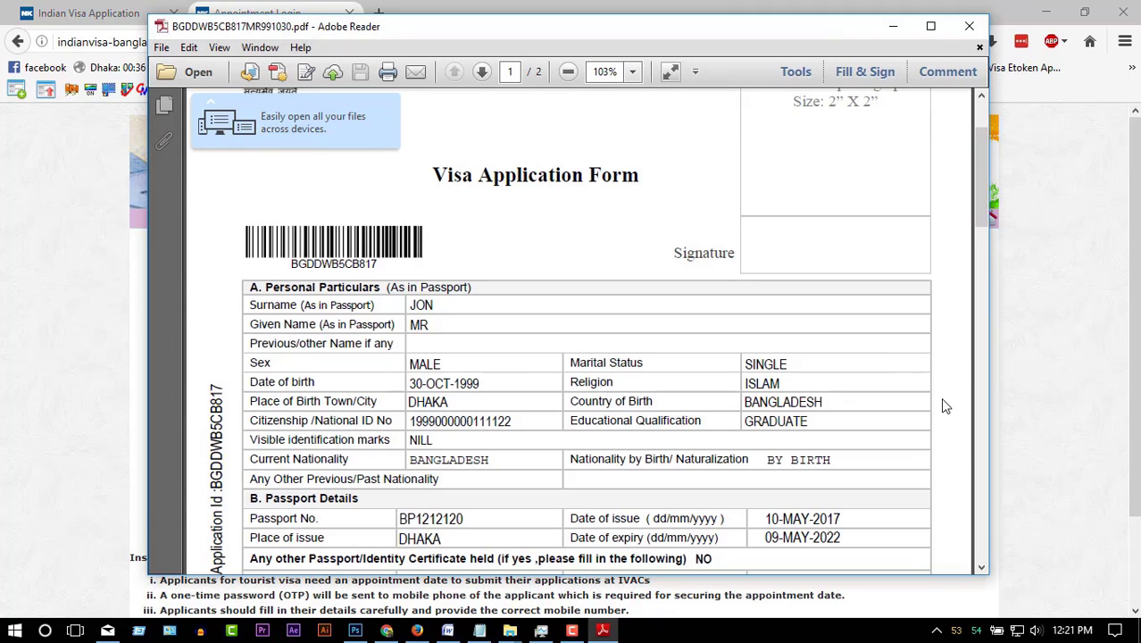
scroll(944, 484, down, 4)
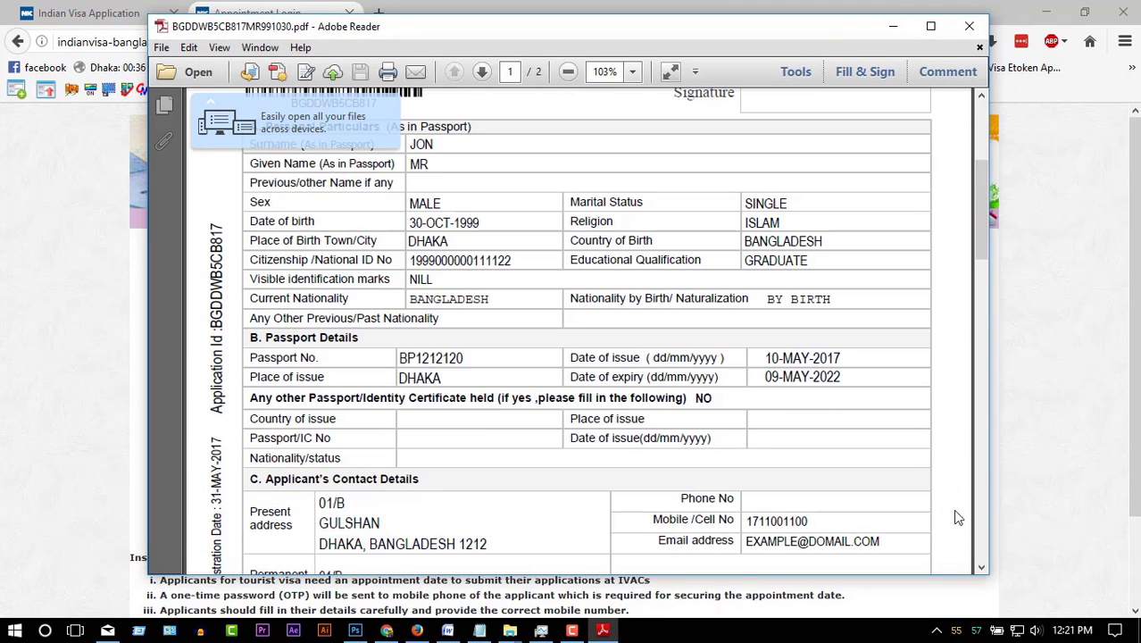